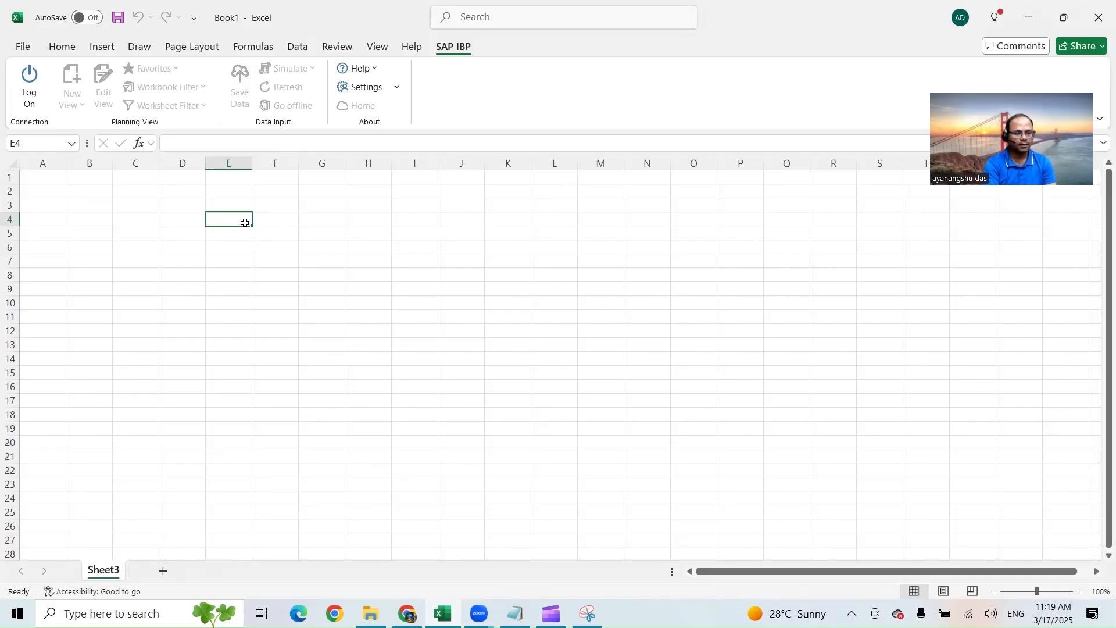
# Step: Enter Product1 as the product label in cell E4
pyautogui.write('Product')
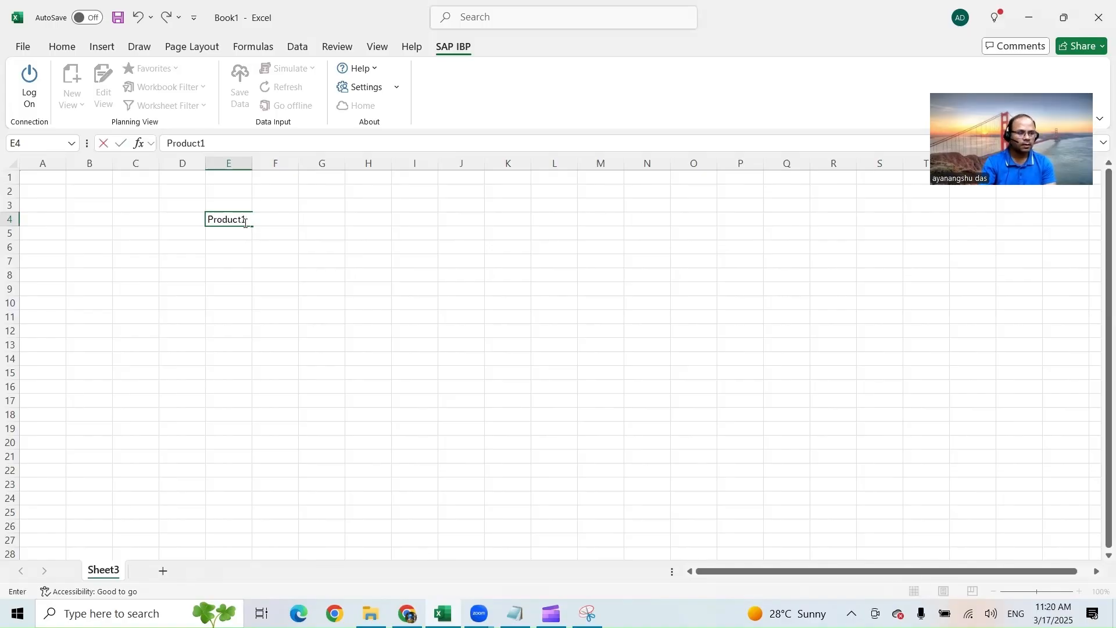
pyautogui.write('1')
pyautogui.click(283, 204)
pyautogui.click(314, 205)
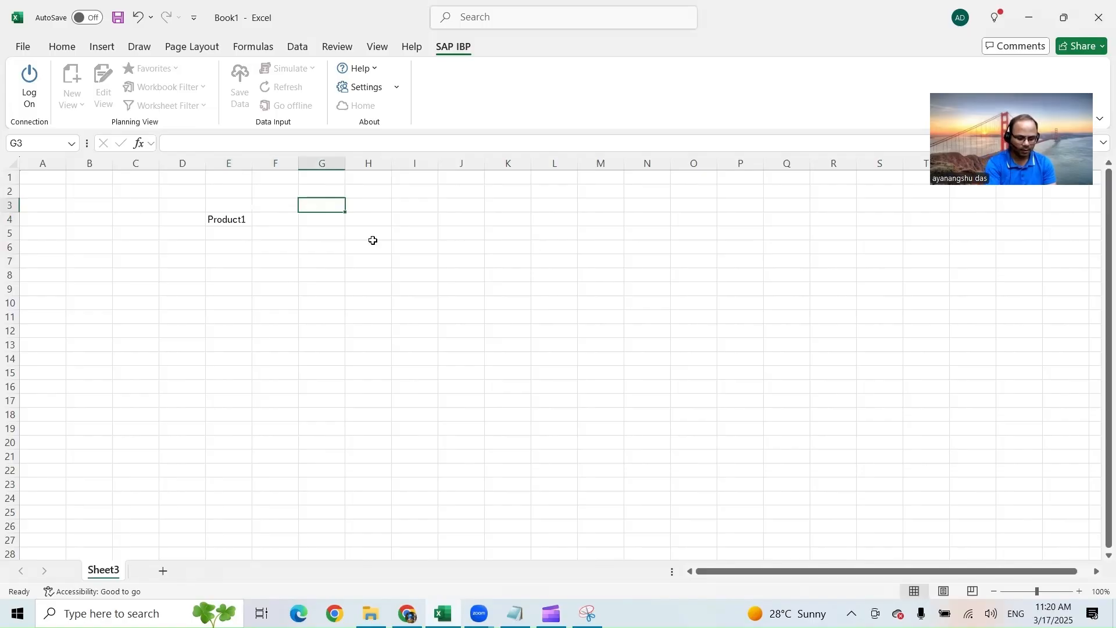
# Step: Enter Jan 2024 in G3 and fill the monthly headers along row 3 through Feb-25
pyautogui.write('Jan')
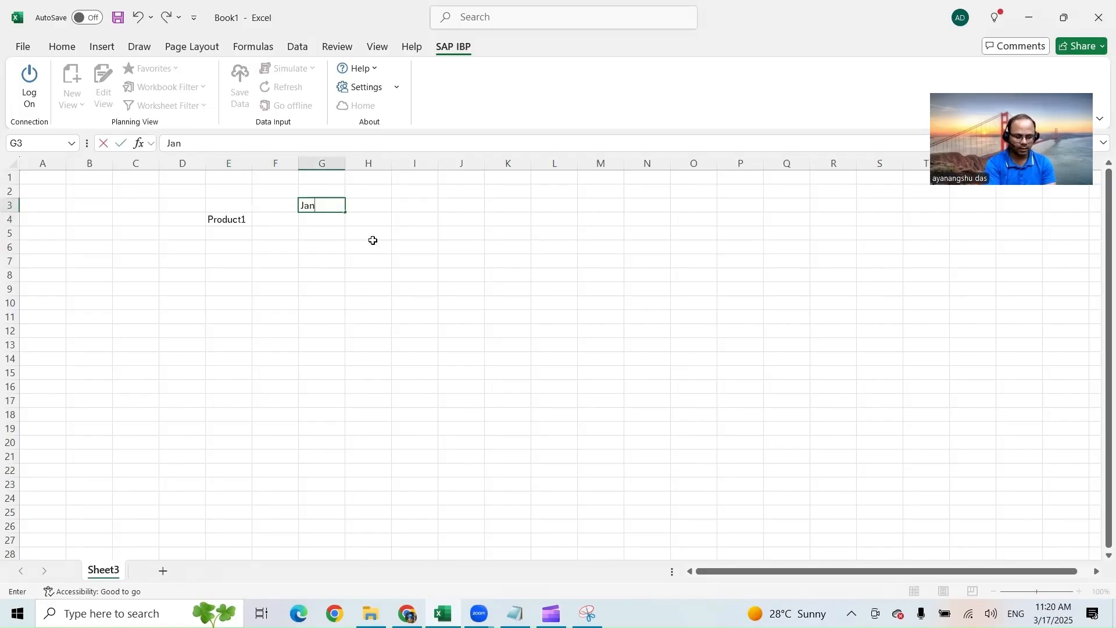
pyautogui.write('2024')
pyautogui.click(373, 244)
pyautogui.click(339, 206)
pyautogui.moveTo(345, 212); pyautogui.dragTo(948, 219)
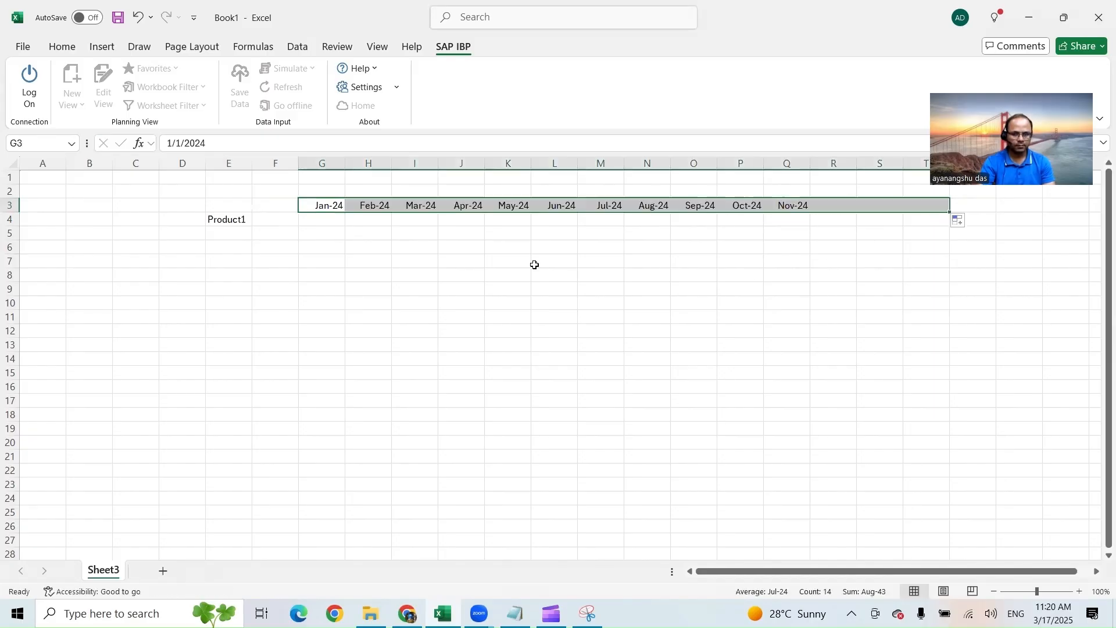
# Step: Label F4 Actuals and F5 StFc, and extend the monthly headers in row 3 through May-25
pyautogui.click(272, 219)
pyautogui.write('Actuals')
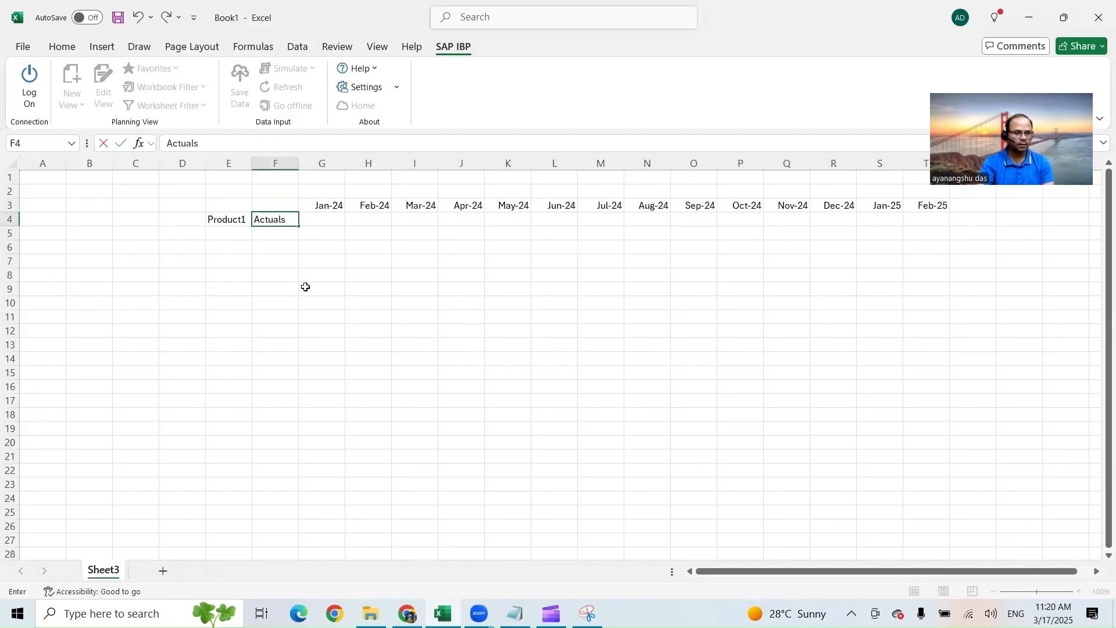
pyautogui.click(267, 222)
pyautogui.press('Return')
pyautogui.write('StFc')
pyautogui.click(332, 231)
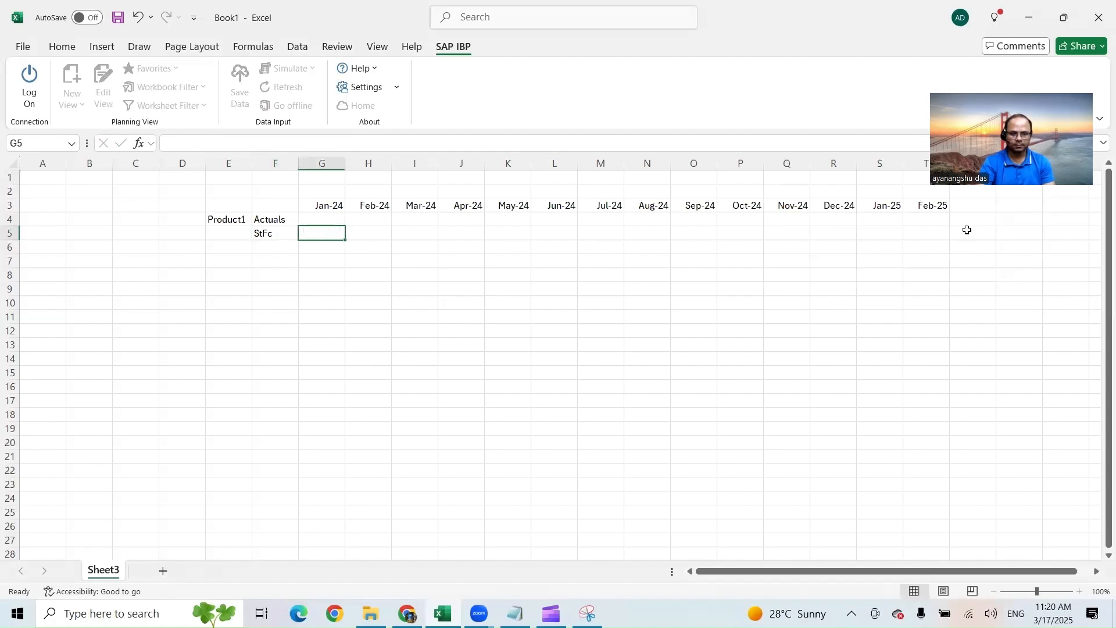
pyautogui.click(939, 206)
pyautogui.moveTo(879, 205); pyautogui.dragTo(1076, 215)
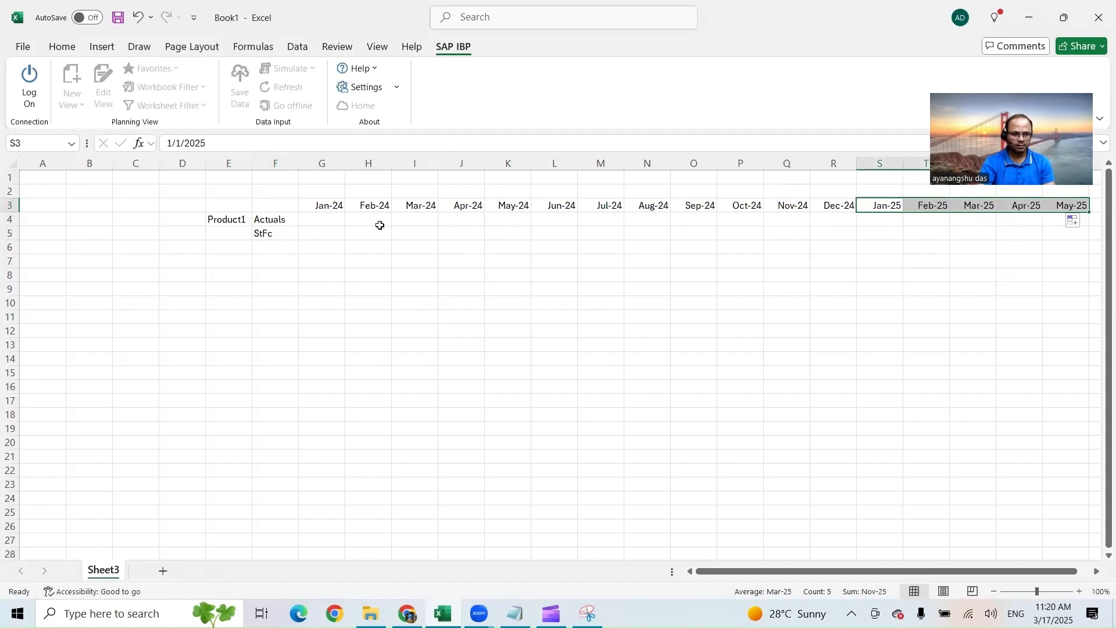
# Step: Enter =RANDBETWEEN(10,40) in G4 and fill it along the Actuals row through Feb-25
pyautogui.click(323, 224)
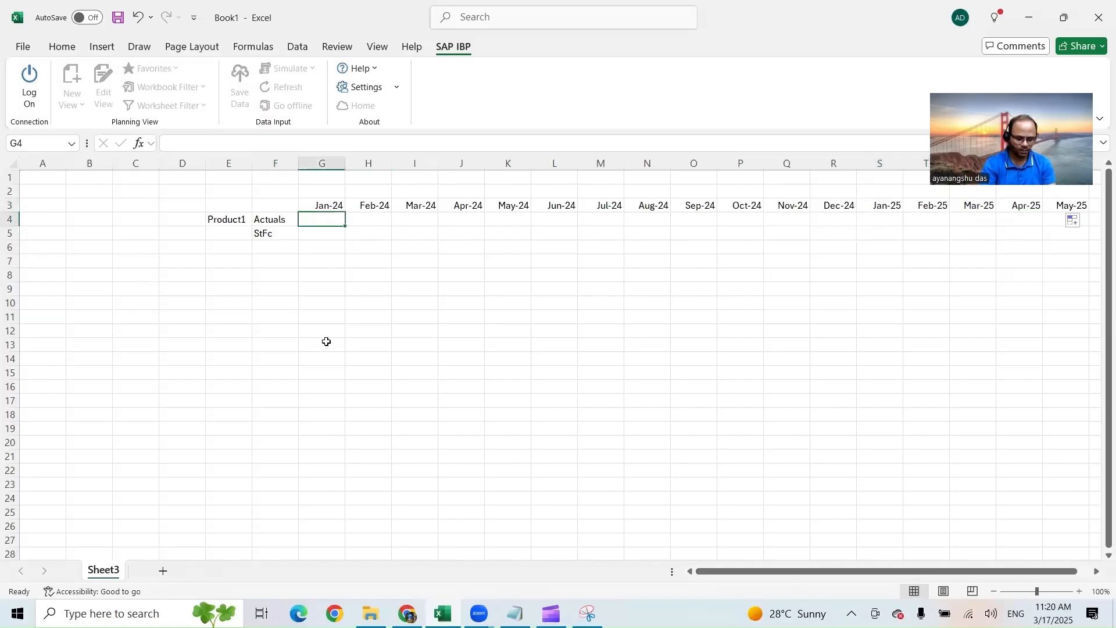
pyautogui.write('=rand')
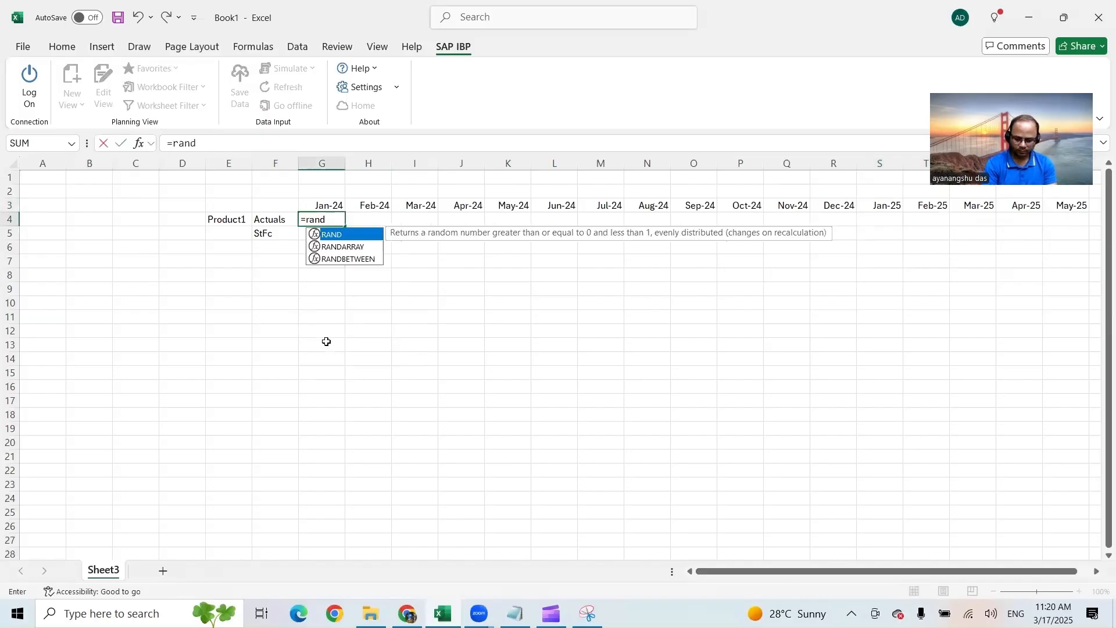
pyautogui.press('Down')
pyautogui.press('Down')
pyautogui.press('Tab')
pyautogui.write('10,')
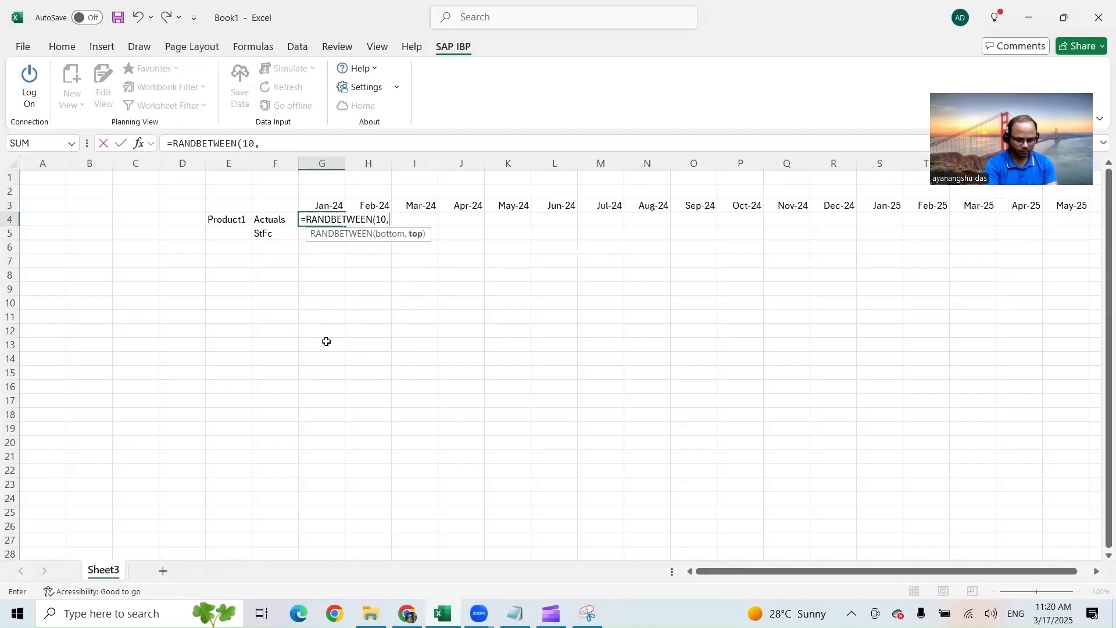
pyautogui.press('Return')
pyautogui.click(331, 219)
pyautogui.moveTo(345, 226); pyautogui.dragTo(1079, 237)
# Step: Copy the Feb-25 Actuals formula into the StFc row for Mar-25 through May-25
pyautogui.click(932, 221)
pyautogui.hotkey('ctrl', 'c')
pyautogui.click(1076, 247)
pyautogui.moveTo(987, 232); pyautogui.dragTo(1065, 232)
pyautogui.hotkey('ctrl', 'v')
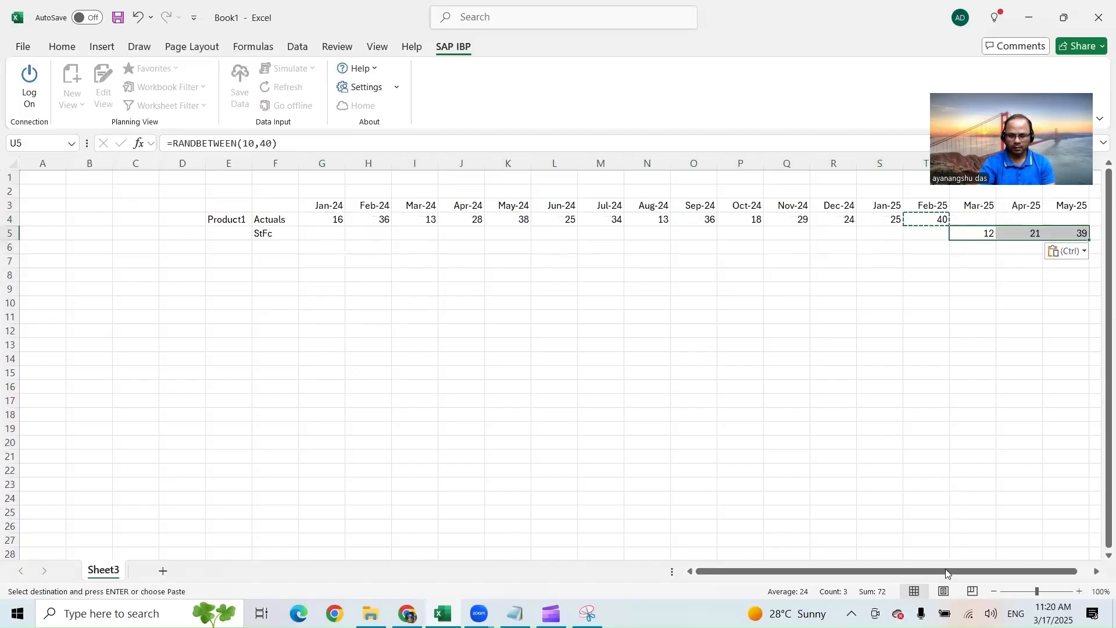
# Step: Extend both the StFc formulas and the monthly headers through Nov-26
pyautogui.hscroll(1, 1062, 256)
pyautogui.moveTo(1055, 238)
pyautogui.mouseDown()
pyautogui.moveTo(1098, 242)
pyautogui.moveTo(1044, 235)
pyautogui.mouseUp()
pyautogui.moveTo(138, 207); pyautogui.dragTo(1026, 227)
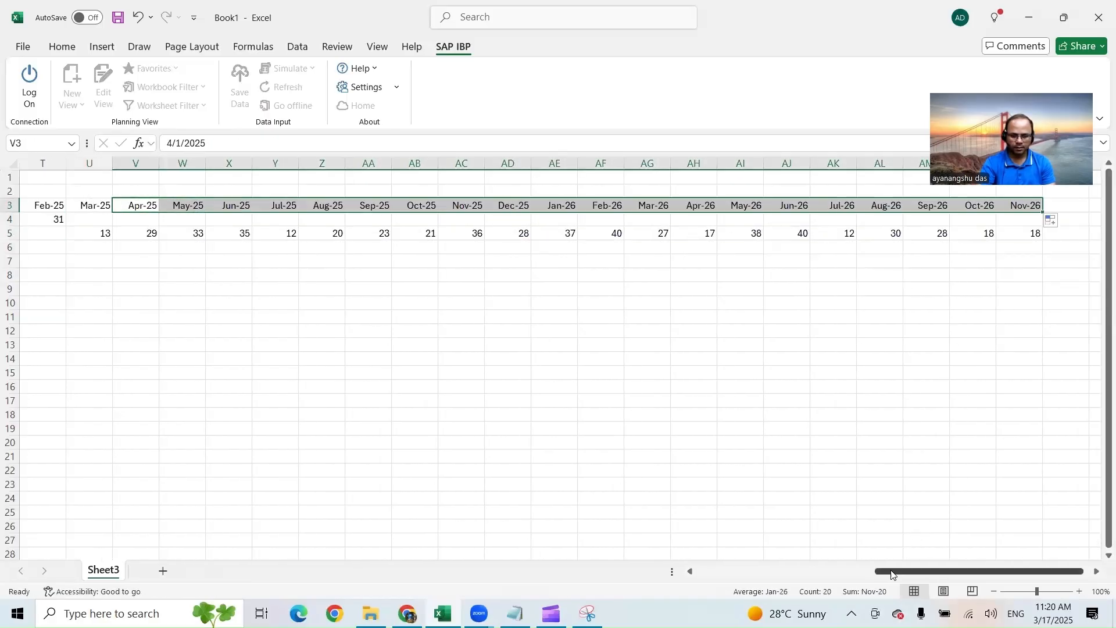
# Step: Convert the random formulas in the Actuals and StFc rows to fixed numbers by pasting them over themselves as values
pyautogui.click(577, 570)
pyautogui.moveTo(324, 217); pyautogui.dragTo(944, 233)
pyautogui.hotkey('ctrl', 'c')
pyautogui.hscroll(-7, 946, 236)
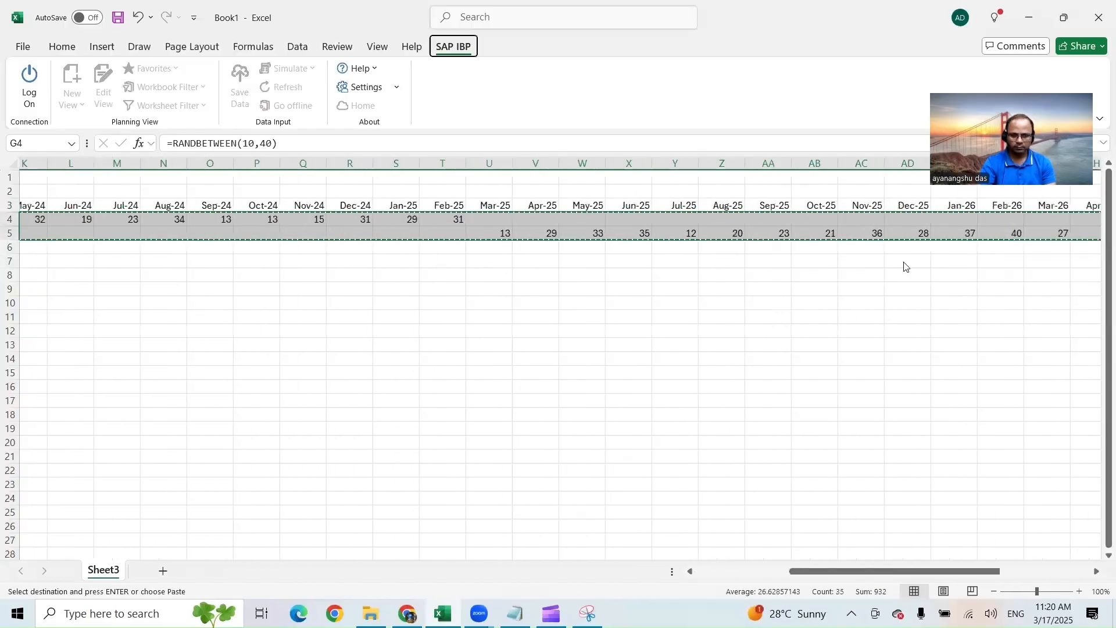
pyautogui.hotkey('ctrl', 'alt', 'v')
pyautogui.click(411, 269)
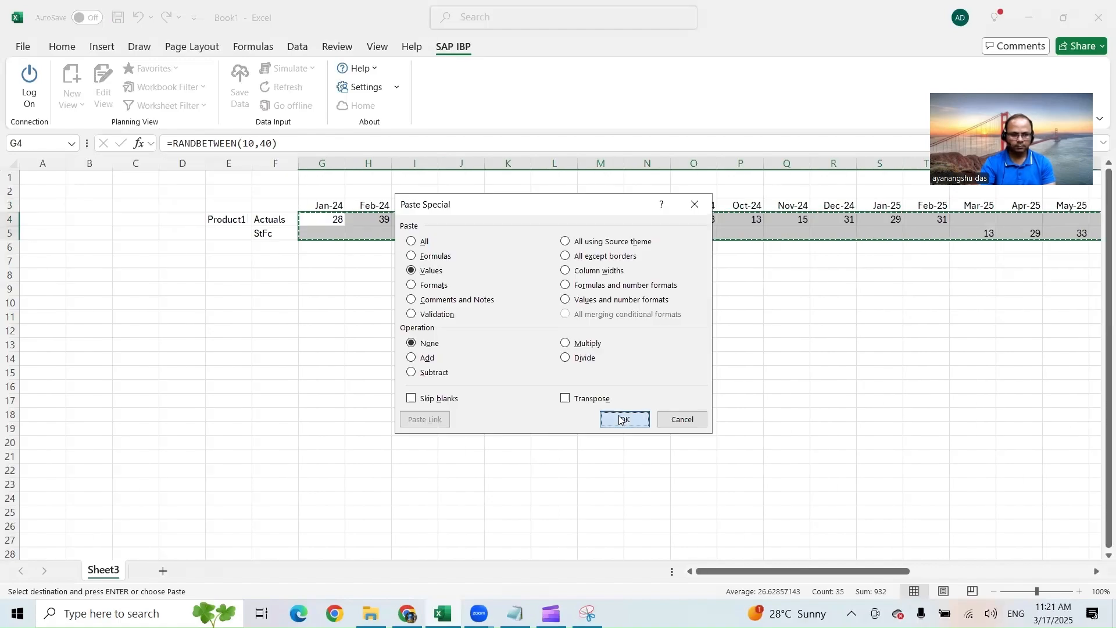
pyautogui.click(624, 418)
# Step: Enter NewProduct in E6 and autofit the width of column E
pyautogui.click(261, 238)
pyautogui.click(228, 245)
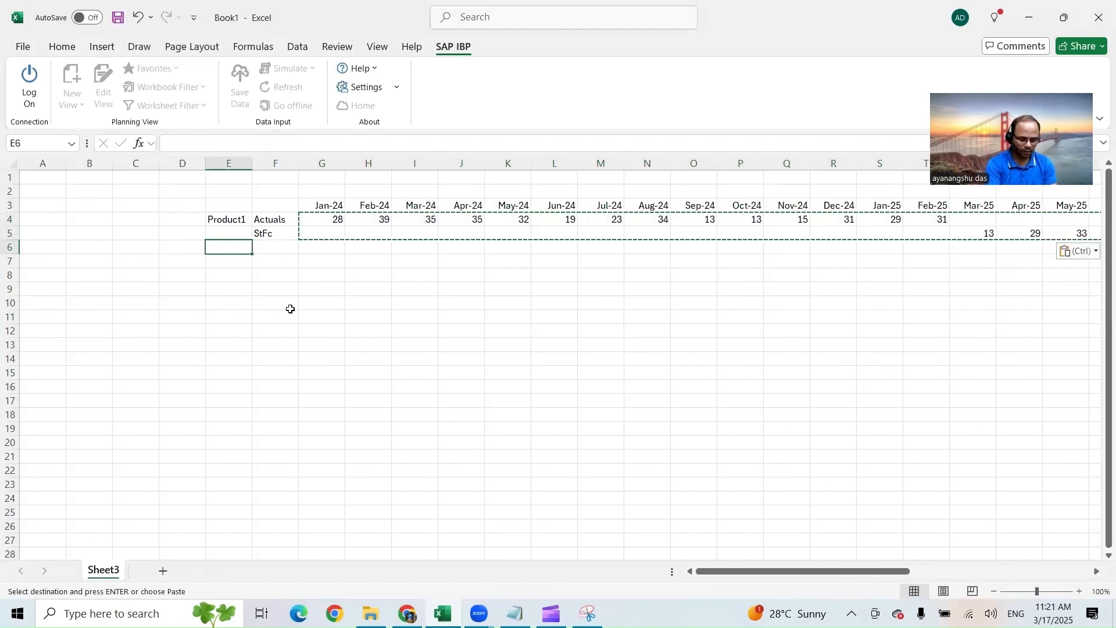
pyautogui.write('NewProduct')
pyautogui.press('Tab')
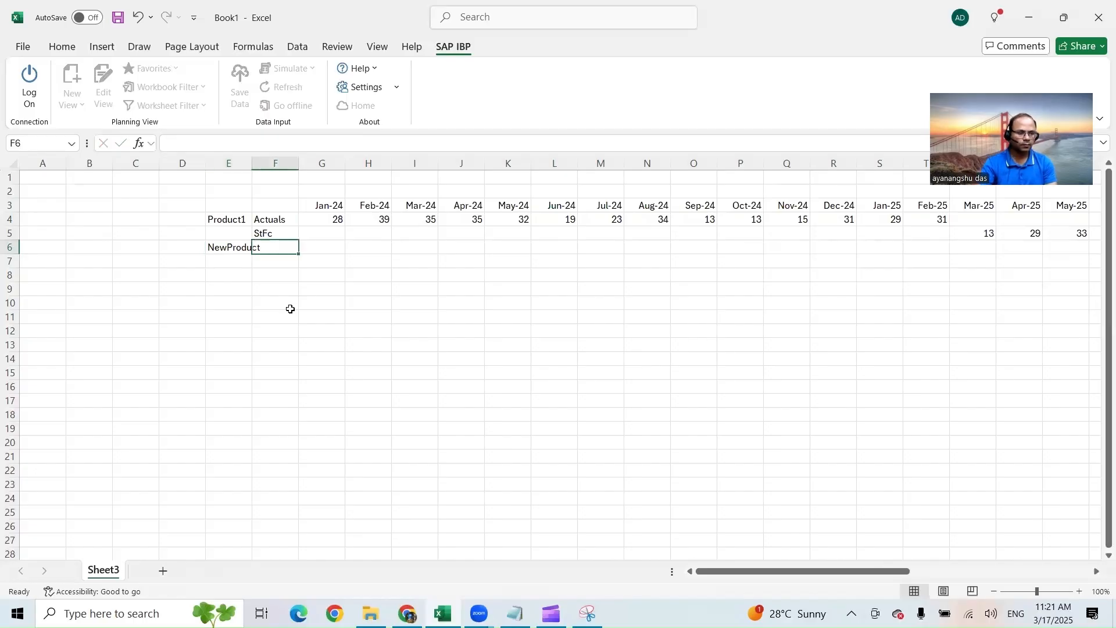
pyautogui.moveTo(249, 164); pyautogui.dragTo(249, 164)
pyautogui.doubleClick(249, 163)
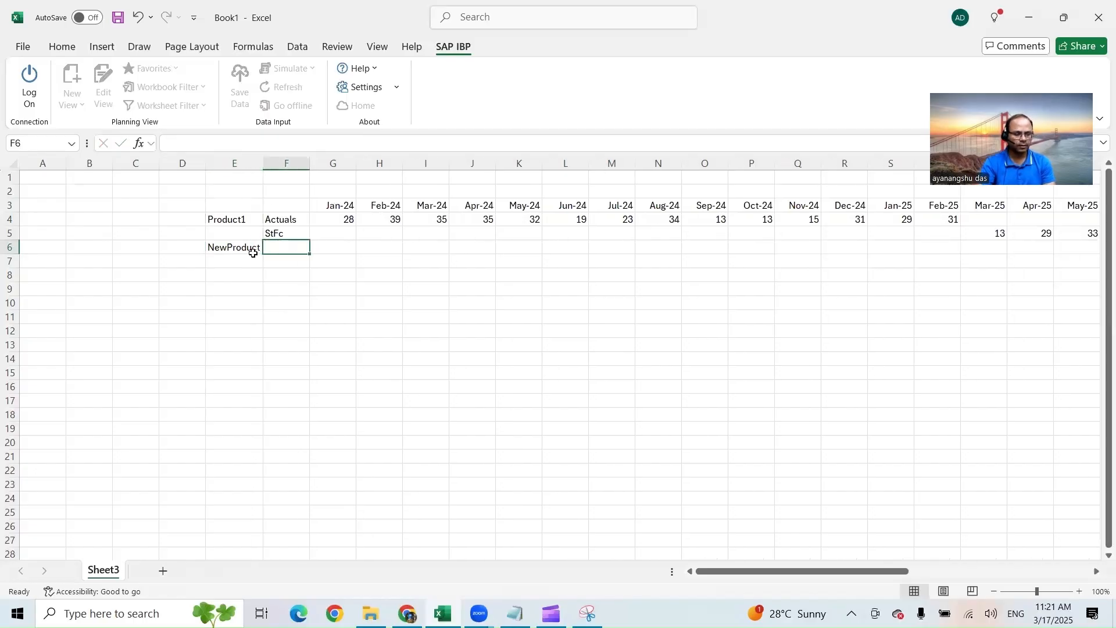
# Step: Highlight the Apr-25 to Jul-25 month headers with a light green fill
pyautogui.click(224, 221)
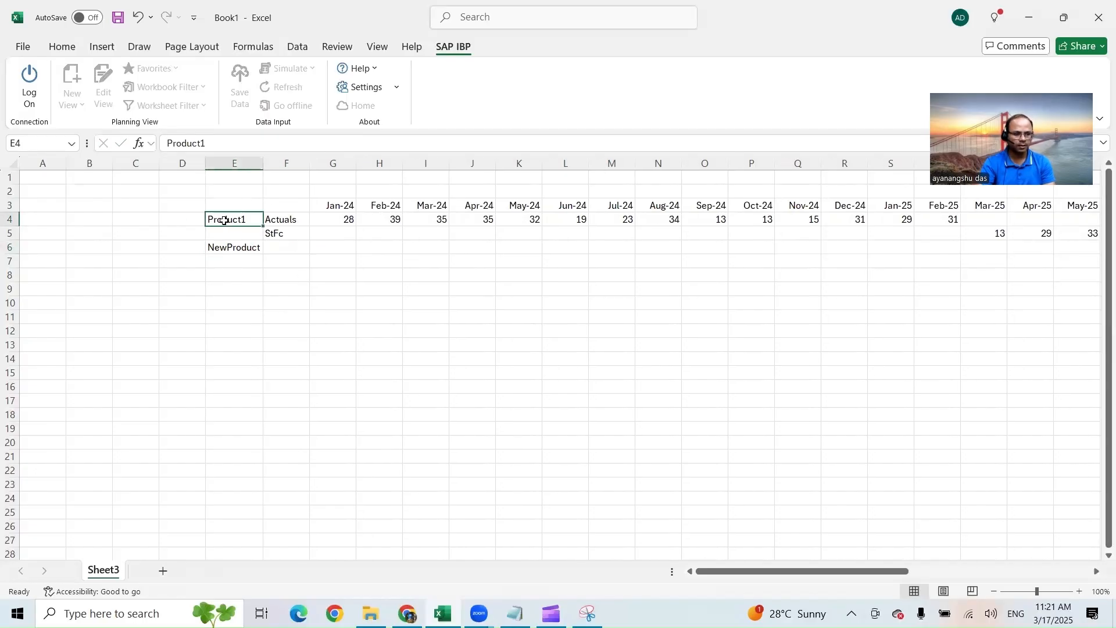
pyautogui.moveTo(875, 571); pyautogui.dragTo(910, 571)
pyautogui.moveTo(874, 236); pyautogui.dragTo(1003, 236)
pyautogui.moveTo(887, 205); pyautogui.dragTo(1004, 206)
pyautogui.click(62, 47)
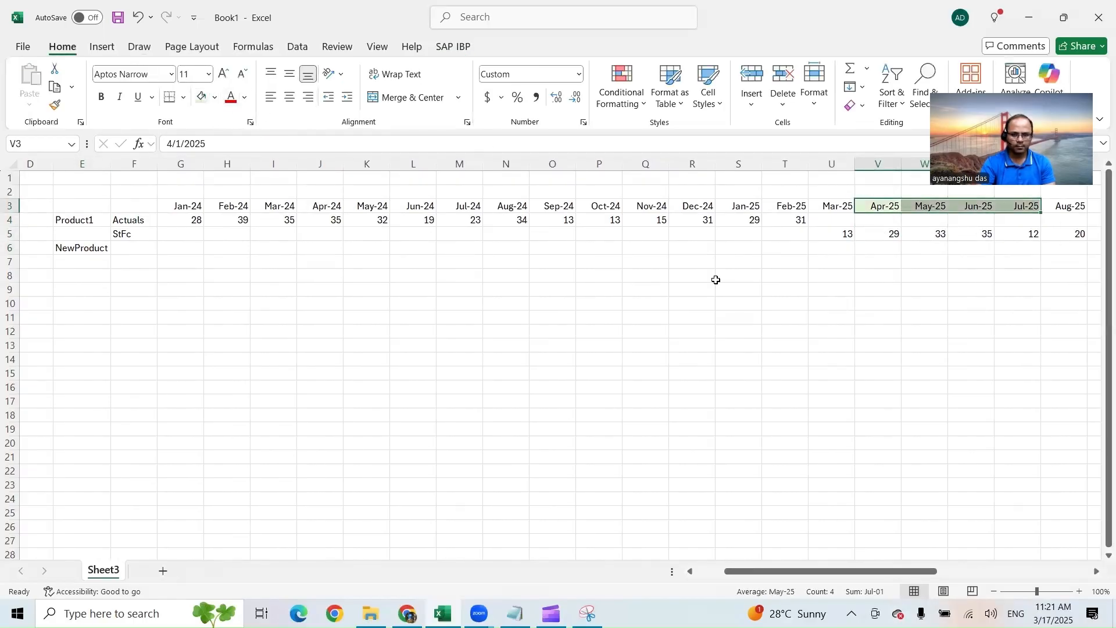
# Step: Copy the StFc label from F5 to F7 for the NewProduct rows
pyautogui.click(89, 250)
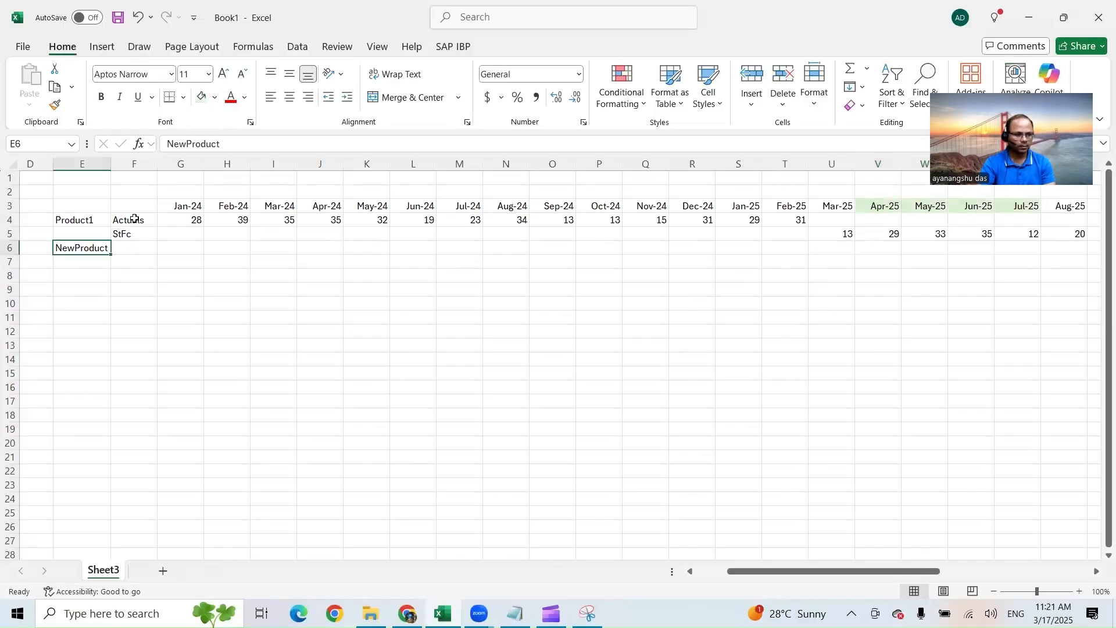
pyautogui.moveTo(134, 219); pyautogui.dragTo(134, 234)
pyautogui.click(133, 235)
pyautogui.hotkey('ctrl', 'c')
pyautogui.click(133, 259)
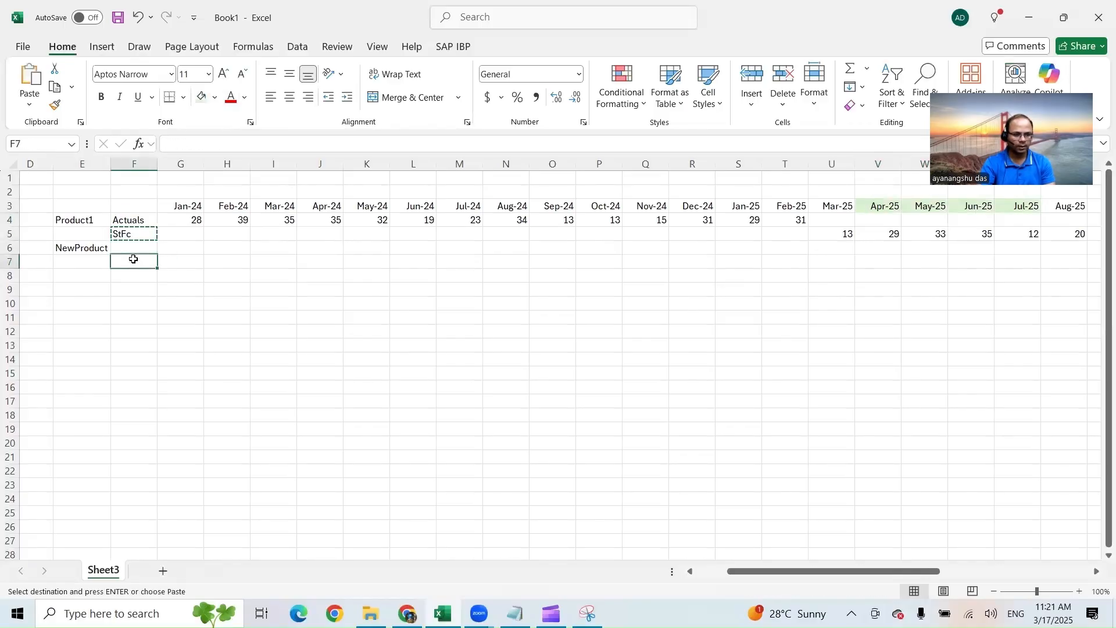
pyautogui.hotkey('ctrl', 'v')
# Step: Enter =10%*V5 in V7 as NewProduct's Apr-25 forecast
pyautogui.moveTo(209, 260); pyautogui.dragTo(751, 271)
pyautogui.click(825, 264)
pyautogui.click(881, 259)
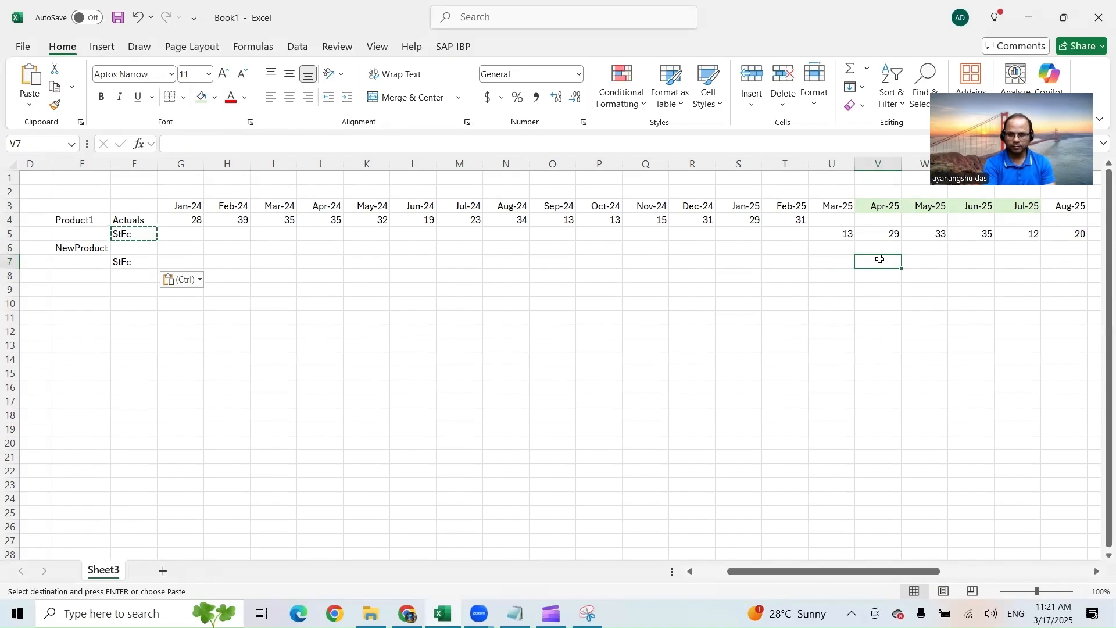
pyautogui.press('Escape')
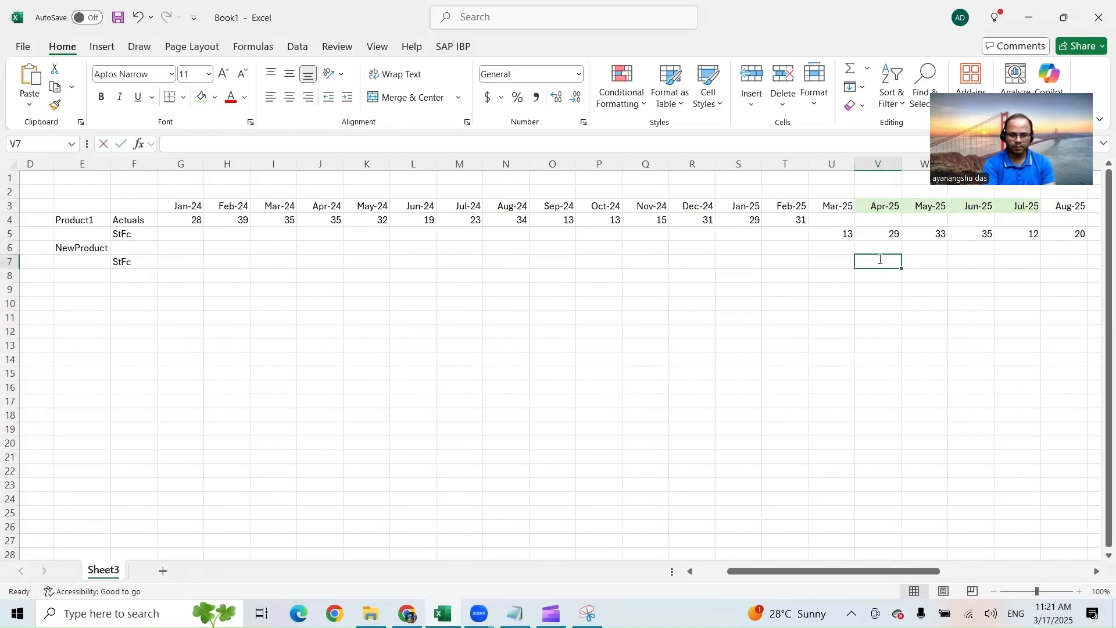
pyautogui.write('=10')
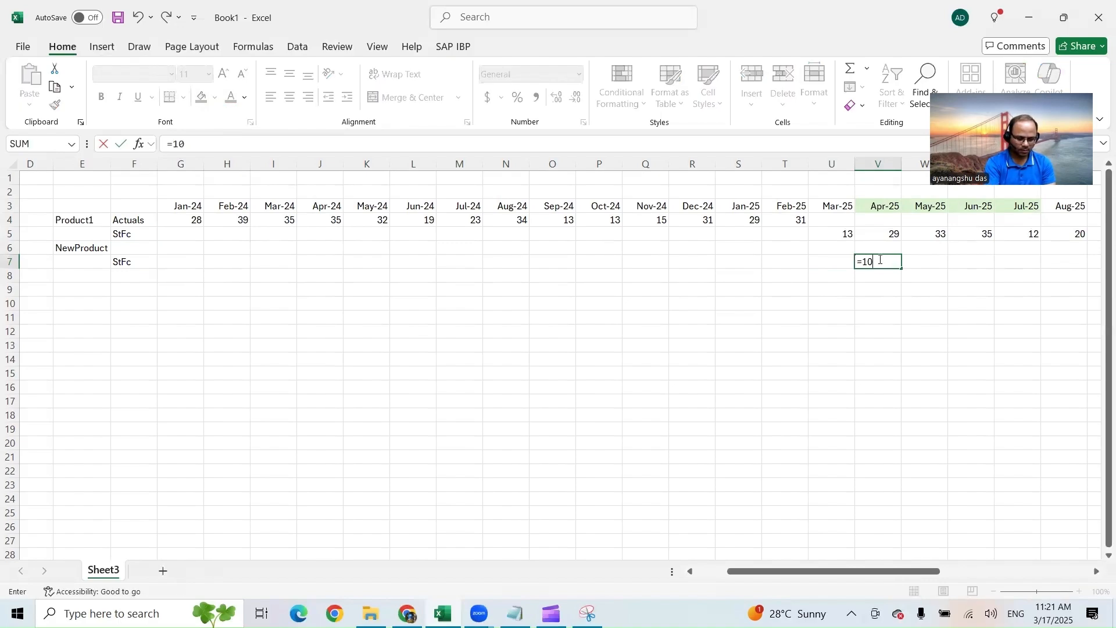
pyautogui.write('%*')
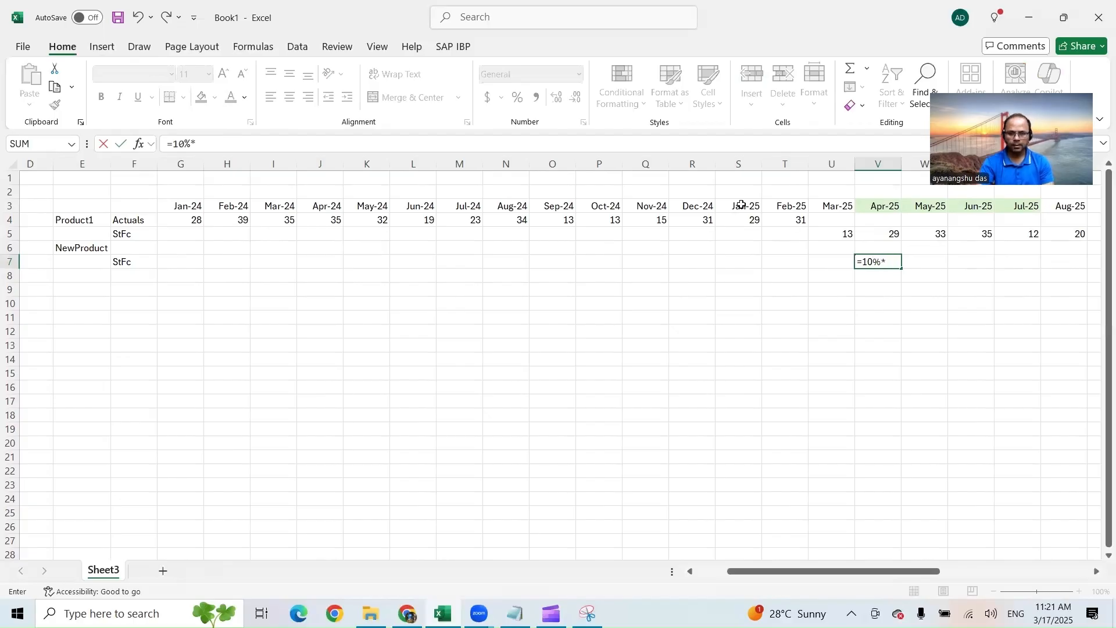
pyautogui.click(883, 237)
pyautogui.press('Return')
# Step: Fill NewProduct's Apr-25 forecast formula across row 7 through Aug-25
pyautogui.click(890, 263)
pyautogui.click(911, 267)
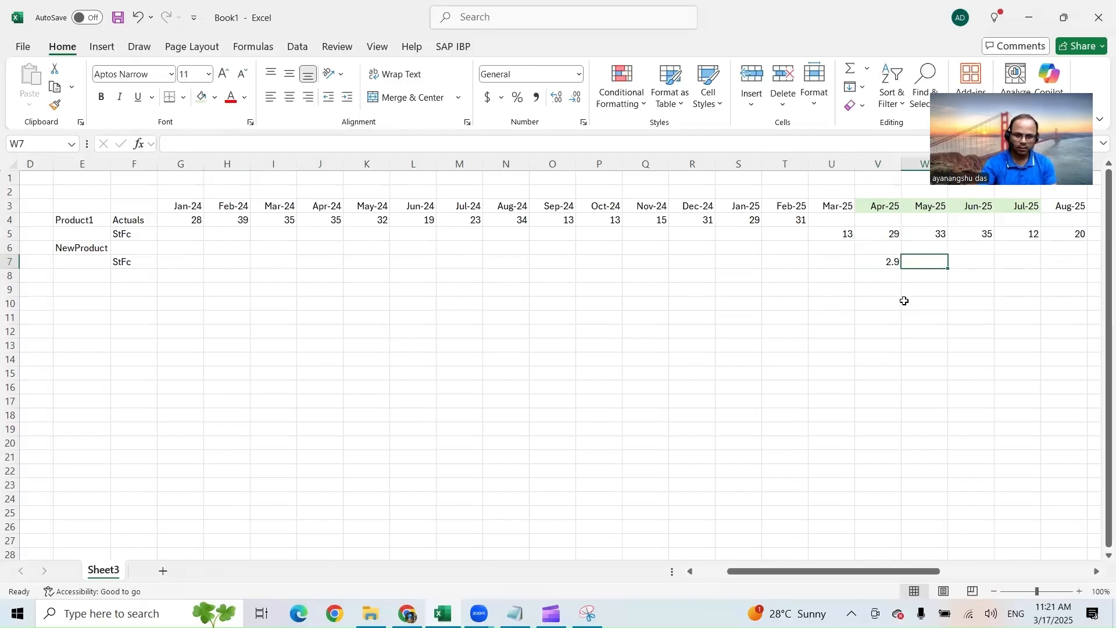
pyautogui.click(892, 261)
pyautogui.moveTo(901, 268); pyautogui.dragTo(1076, 266)
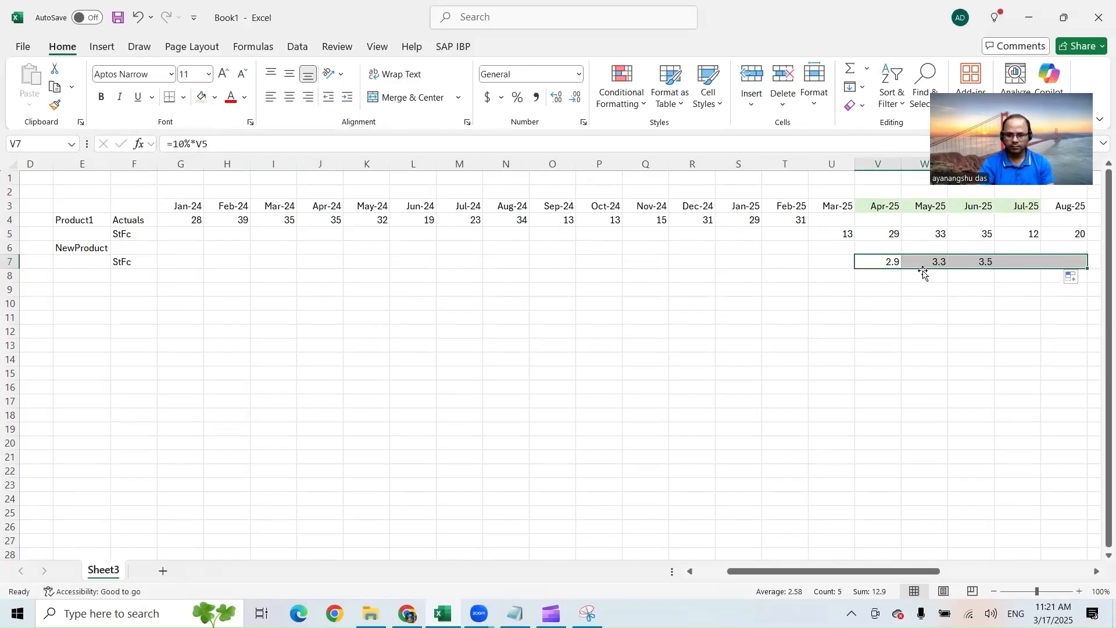
# Step: Change the percentage in NewProduct's forecast formulas to 33% for May-25 and 64% for Jun-25
pyautogui.click(930, 262)
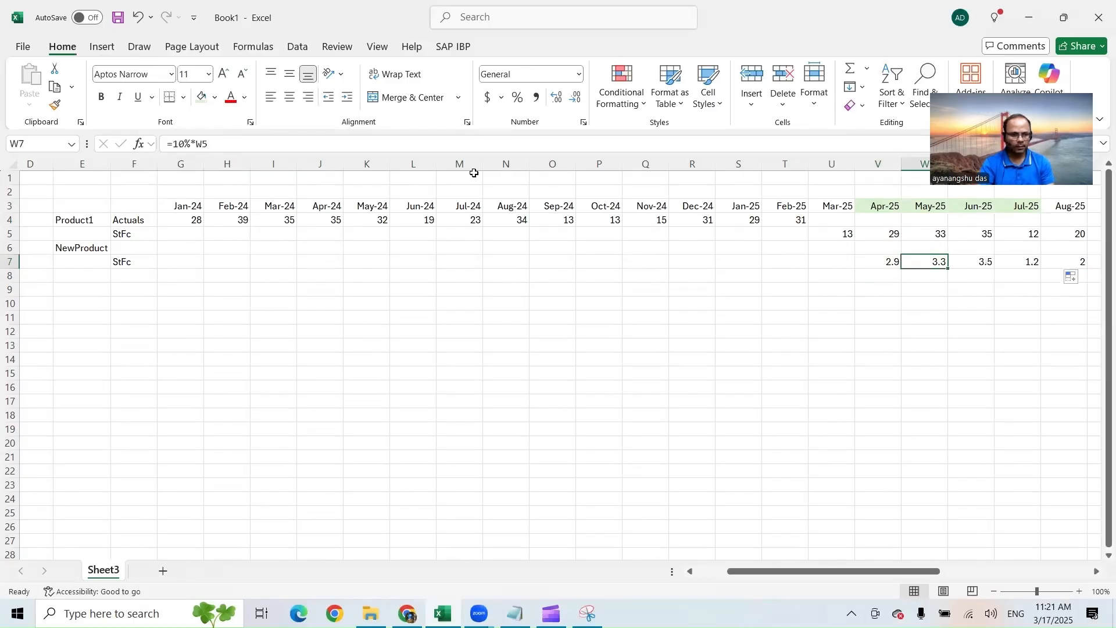
pyautogui.click(180, 144)
pyautogui.doubleClick(180, 144)
pyautogui.write('33')
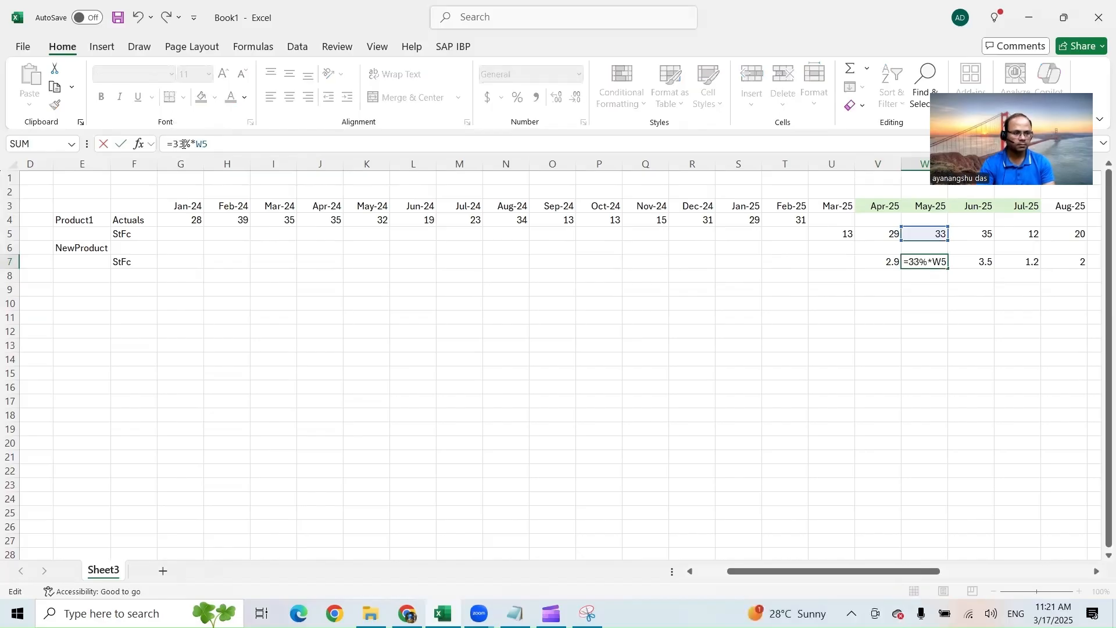
pyautogui.press('Return')
pyautogui.click(981, 262)
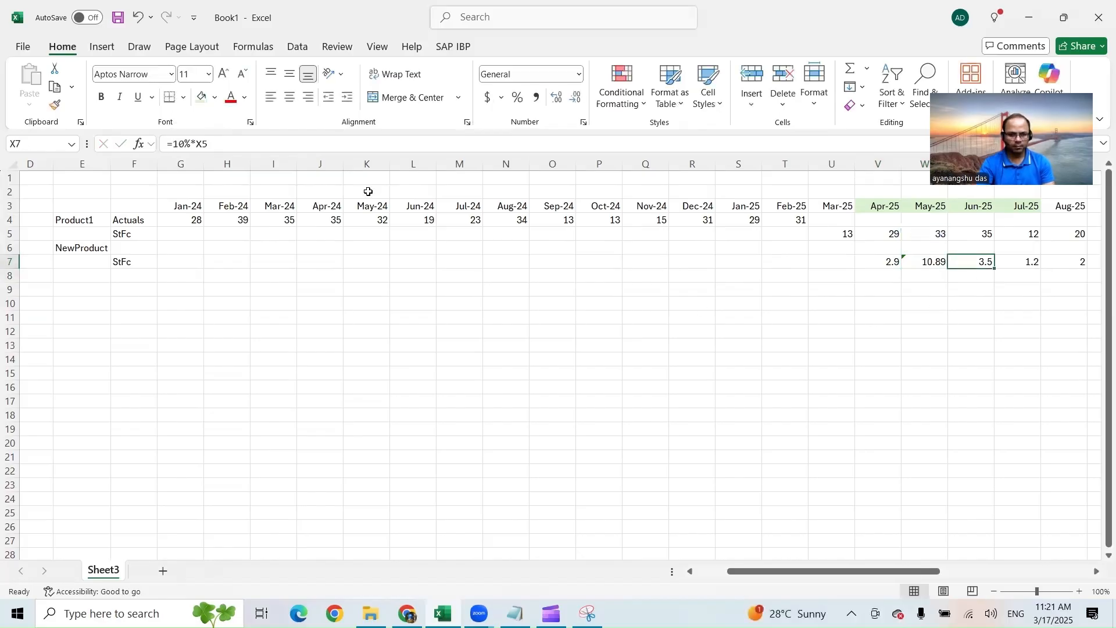
pyautogui.doubleClick(176, 144)
pyautogui.write('64')
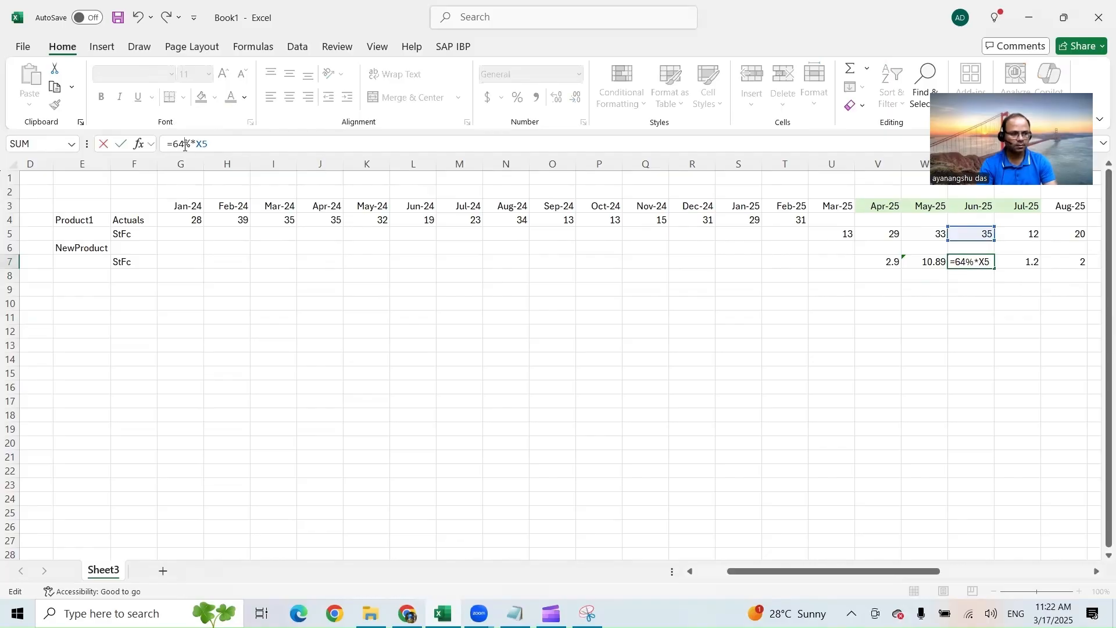
pyautogui.press('Return')
# Step: Change the percentage in NewProduct's forecast formulas to 81% for Jul-25 and 90% for Aug-25
pyautogui.click(1032, 262)
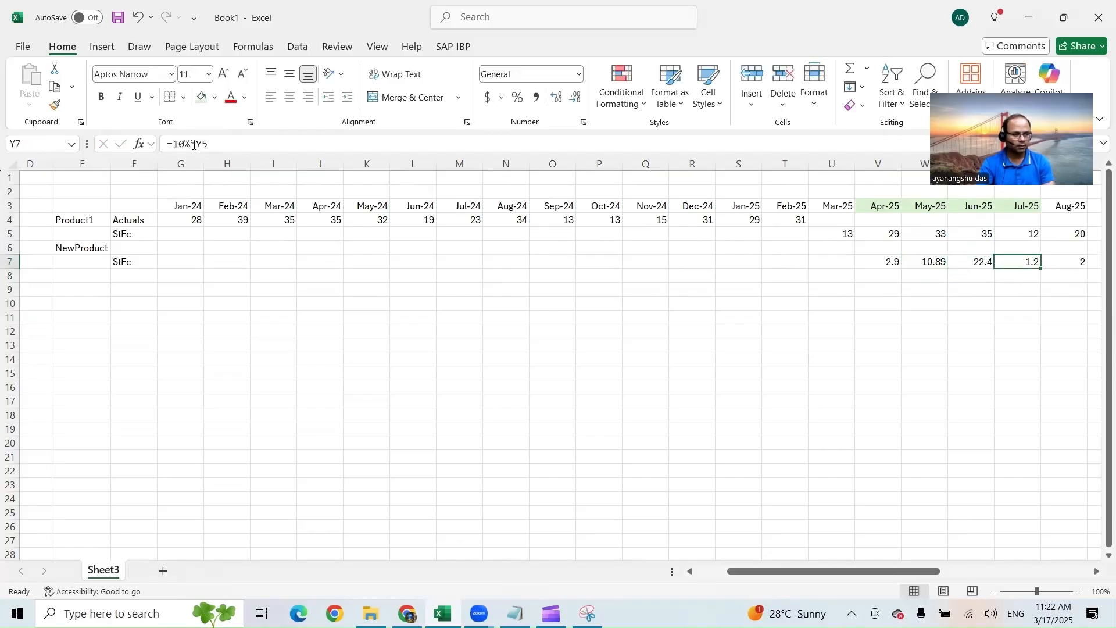
pyautogui.doubleClick(173, 145)
pyautogui.write('81')
pyautogui.press('Tab')
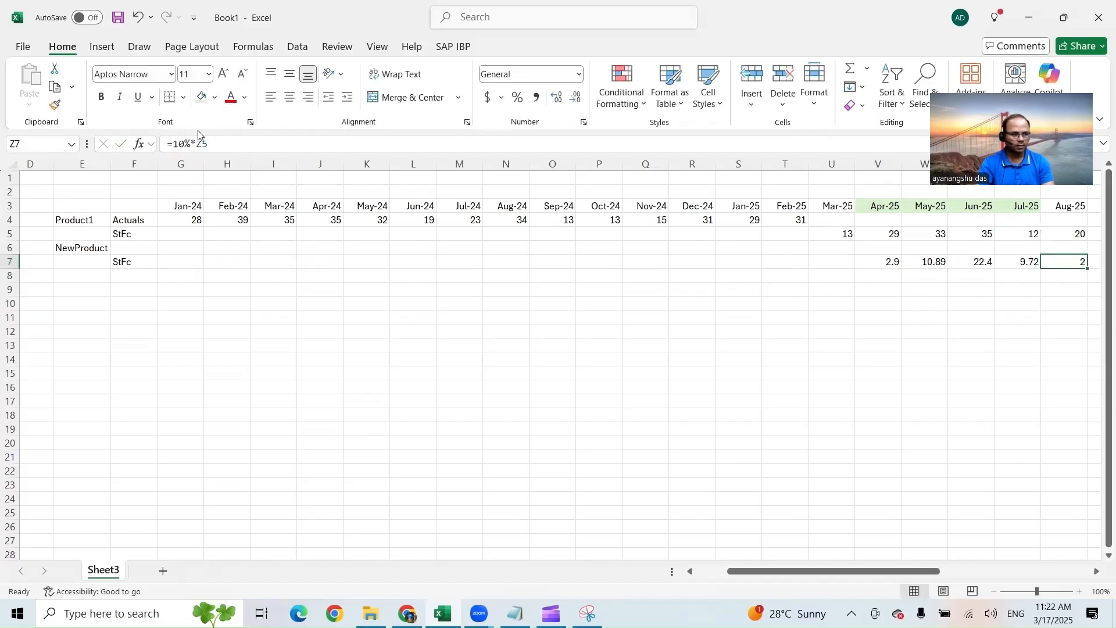
pyautogui.click(173, 145)
pyautogui.click(174, 145)
pyautogui.write('9')
pyautogui.press('Return')
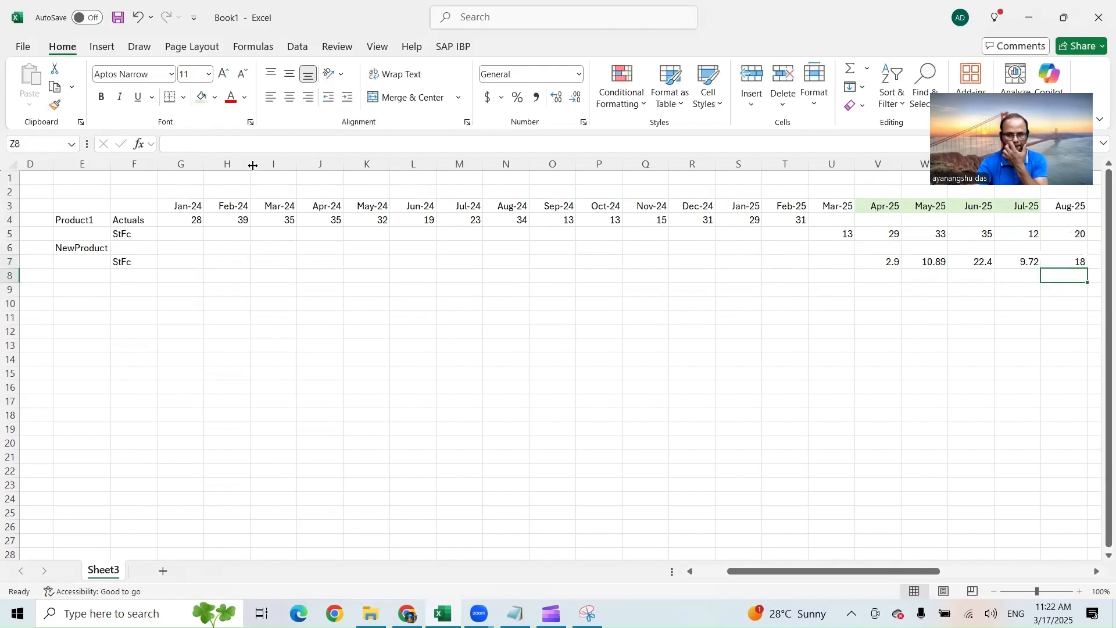
pyautogui.moveTo(898, 572); pyautogui.dragTo(1001, 573)
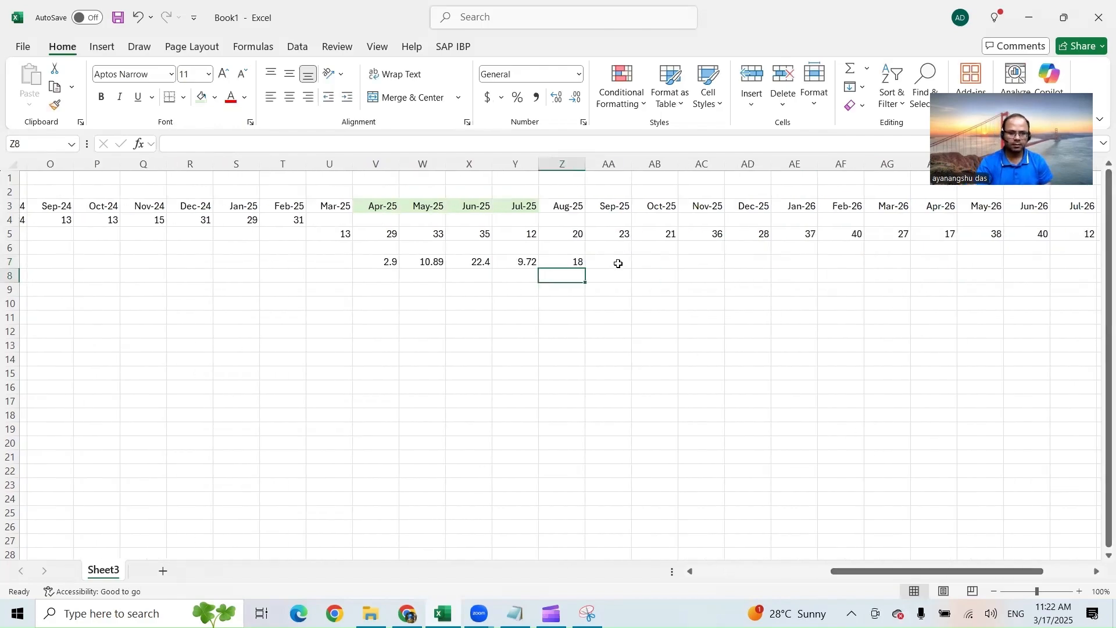
# Step: Set NewProduct's Sep-25 forecast to Product1's with =AA5 in AA7 and fill it across through Jun-26
pyautogui.click(618, 264)
pyautogui.write('=')
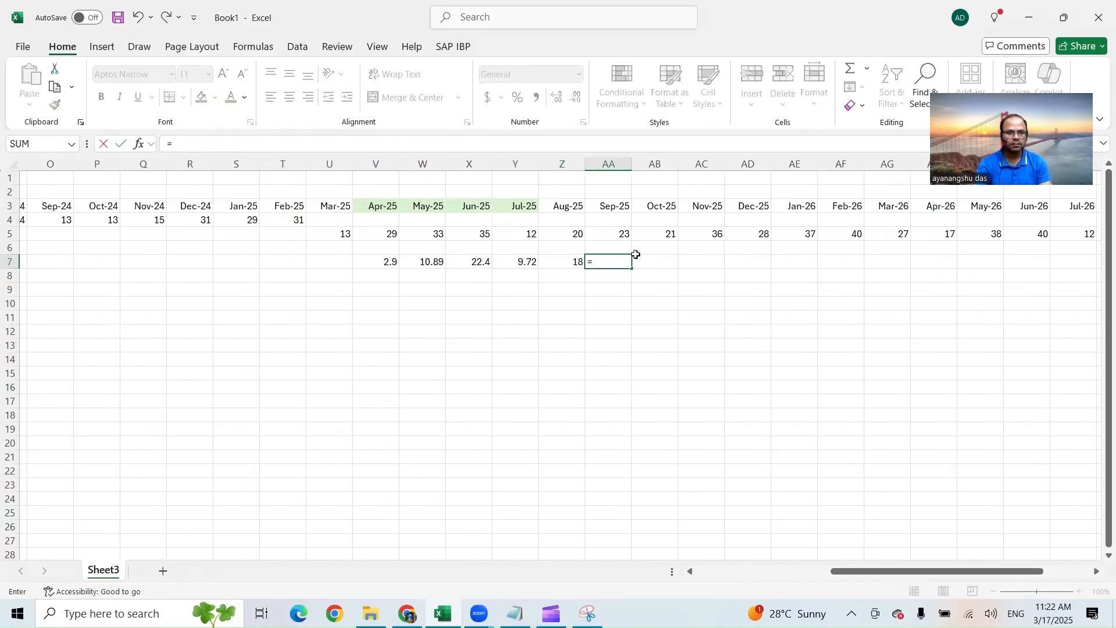
pyautogui.click(620, 235)
pyautogui.press('Return')
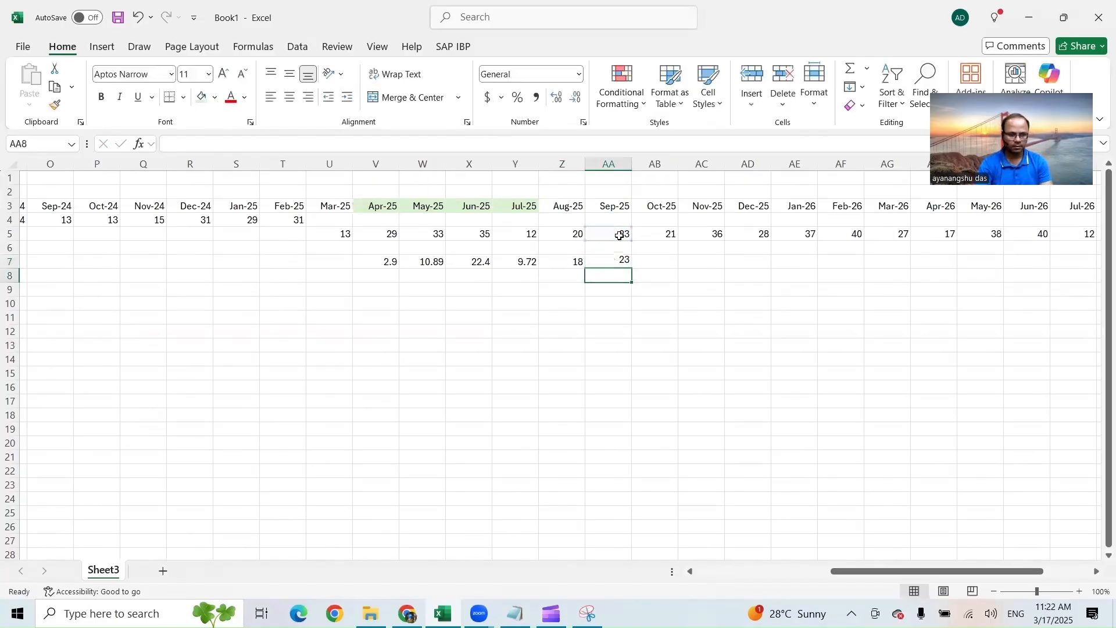
pyautogui.click(618, 260)
pyautogui.moveTo(632, 268); pyautogui.dragTo(990, 259)
# Step: Change the percentage in NewProduct's Jul-25 forecast formula to 90%
pyautogui.click(523, 207)
pyautogui.click(574, 258)
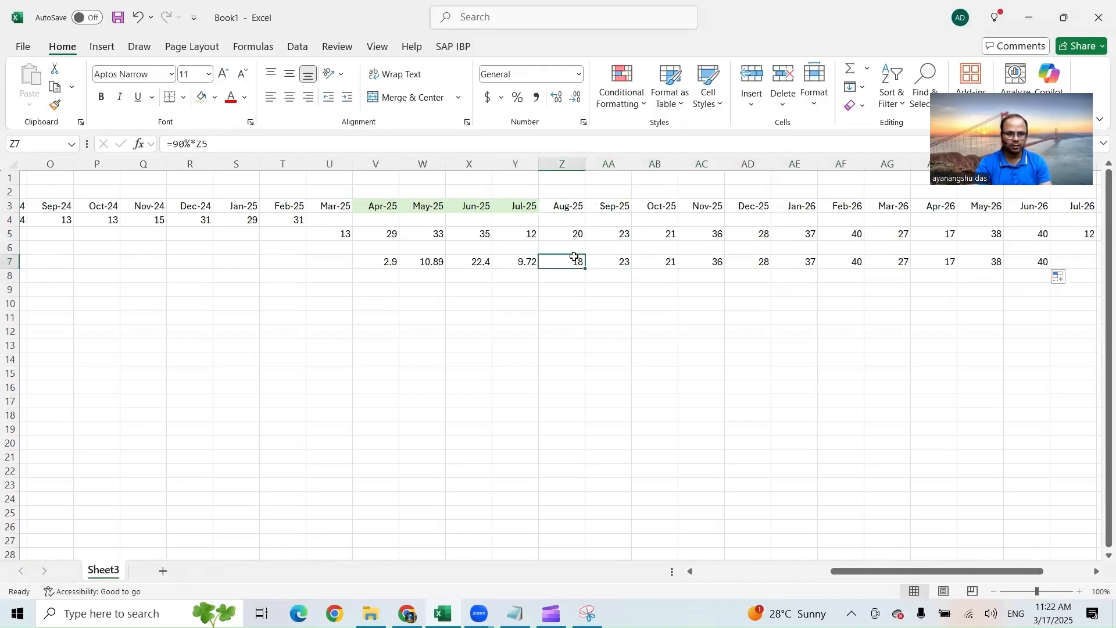
pyautogui.press('Left')
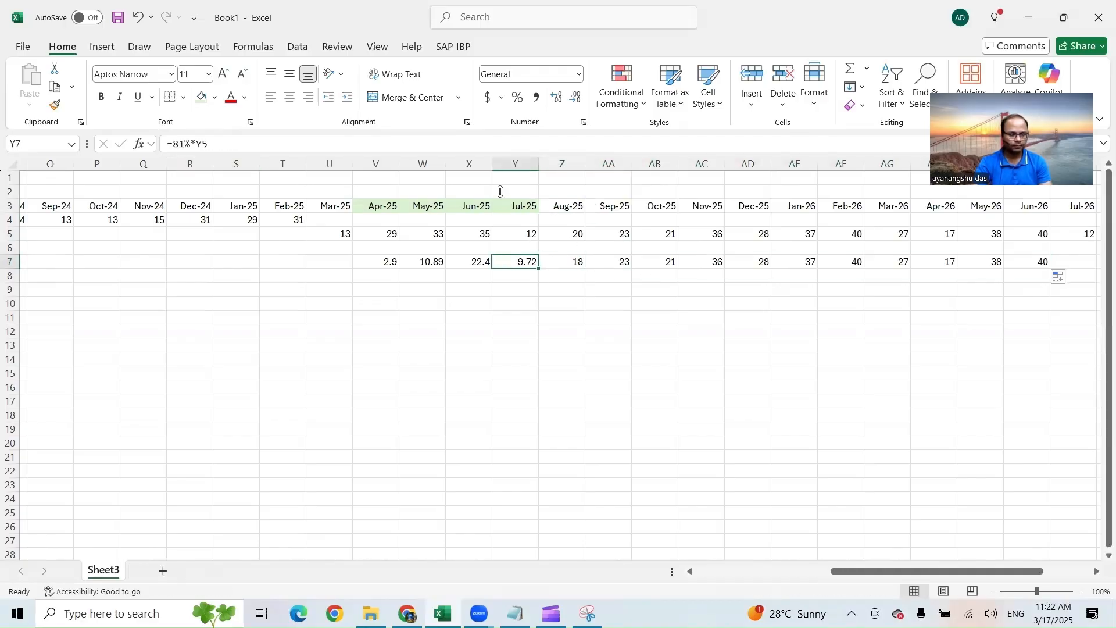
pyautogui.click(374, 207)
pyautogui.keyDown('shift'); pyautogui.click(524, 207); pyautogui.keyUp('shift')
pyautogui.click(512, 260)
pyautogui.click(186, 145)
pyautogui.moveTo(186, 145); pyautogui.dragTo(173, 145)
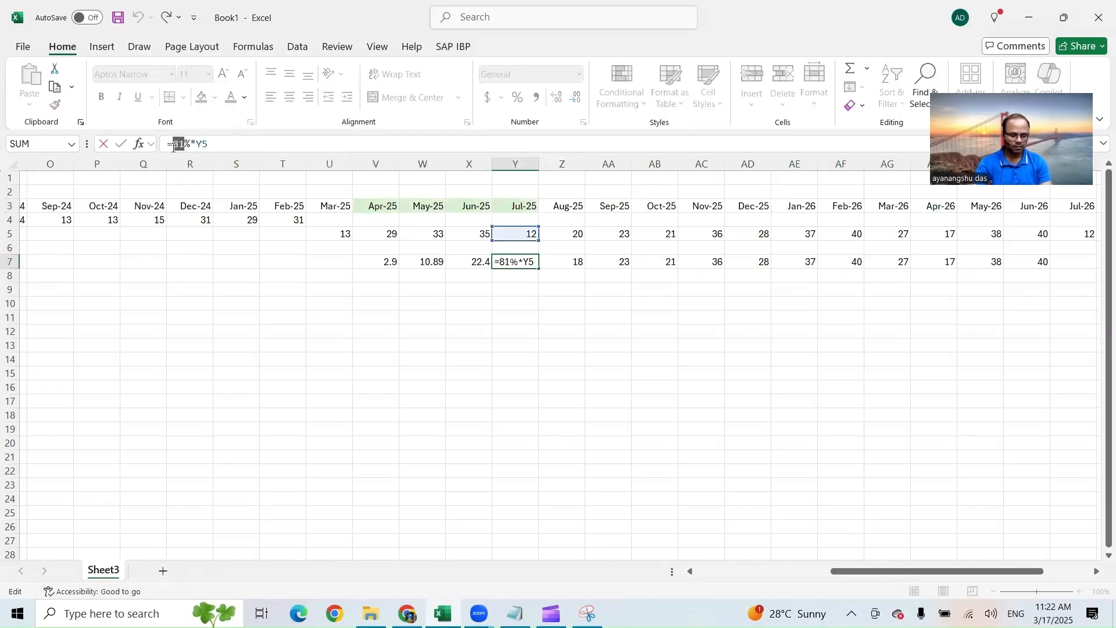
pyautogui.write('90')
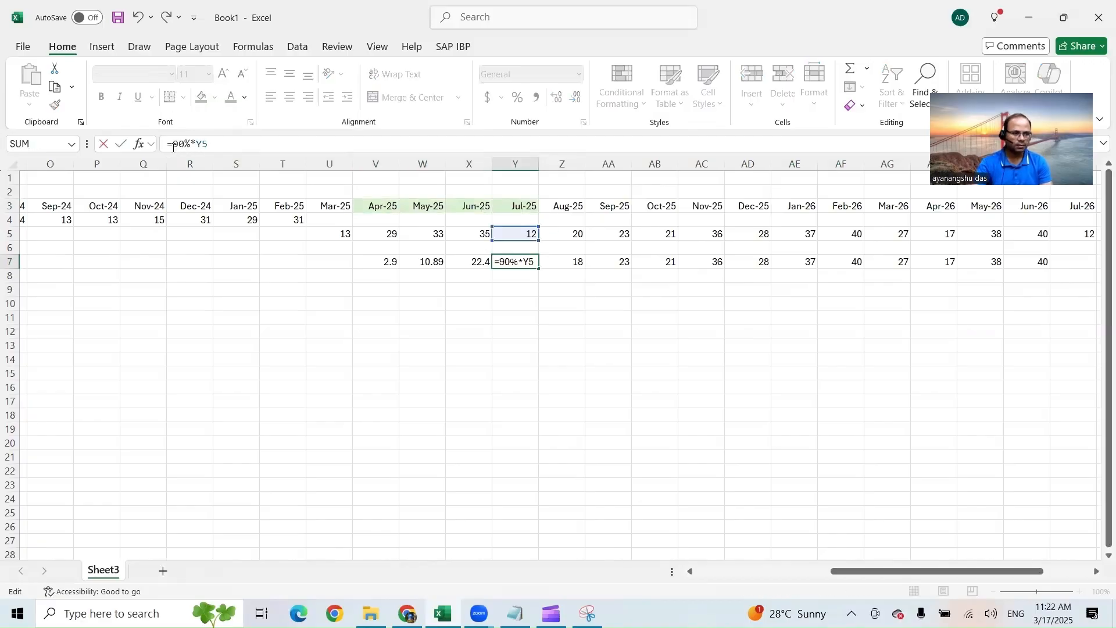
pyautogui.press('Return')
# Step: Replace NewProduct's Aug-25 forecast formula with the value 20
pyautogui.click(553, 260)
pyautogui.write('20')
pyautogui.press('Tab')
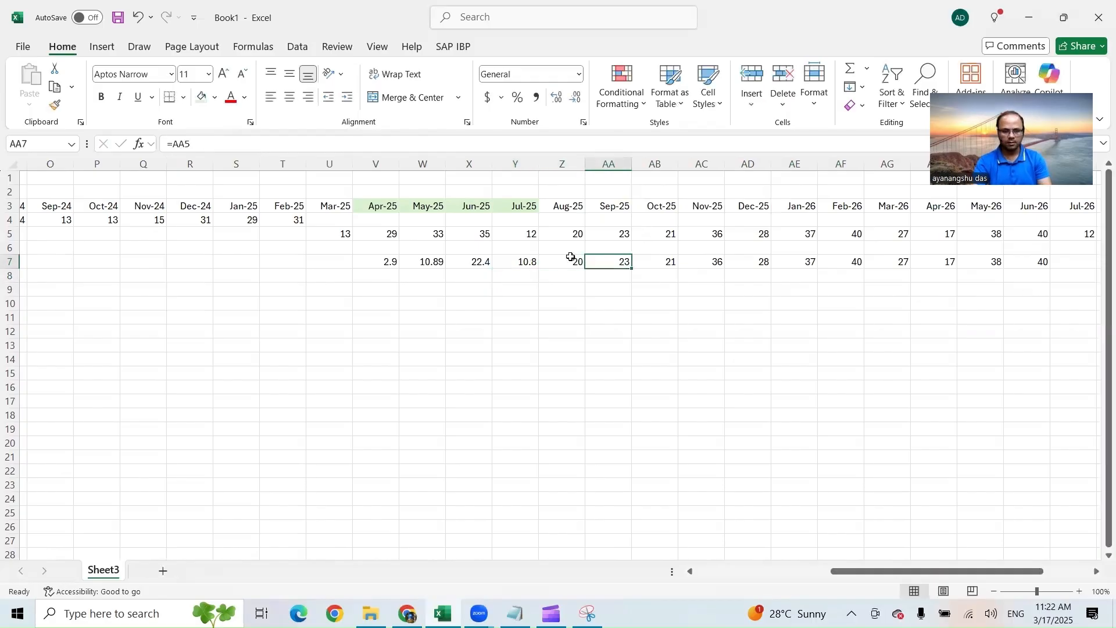
# Step: Shade the Oct-25, Nov-25 and Dec-25 month headers light orange
pyautogui.moveTo(828, 563)
pyautogui.mouseDown()
pyautogui.moveTo(711, 561)
pyautogui.moveTo(837, 561)
pyautogui.mouseUp()
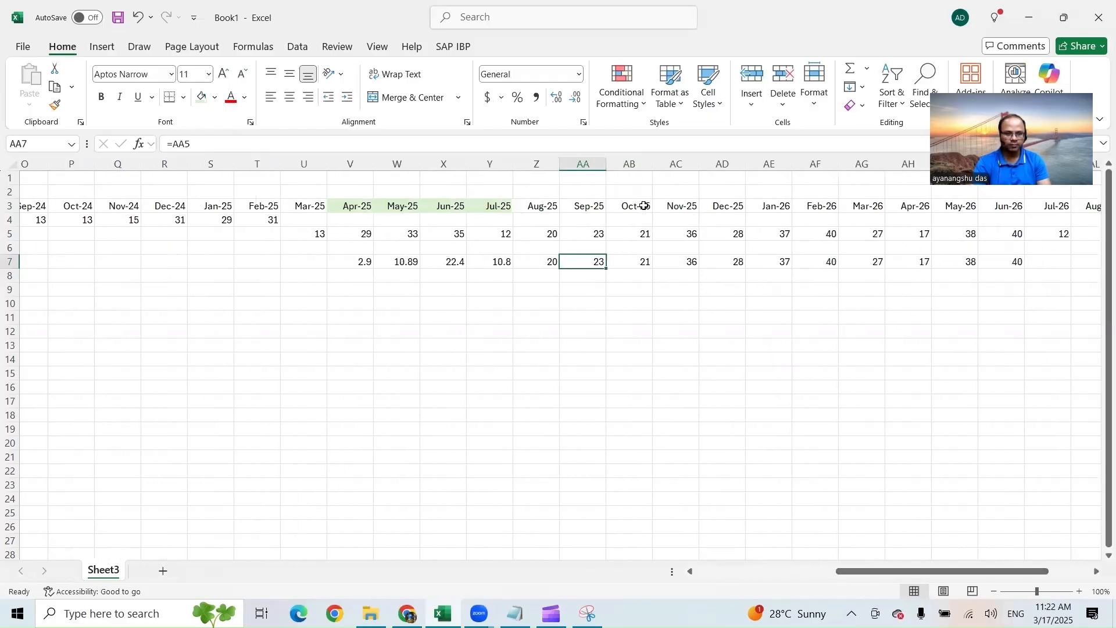
pyautogui.click(489, 209)
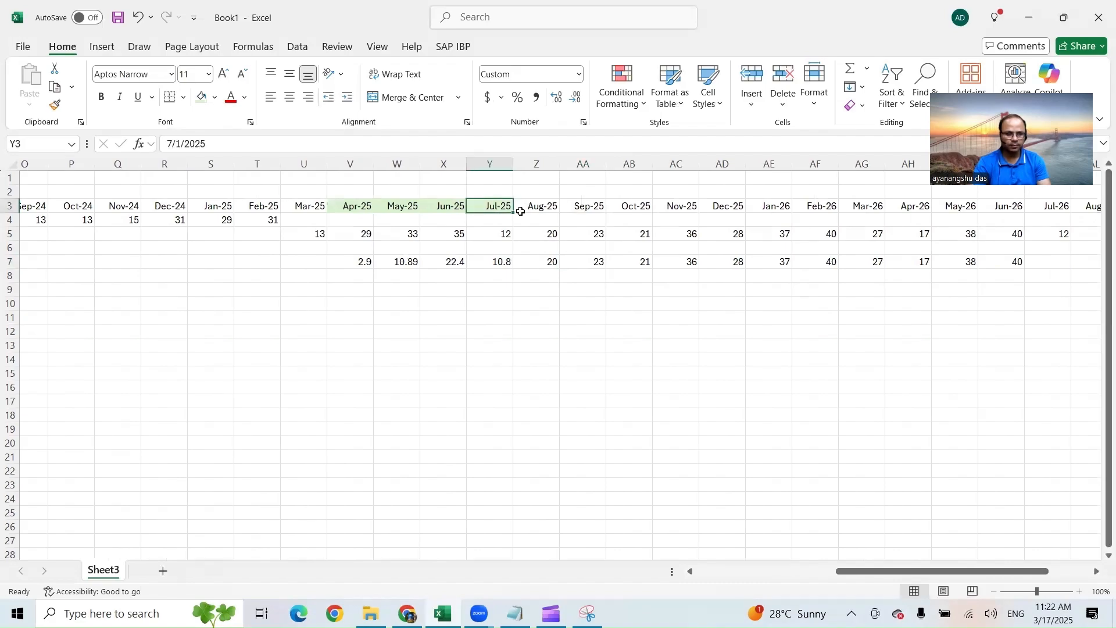
pyautogui.moveTo(638, 207); pyautogui.dragTo(724, 207)
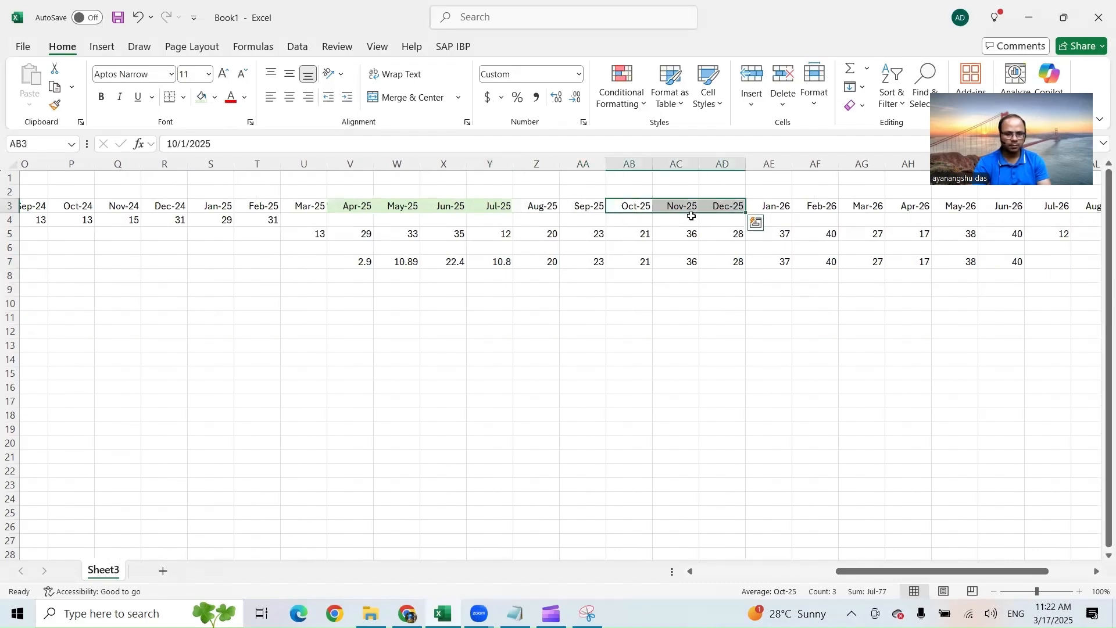
pyautogui.click(216, 98)
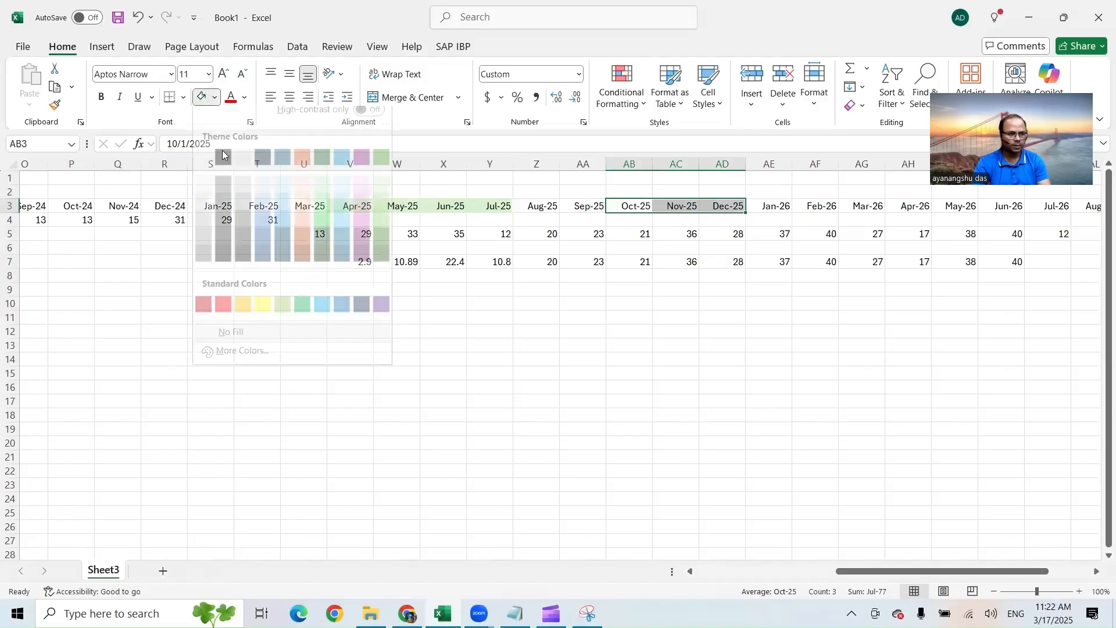
pyautogui.click(294, 187)
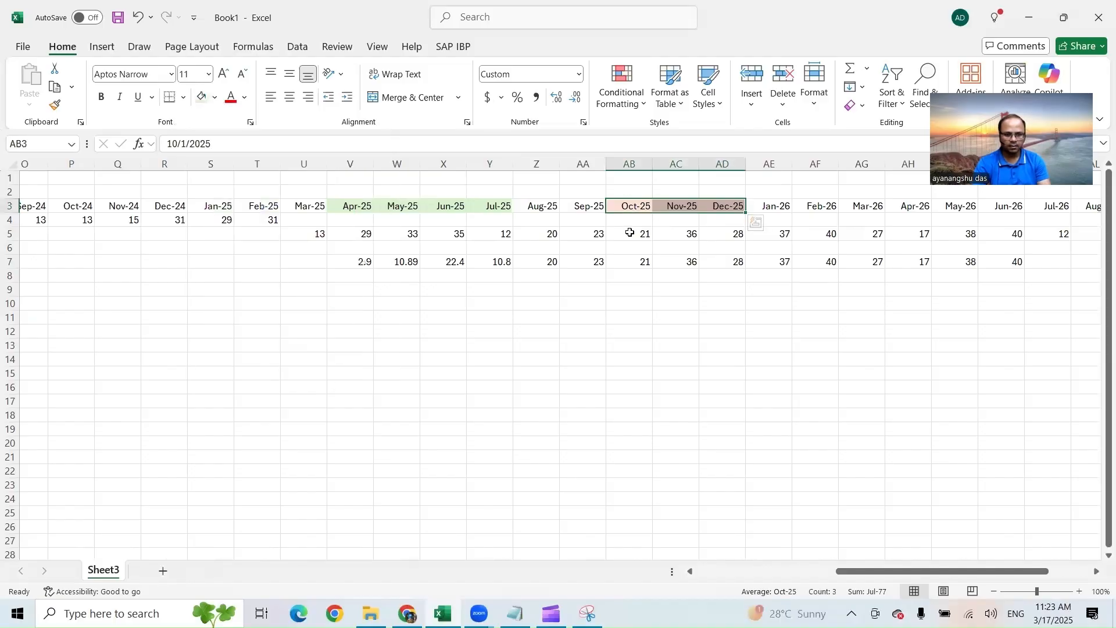
# Step: Set Product1's statistical forecast to 15 for Nov-25 and 10 for Dec-25
pyautogui.moveTo(631, 234); pyautogui.dragTo(715, 234)
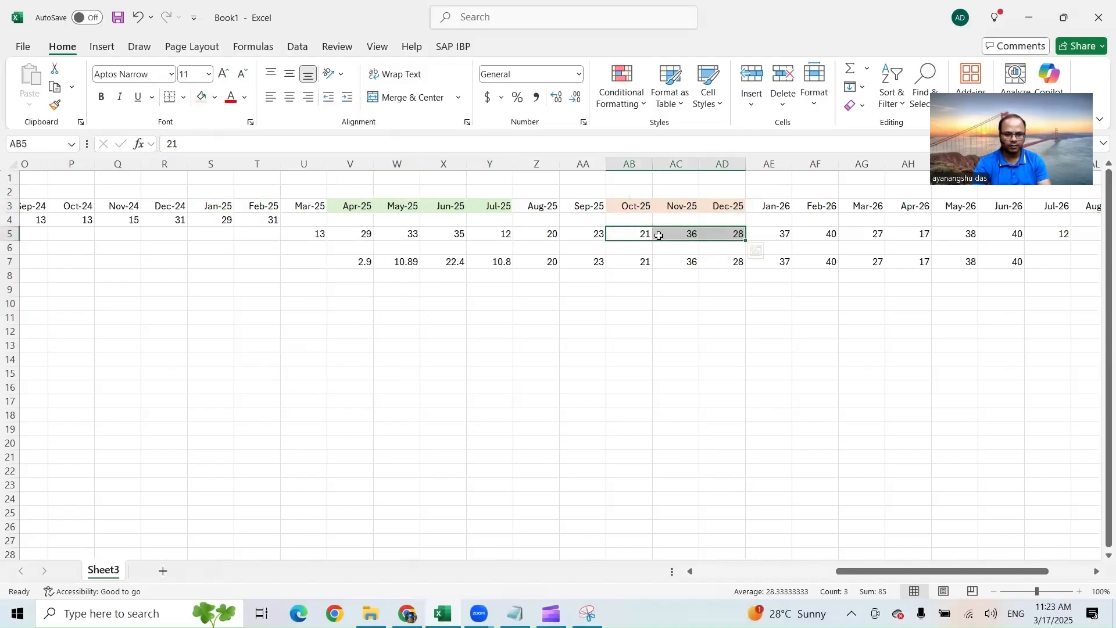
pyautogui.click(682, 232)
pyautogui.write('15')
pyautogui.press('Tab')
pyautogui.write('10')
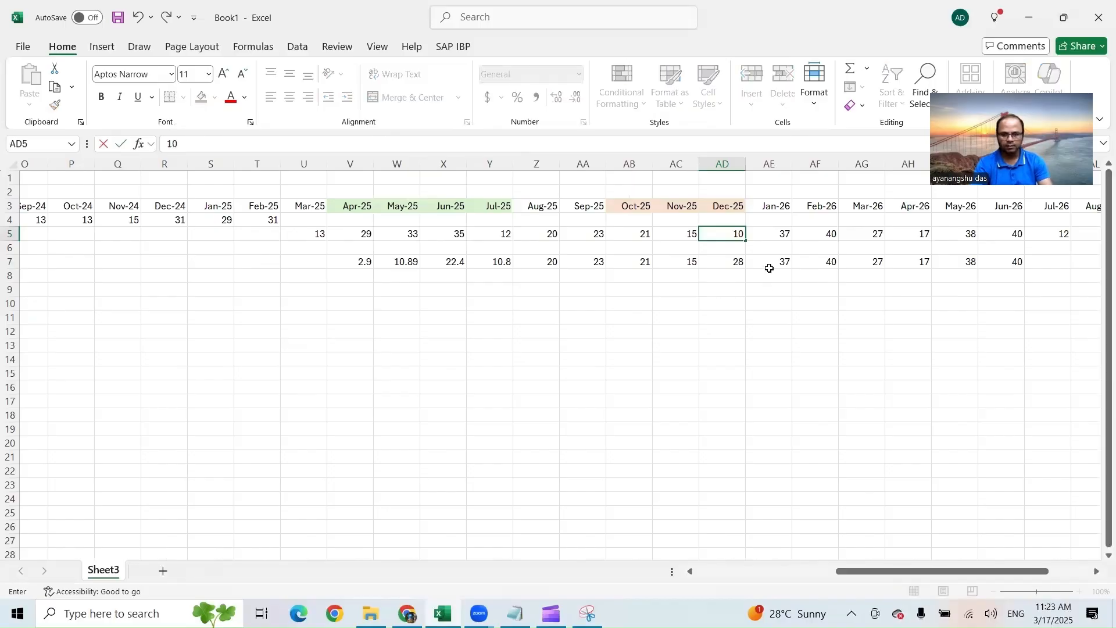
pyautogui.press('Tab')
pyautogui.keyDown('shift'); pyautogui.click(1084, 242); pyautogui.keyUp('shift')
pyautogui.press('Delete')
pyautogui.click(773, 263)
pyautogui.hotkey('ctrl', 'z')
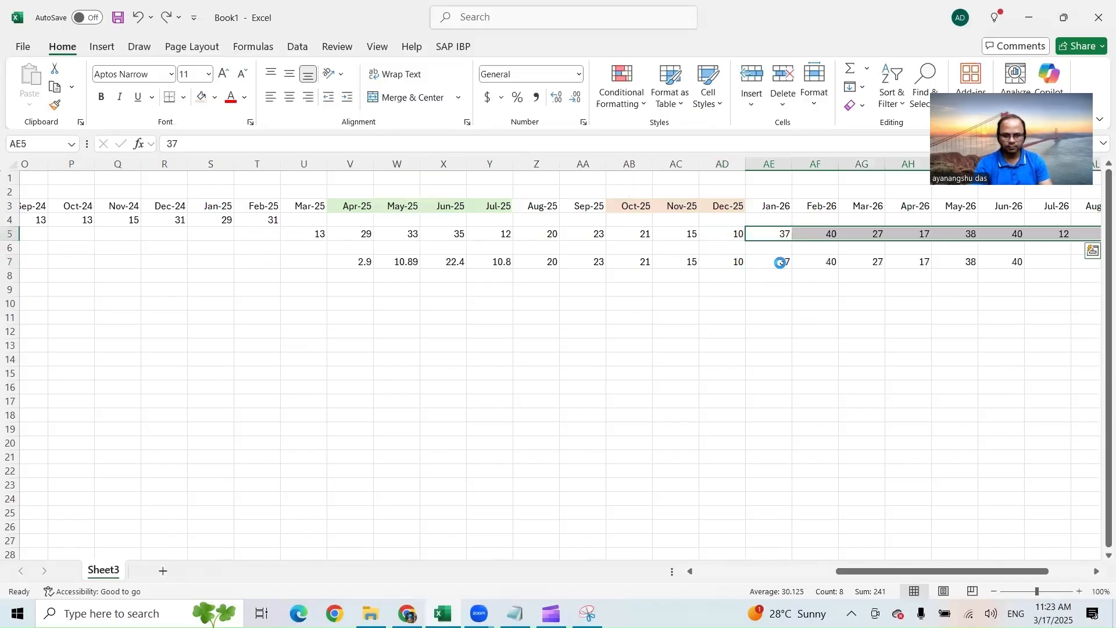
# Step: Copy Product1's Jan-26 through Aug-26 forecasts into NewProduct's row 7, starting at AE7
pyautogui.hotkey('ctrl', 'c')
pyautogui.rightClick(784, 261)
pyautogui.click(843, 217)
# Step: Clear Product1's statistical forecast values from Jan-26 through Aug-26 in row 5
pyautogui.moveTo(779, 234); pyautogui.dragTo(1082, 234)
pyautogui.press('Delete')
pyautogui.click(904, 288)
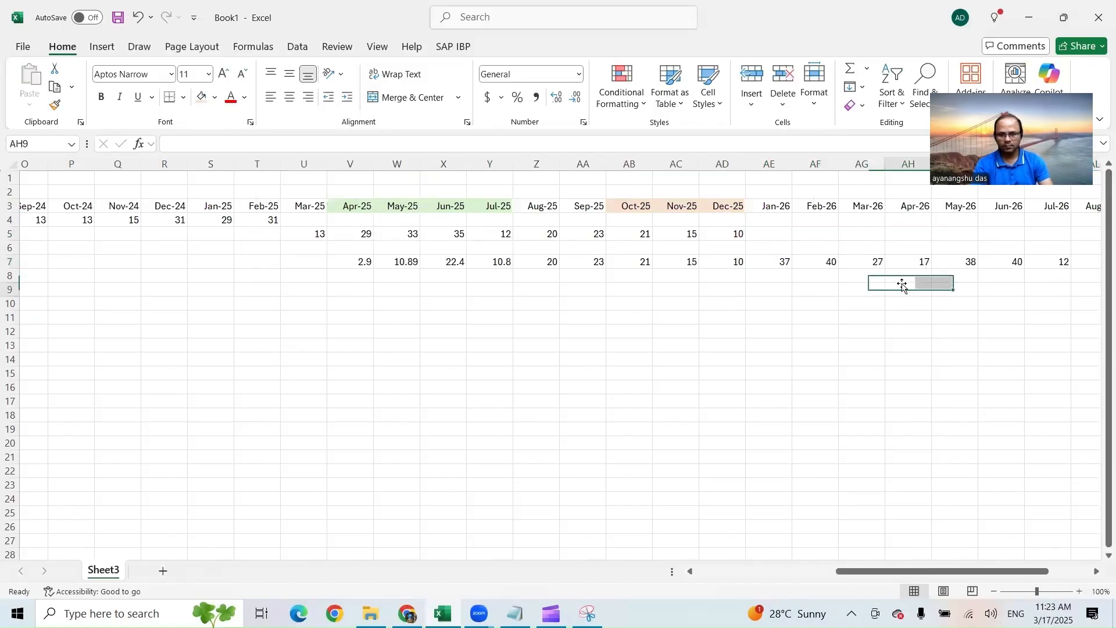
pyautogui.moveTo(953, 235); pyautogui.dragTo(1039, 235)
pyautogui.press('Delete')
pyautogui.click(955, 273)
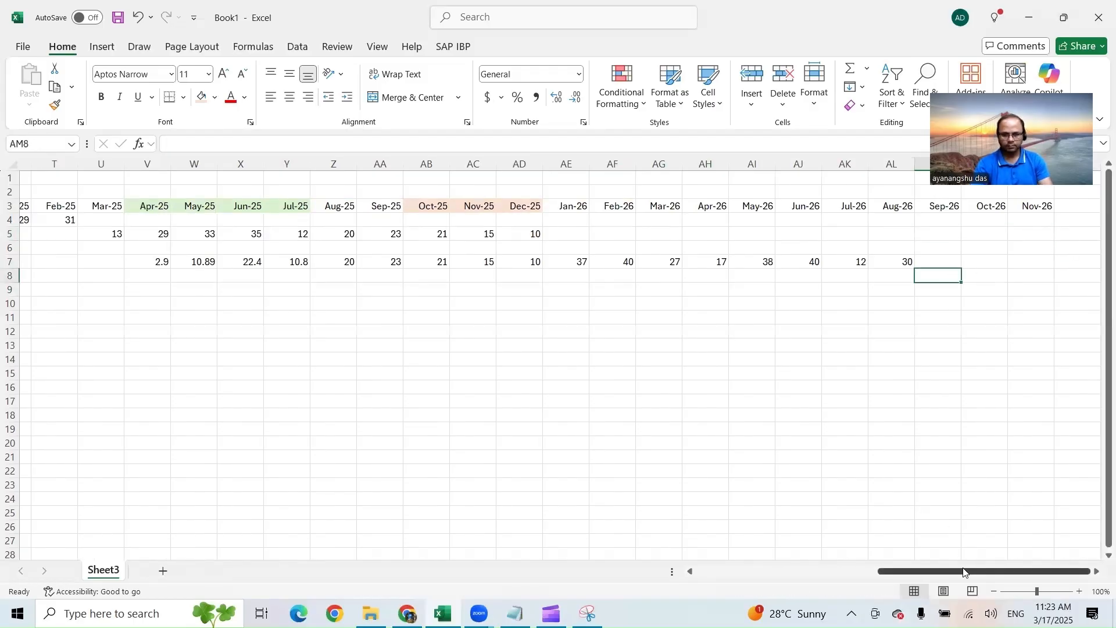
pyautogui.moveTo(963, 571); pyautogui.dragTo(764, 571)
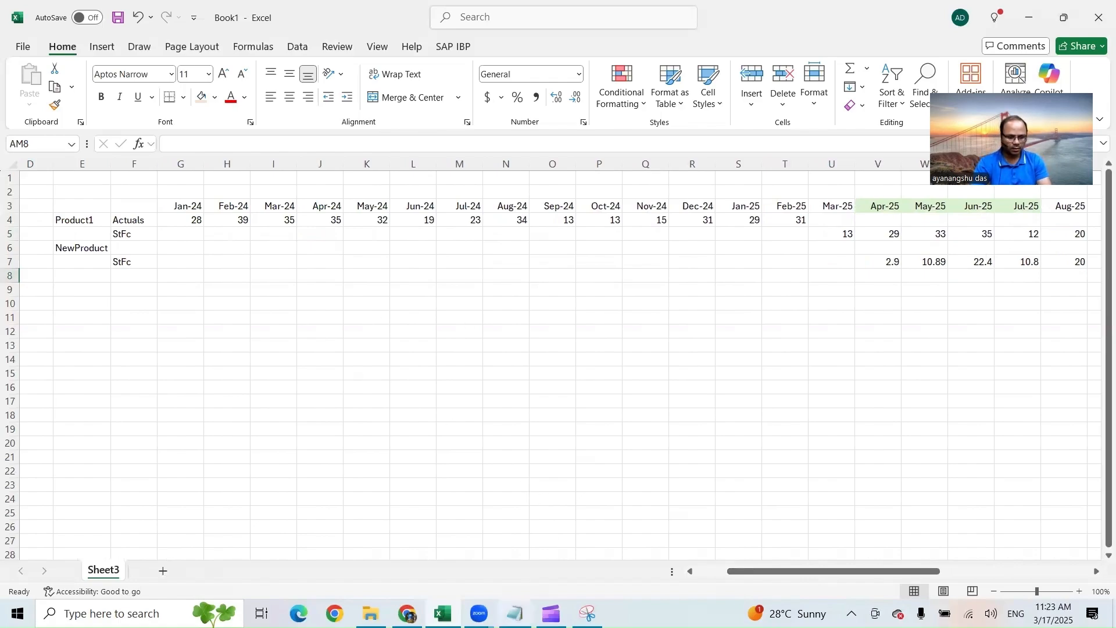
# Step: Switch to Notepad, delete all of its text and minimize the window to return to the workbook
pyautogui.hotkey('alt', 'Tab')
pyautogui.hotkey('ctrl', 'a')
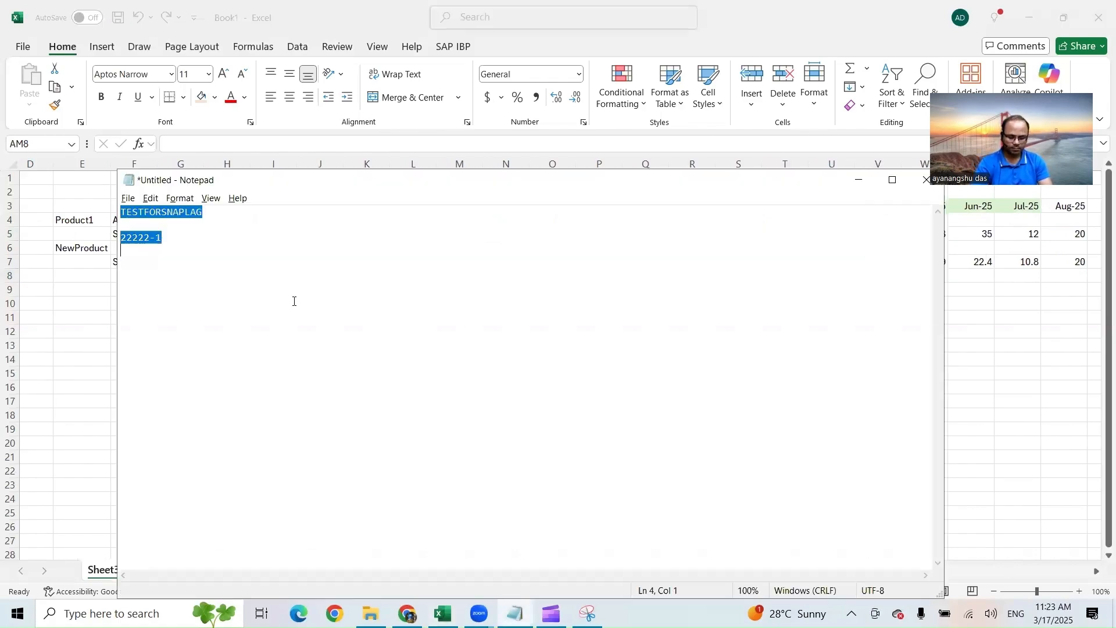
pyautogui.press('Delete')
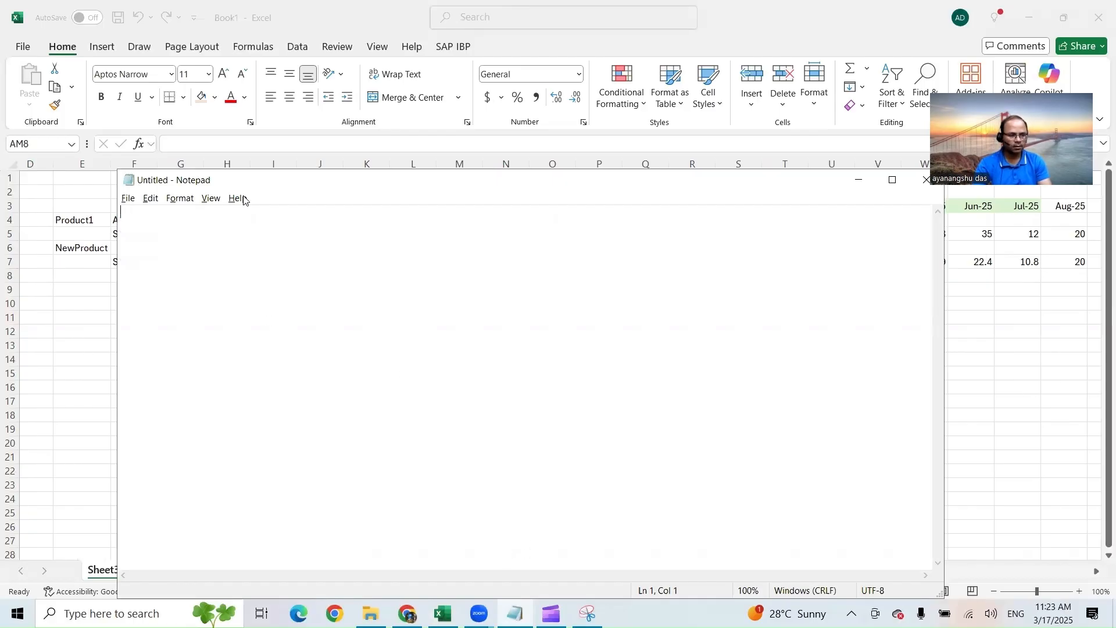
pyautogui.moveTo(253, 184); pyautogui.dragTo(341, 293)
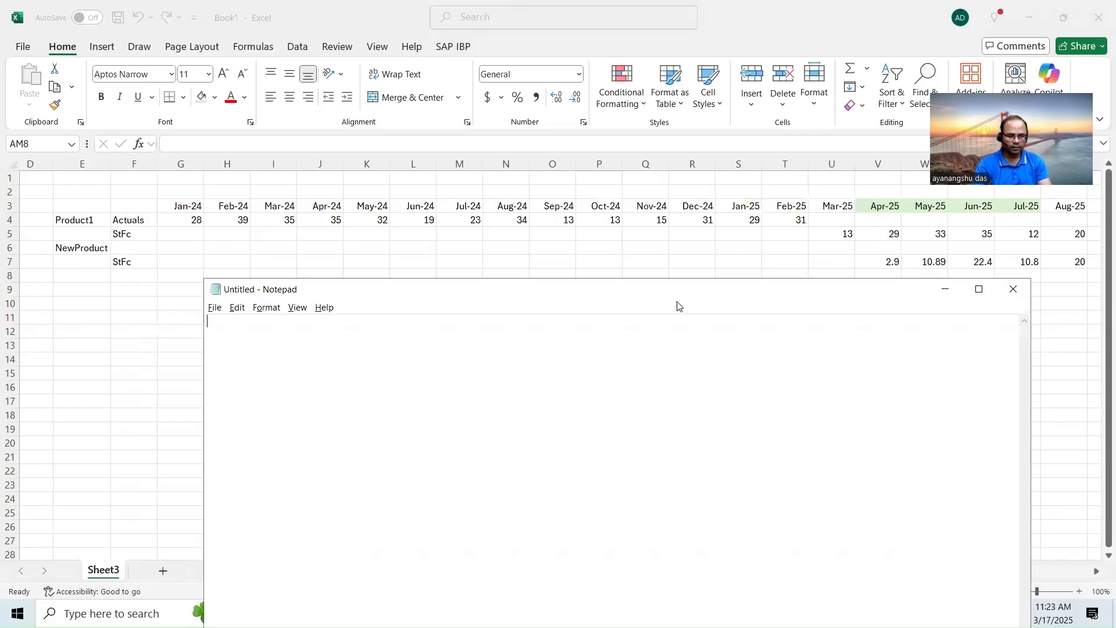
pyautogui.click(942, 290)
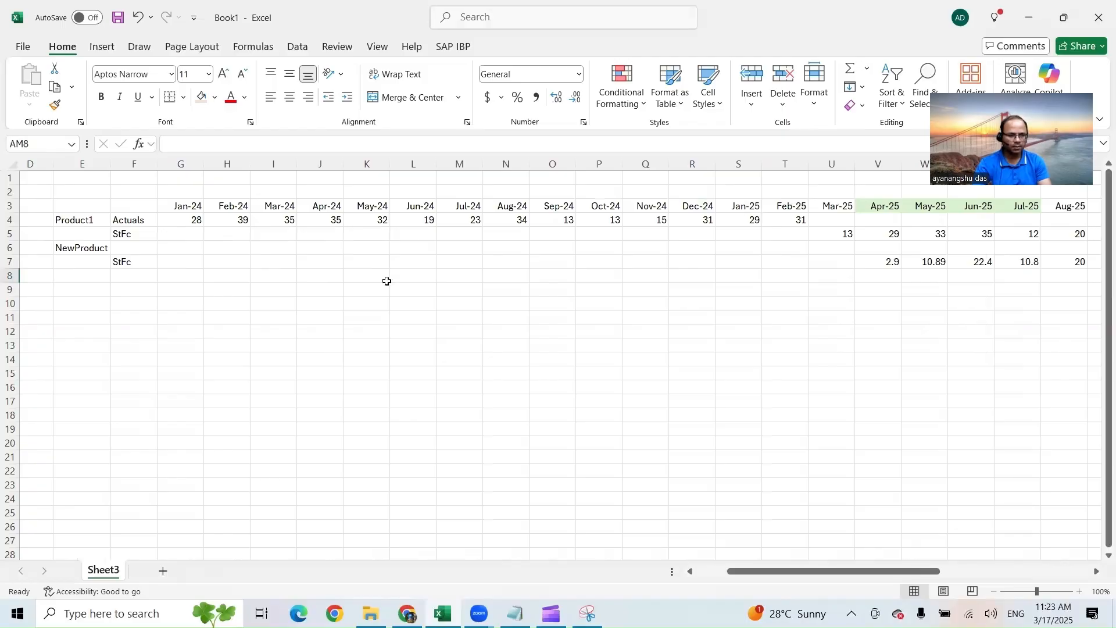
# Step: Connect the workbook to the SAP IBP planning system
pyautogui.click(457, 49)
pyautogui.click(29, 84)
pyautogui.click(712, 404)
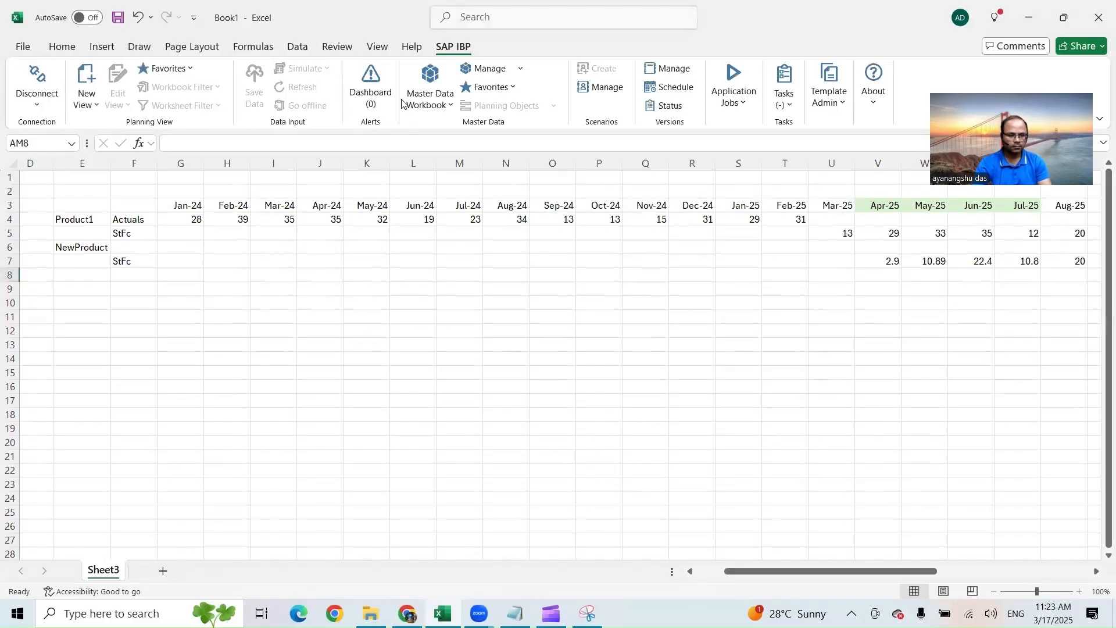
# Step: Start a new master data workbook and set its first worksheet's master data type to Product
pyautogui.click(520, 70)
pyautogui.click(437, 106)
pyautogui.click(436, 153)
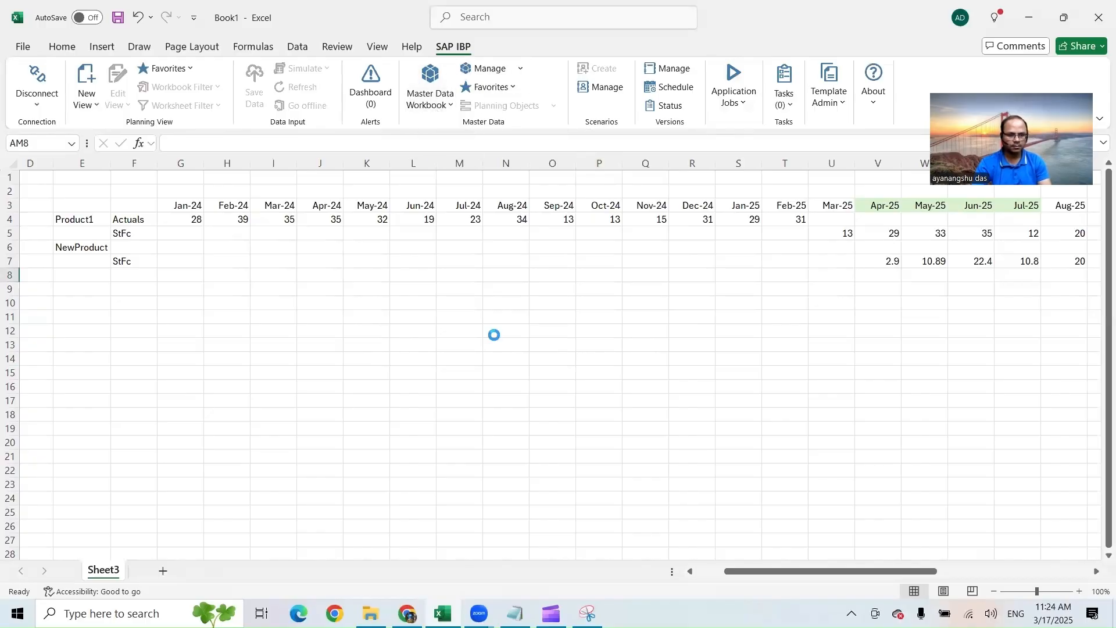
pyautogui.click(384, 110)
pyautogui.scroll(-6, 361, 268)
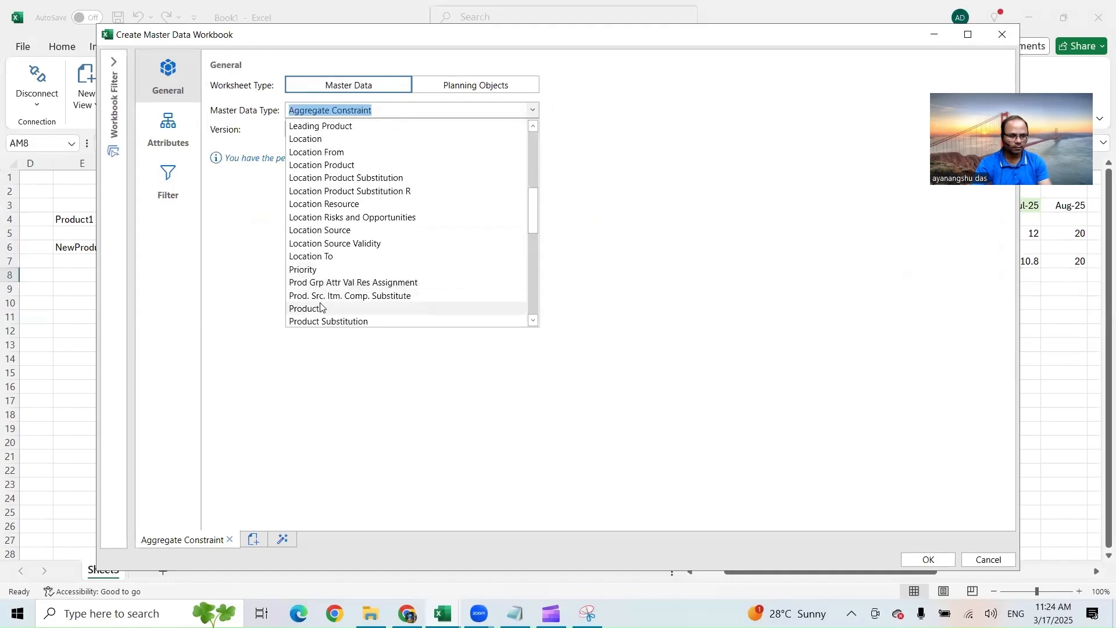
pyautogui.click(321, 308)
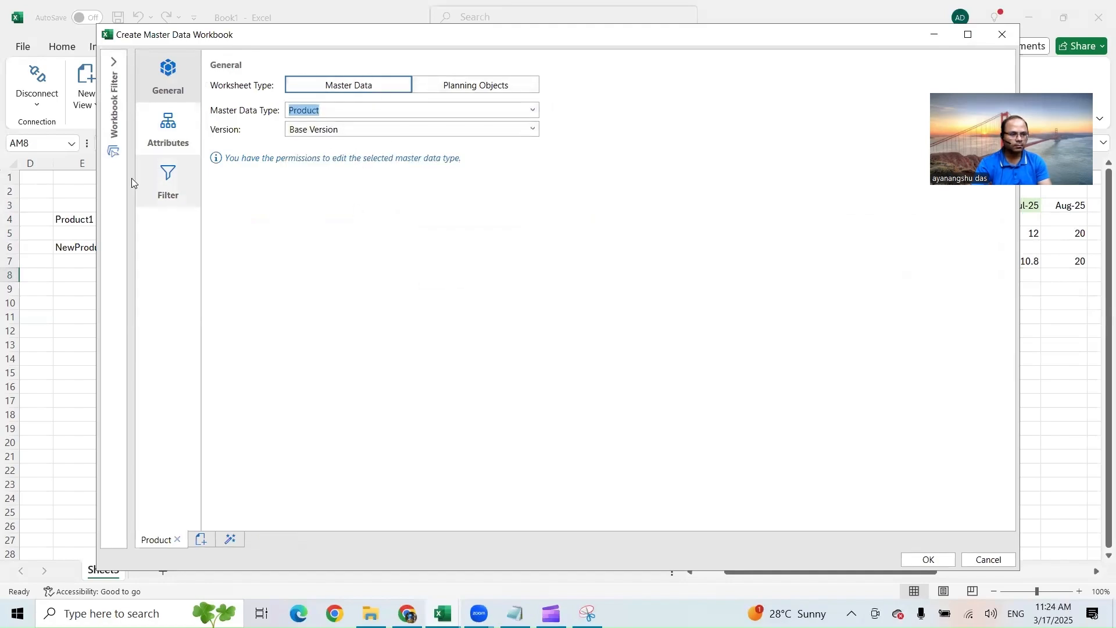
# Step: Filter the Product worksheet to Product ID equal to FG126 - FIN126 MTS-DI PD SerialNo
pyautogui.click(156, 192)
pyautogui.click(292, 152)
pyautogui.write('Product ID')
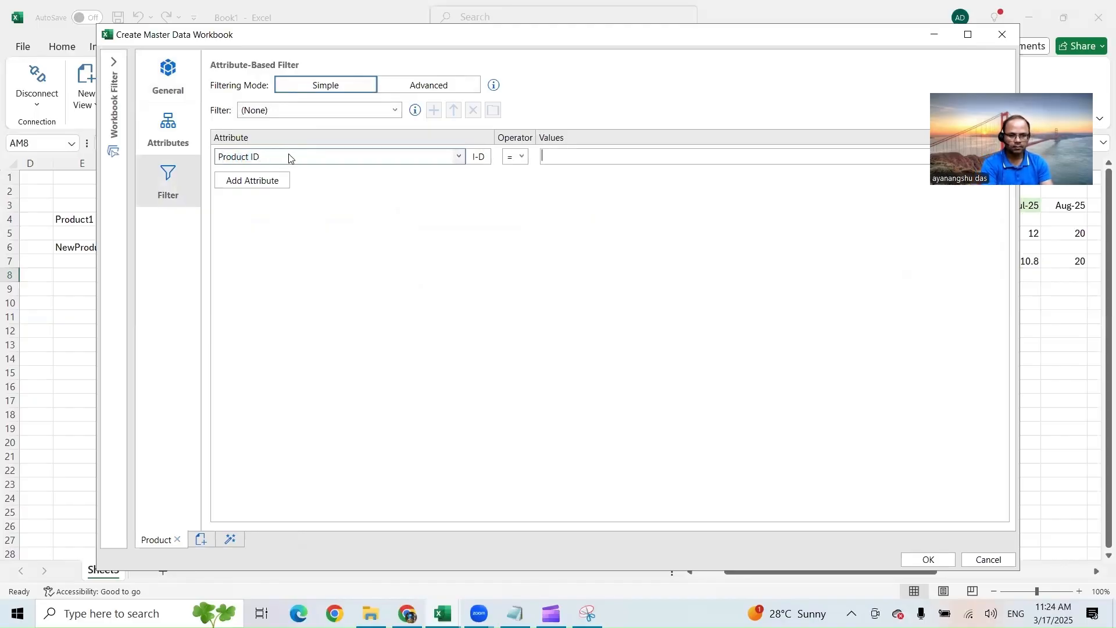
pyautogui.write('FG126 - FIN126 MTS-DI PD SerialNo')
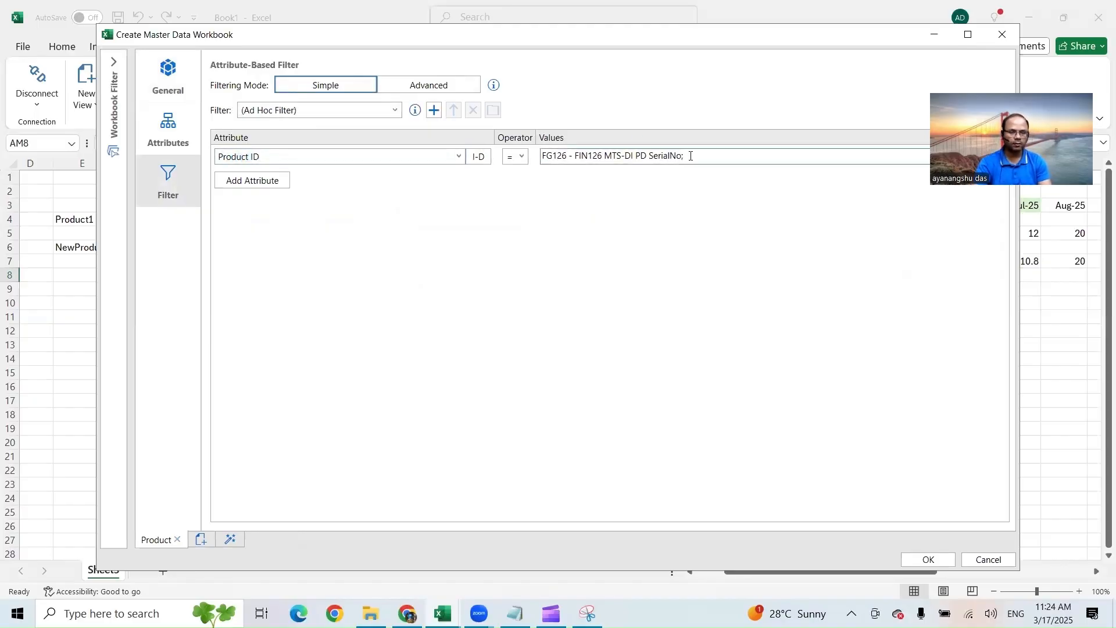
# Step: Add a second worksheet to the master data workbook with the master data type Customer
pyautogui.click(168, 82)
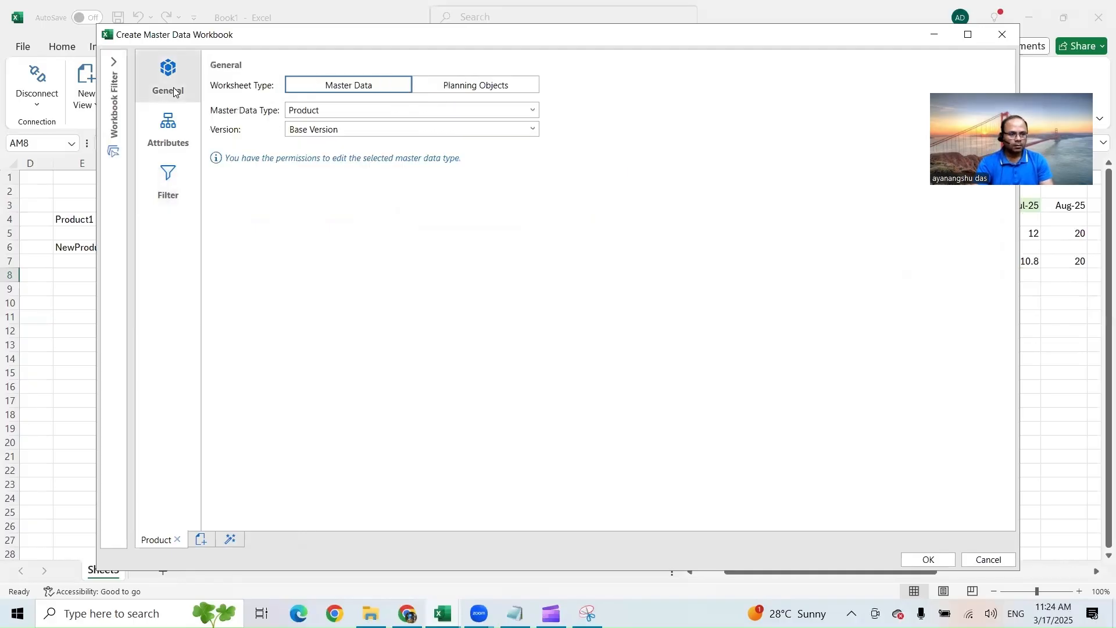
pyautogui.click(198, 542)
pyautogui.click(533, 110)
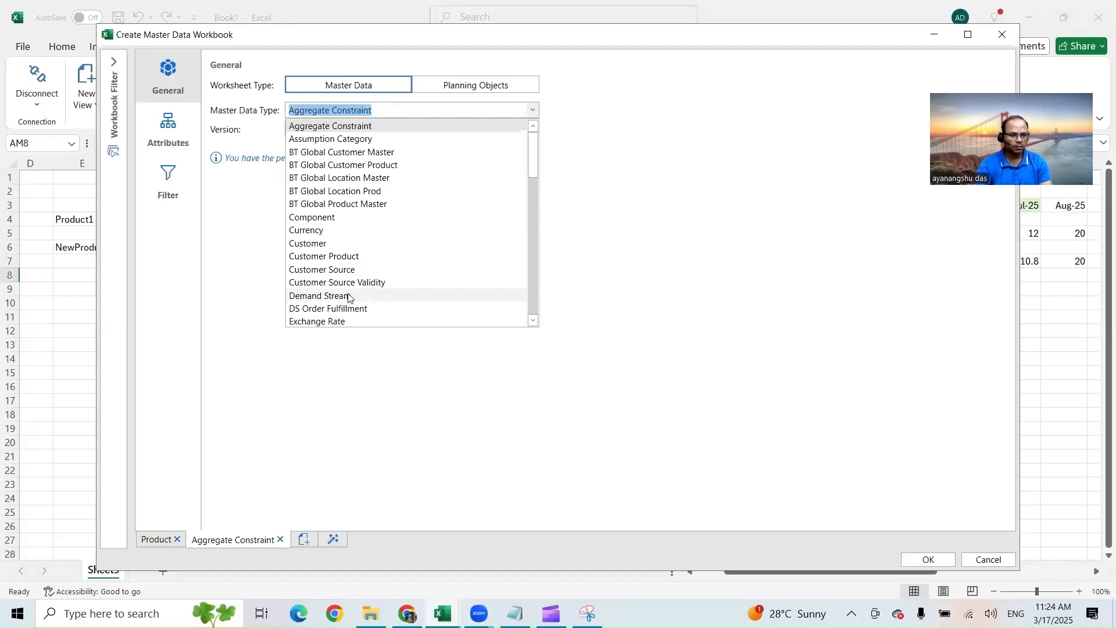
pyautogui.click(335, 244)
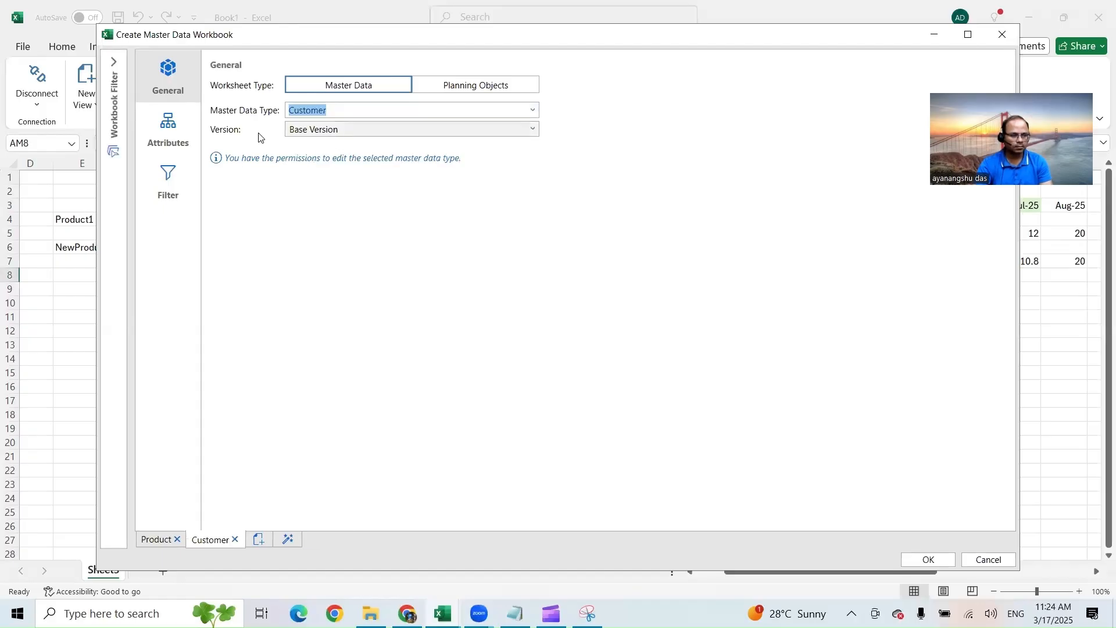
# Step: Add a third worksheet to the master data workbook with the master data type Location
pyautogui.click(259, 540)
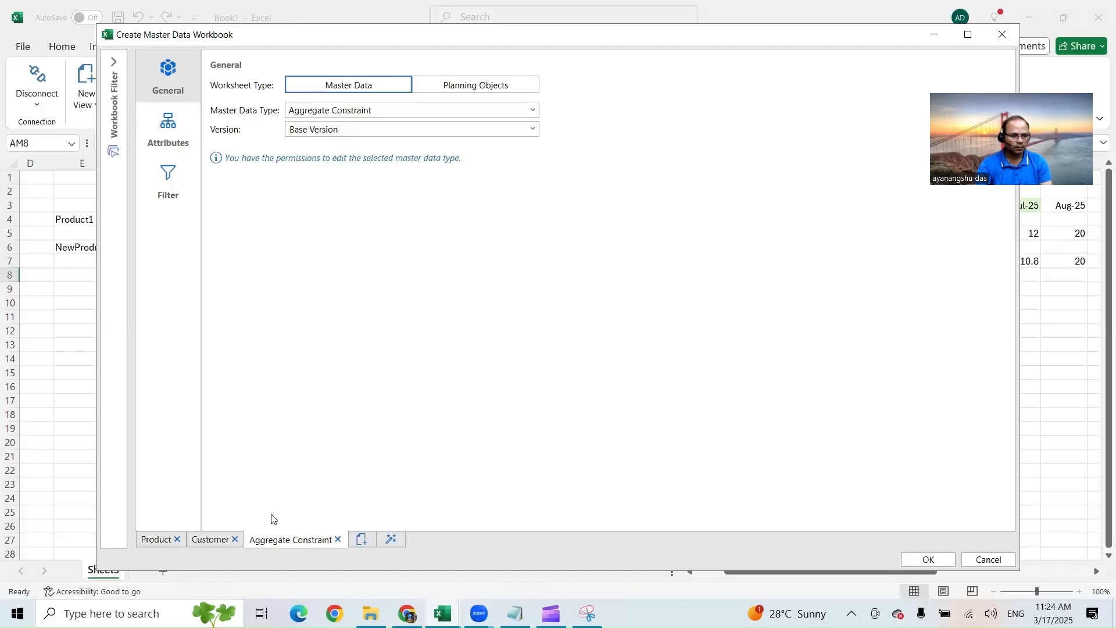
pyautogui.click(523, 110)
pyautogui.click(532, 110)
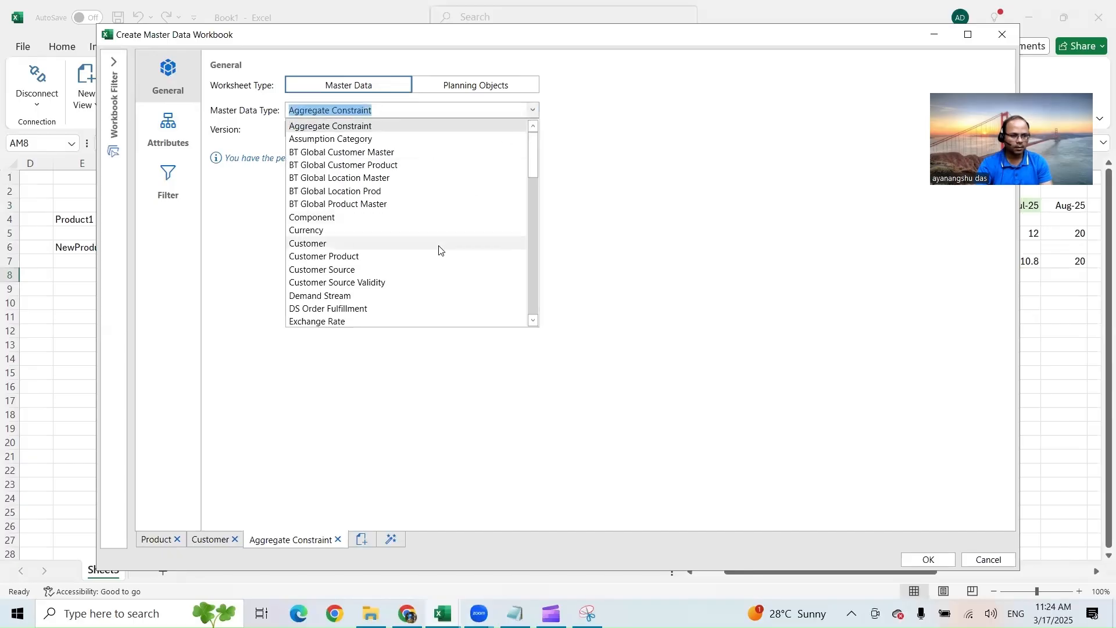
pyautogui.scroll(-4, 408, 282)
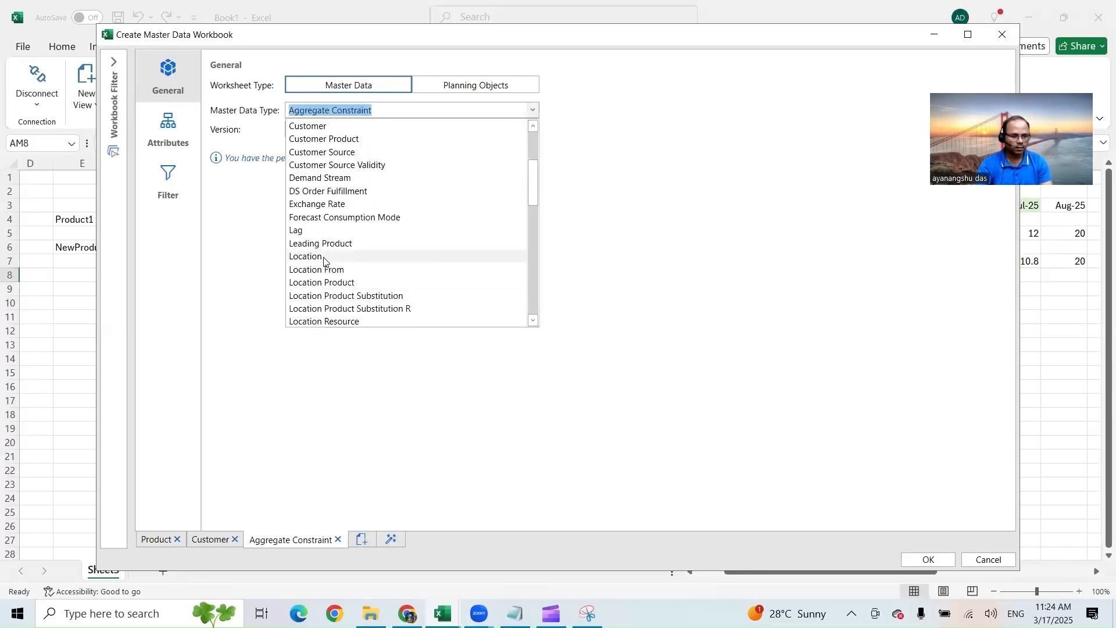
pyautogui.click(324, 256)
# Step: Add a fourth worksheet to the master data workbook with the master data type Customer Product
pyautogui.click(321, 537)
pyautogui.click(532, 110)
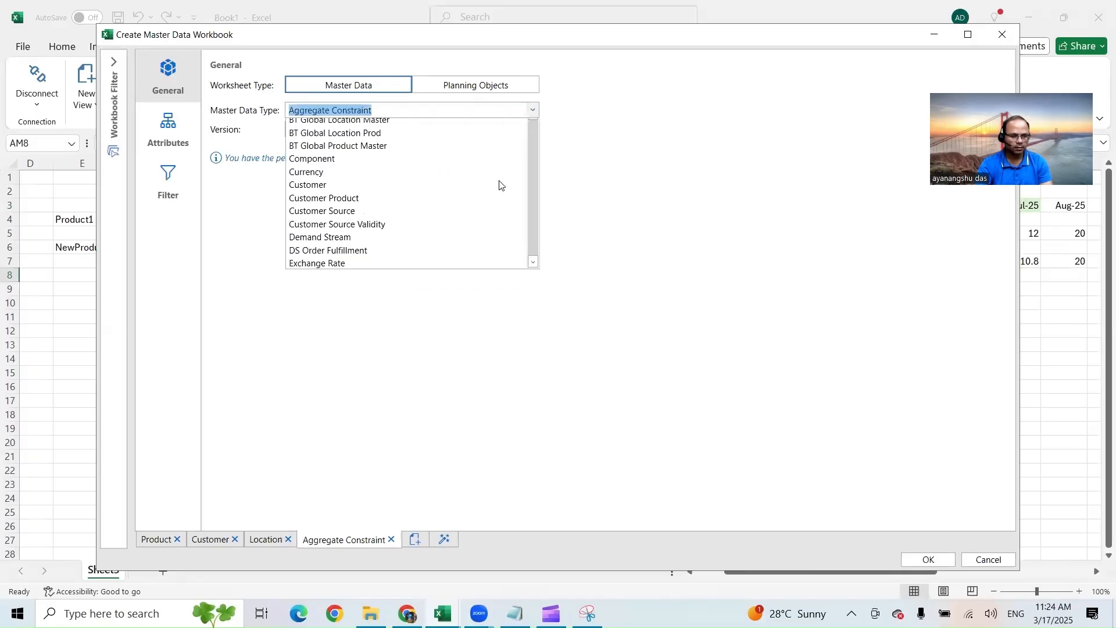
pyautogui.scroll(-4, 419, 282)
pyautogui.scroll(4, 380, 282)
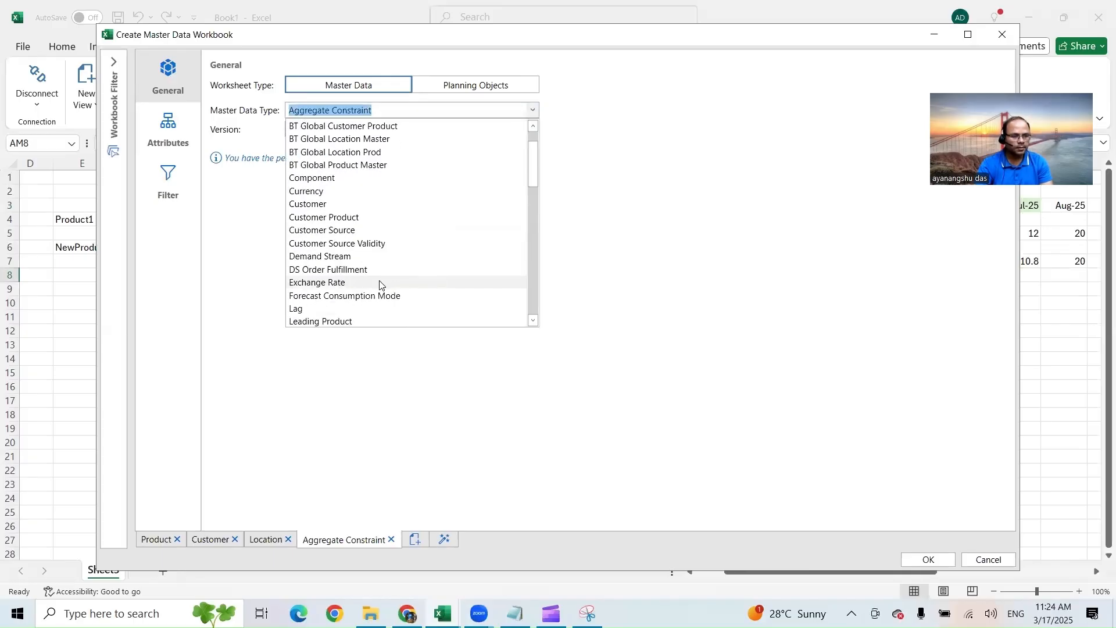
pyautogui.click(351, 256)
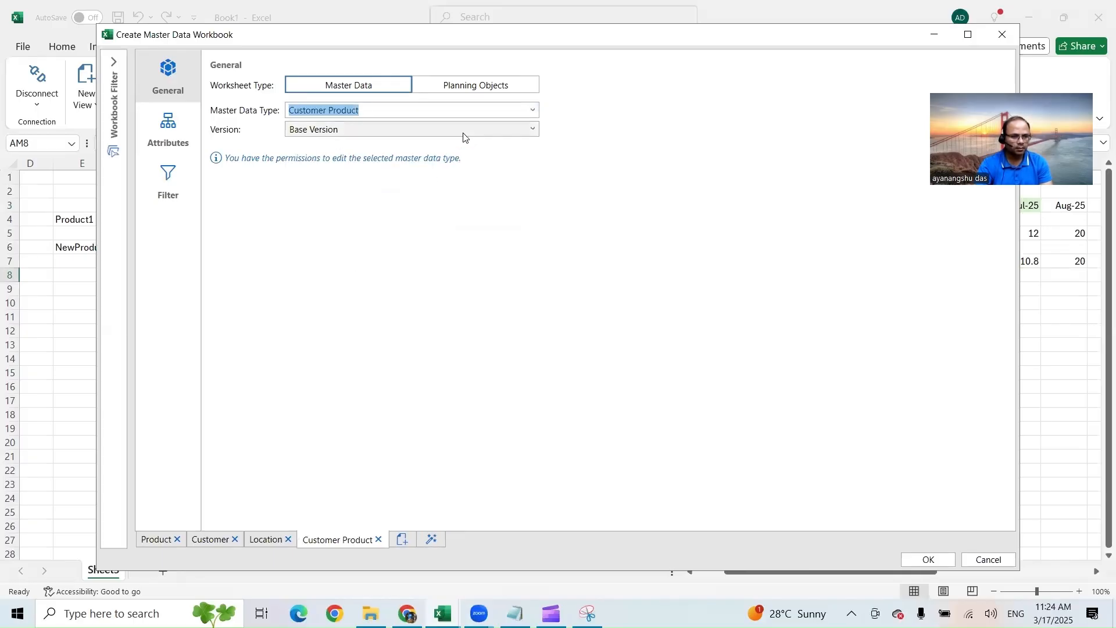
# Step: Add a fifth worksheet to the master data workbook with the master data type Location Product
pyautogui.click(406, 539)
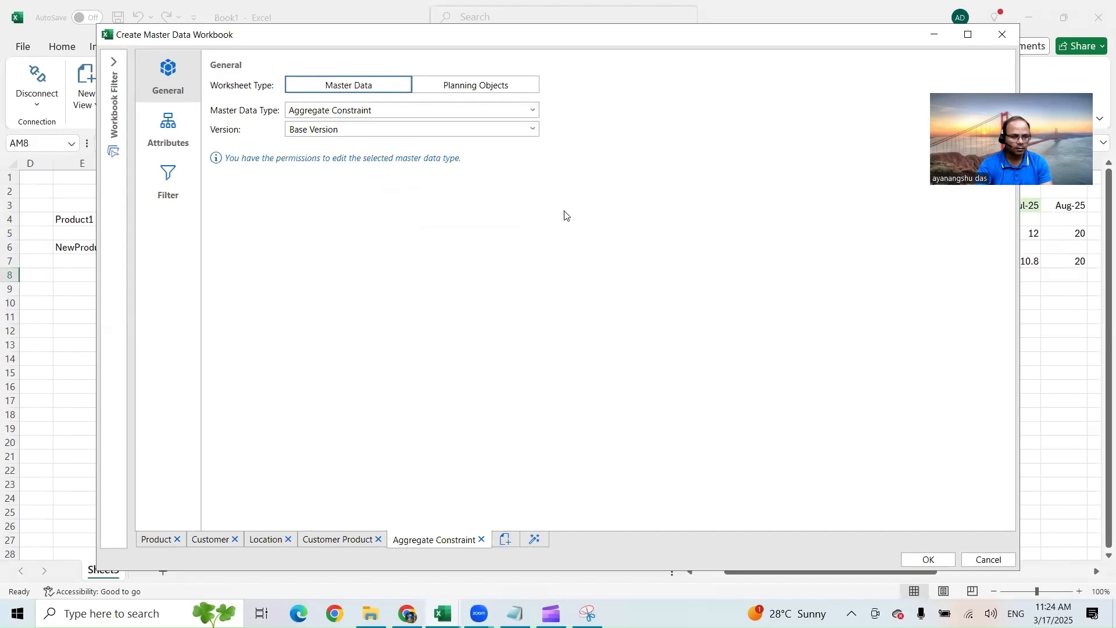
pyautogui.click(534, 110)
pyautogui.scroll(-5, 434, 256)
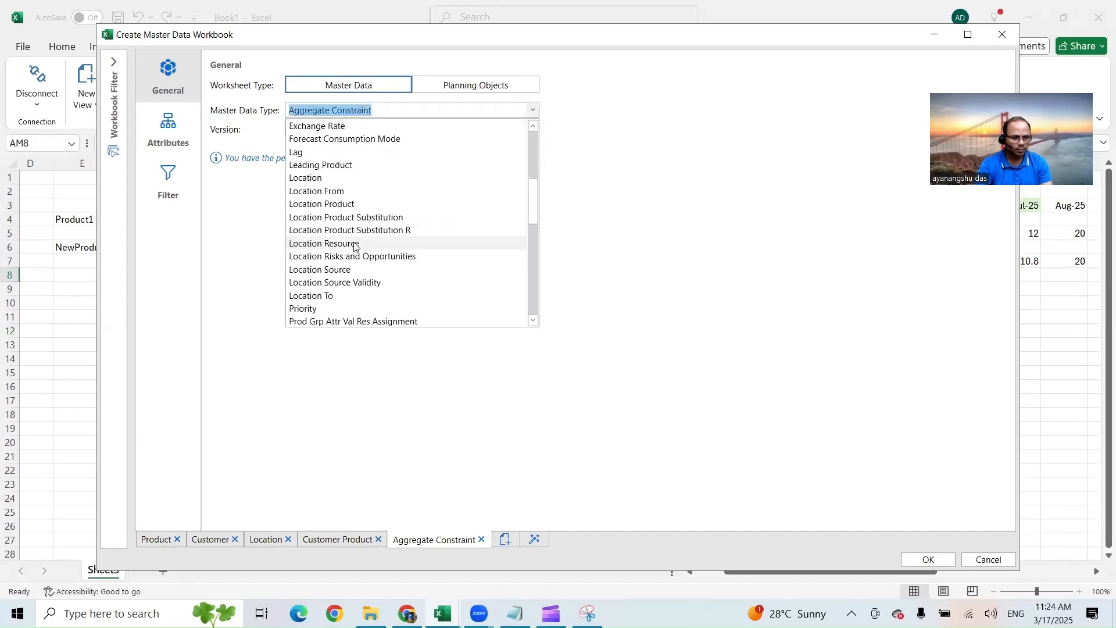
pyautogui.click(351, 205)
# Step: Add a sixth worksheet to the master data workbook with the master data type Customer Source
pyautogui.click(487, 540)
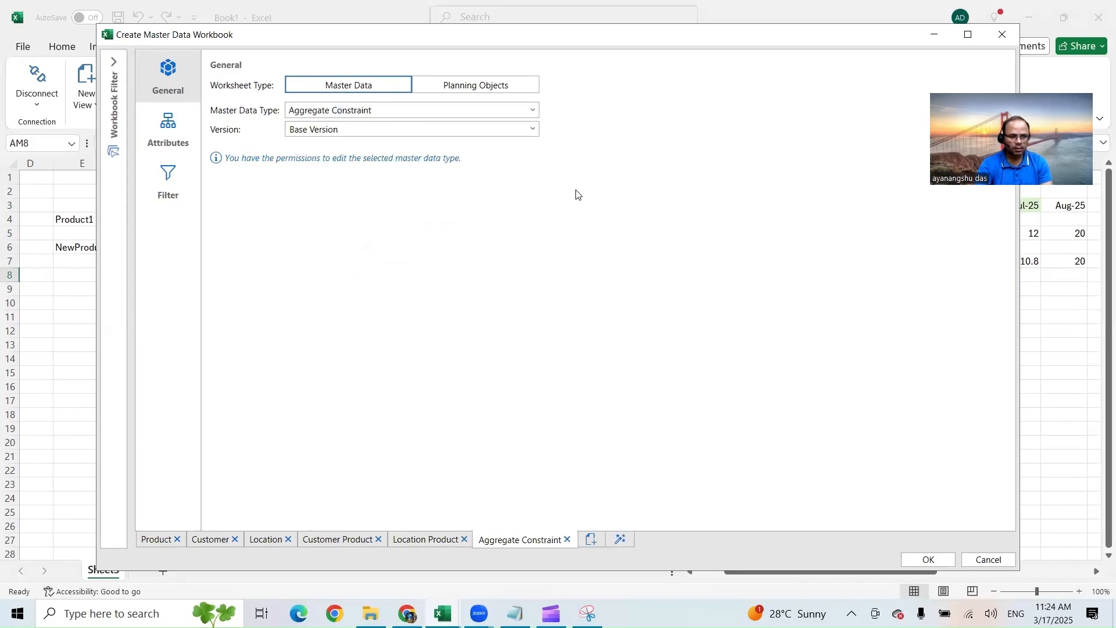
pyautogui.click(532, 111)
pyautogui.click(401, 274)
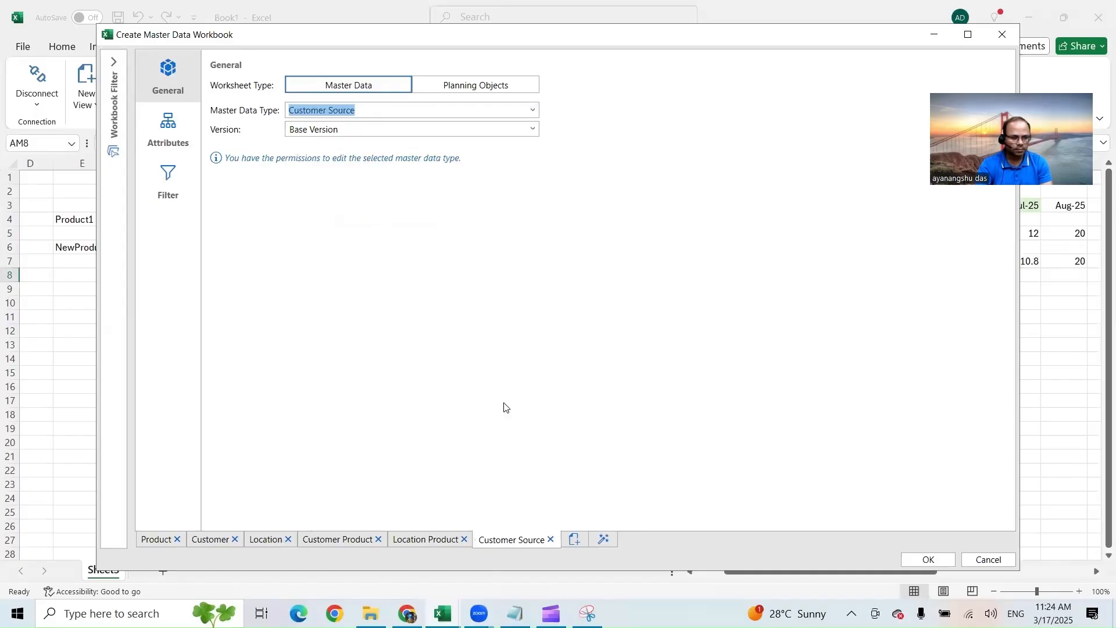
# Step: Add a seventh worksheet with the master data type UoM Conversion Factor and create the master data workbook
pyautogui.click(576, 540)
pyautogui.click(532, 110)
pyautogui.scroll(-5, 442, 284)
pyautogui.scroll(-5, 442, 284)
pyautogui.click(369, 309)
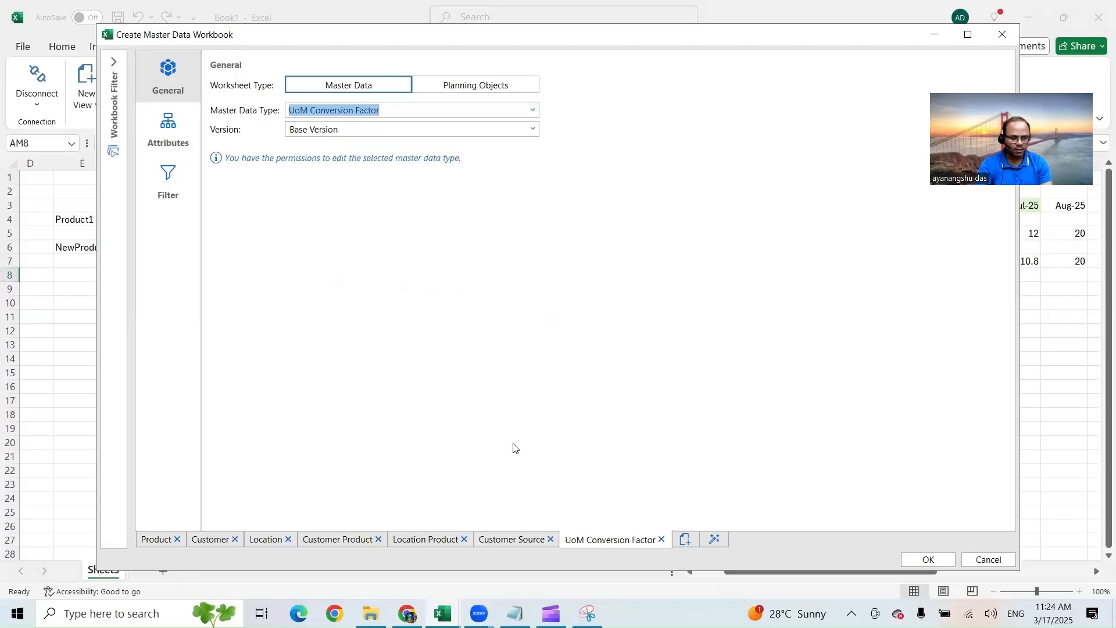
pyautogui.click(948, 560)
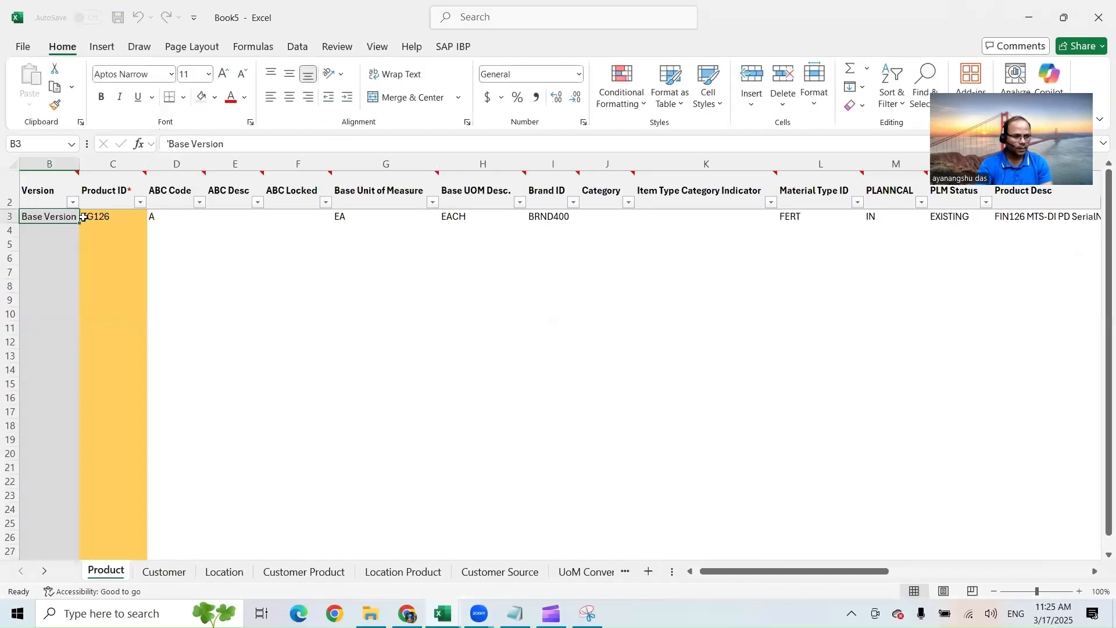
# Step: Enter new product 22211-1 below FG126 on the Product sheet with base unit of measure EA and description EACH
pyautogui.click(119, 219)
pyautogui.click(106, 236)
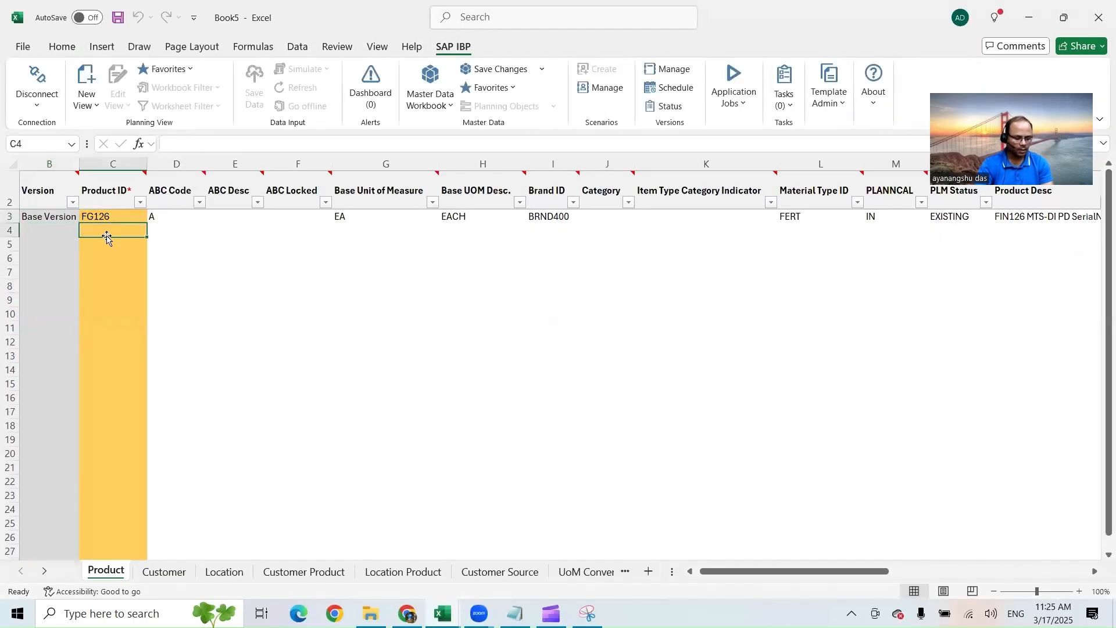
pyautogui.write('22211-1')
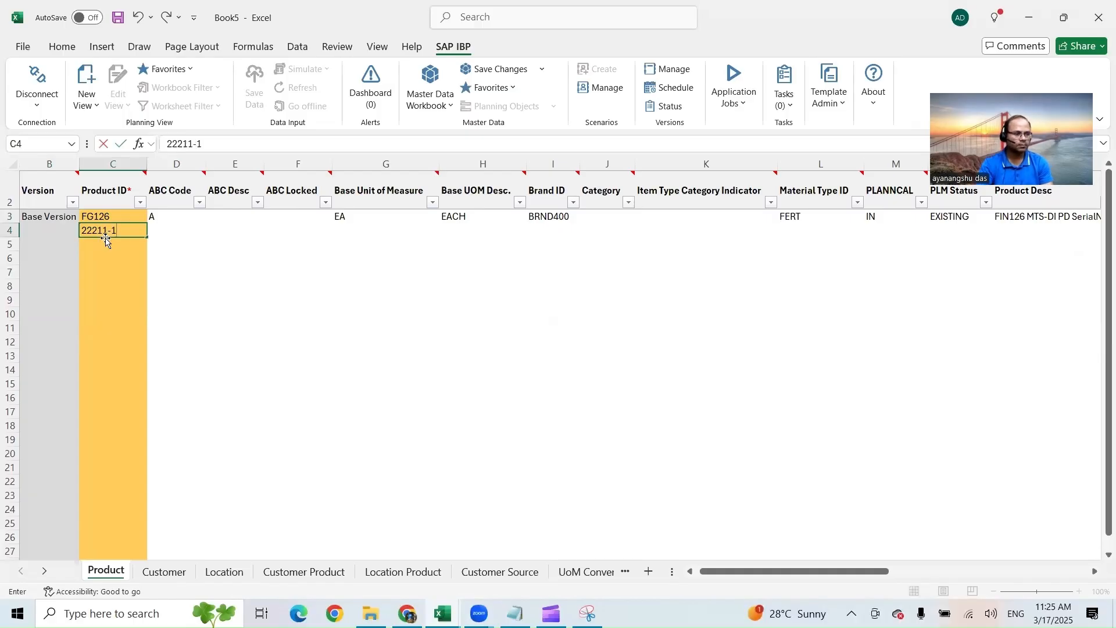
pyautogui.click(169, 235)
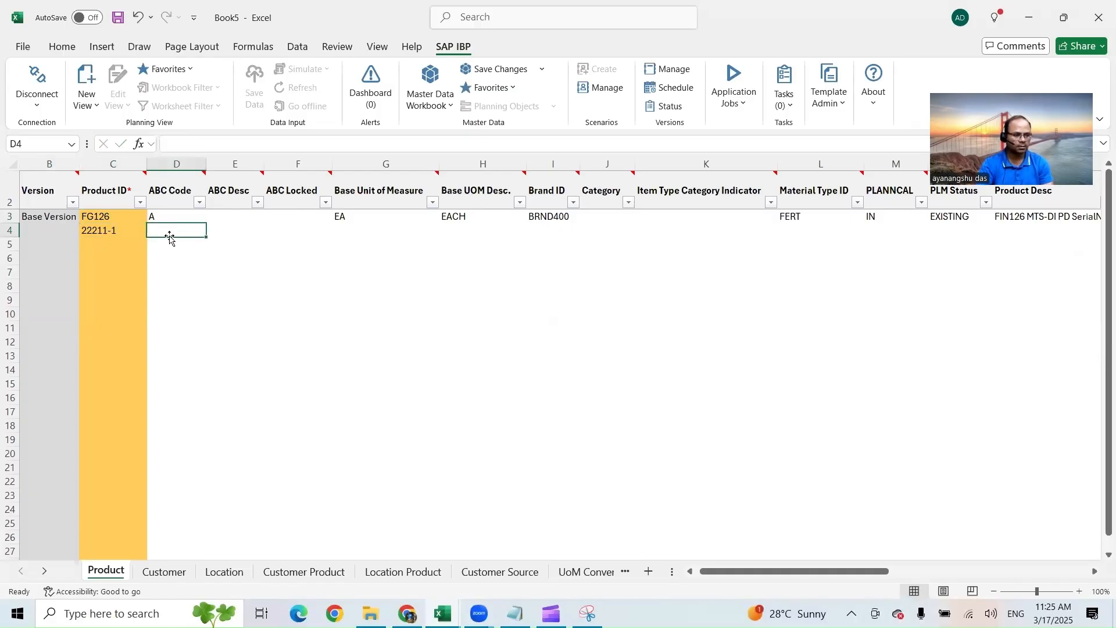
pyautogui.click(358, 230)
pyautogui.write('EA')
pyautogui.click(477, 229)
pyautogui.write('EAC')
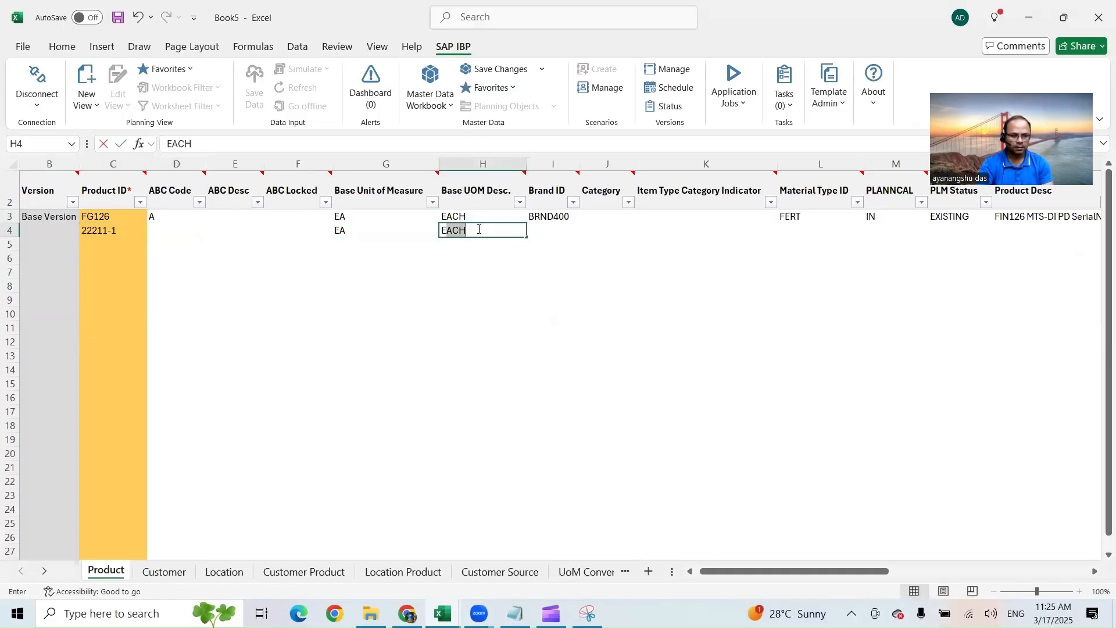
# Step: Copy FG126's Product Group value L1234 into the new product's row
pyautogui.click(556, 218)
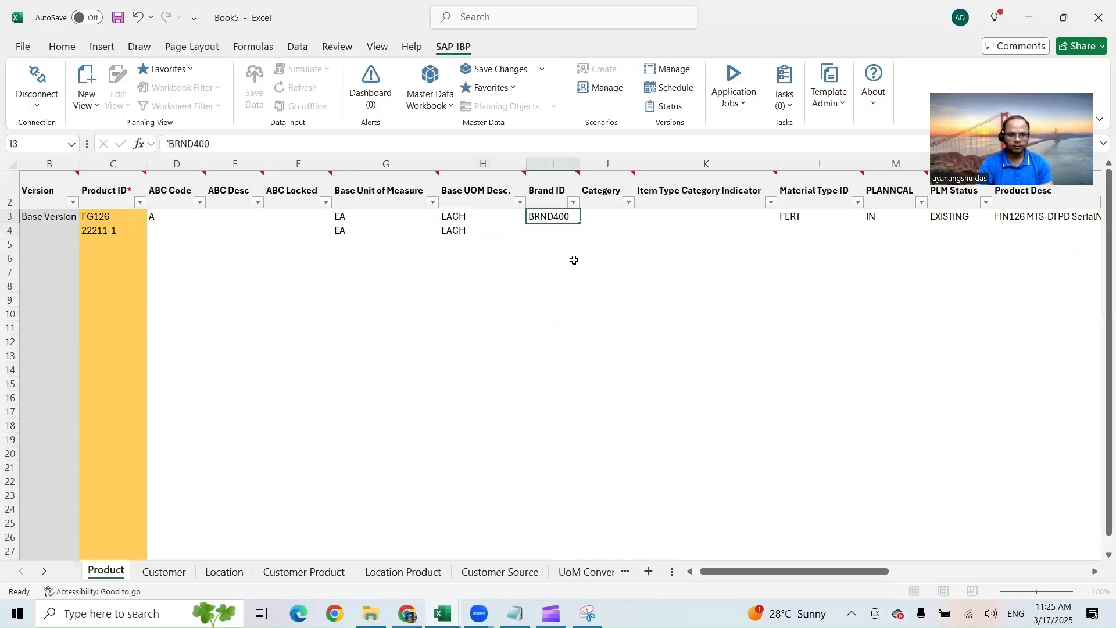
pyautogui.hscroll(3, 856, 535)
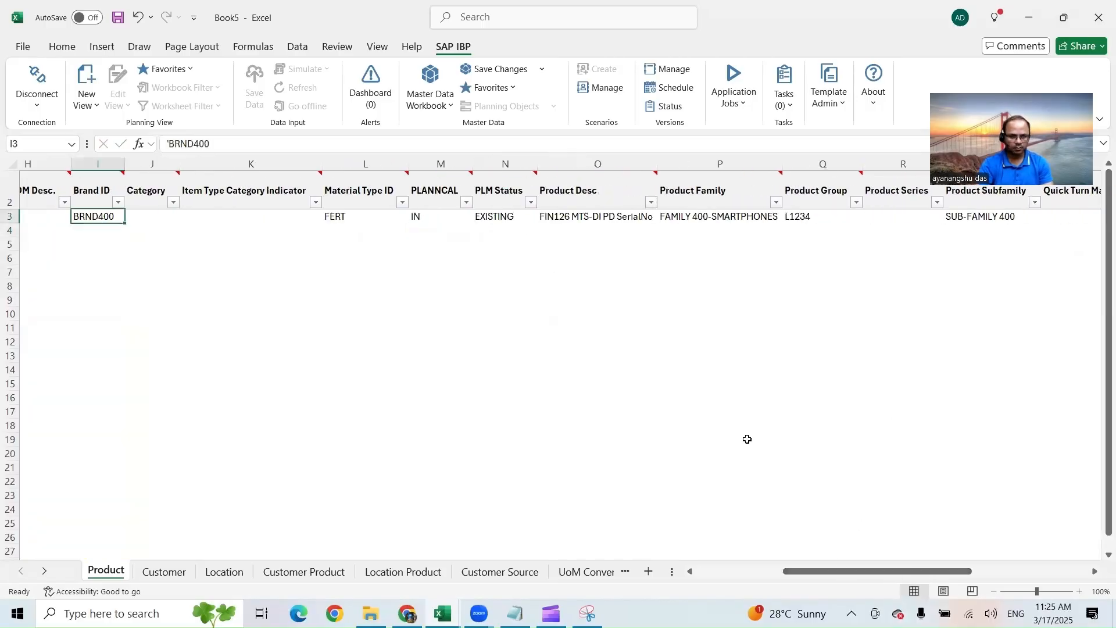
pyautogui.click(814, 219)
pyautogui.hotkey('ctrl', 'c')
pyautogui.click(826, 232)
pyautogui.hotkey('ctrl', 'v')
# Step: Review the new product's row and the data on the Customer, Location and Customer Product sheets
pyautogui.moveTo(950, 574); pyautogui.dragTo(712, 569)
pyautogui.click(112, 230)
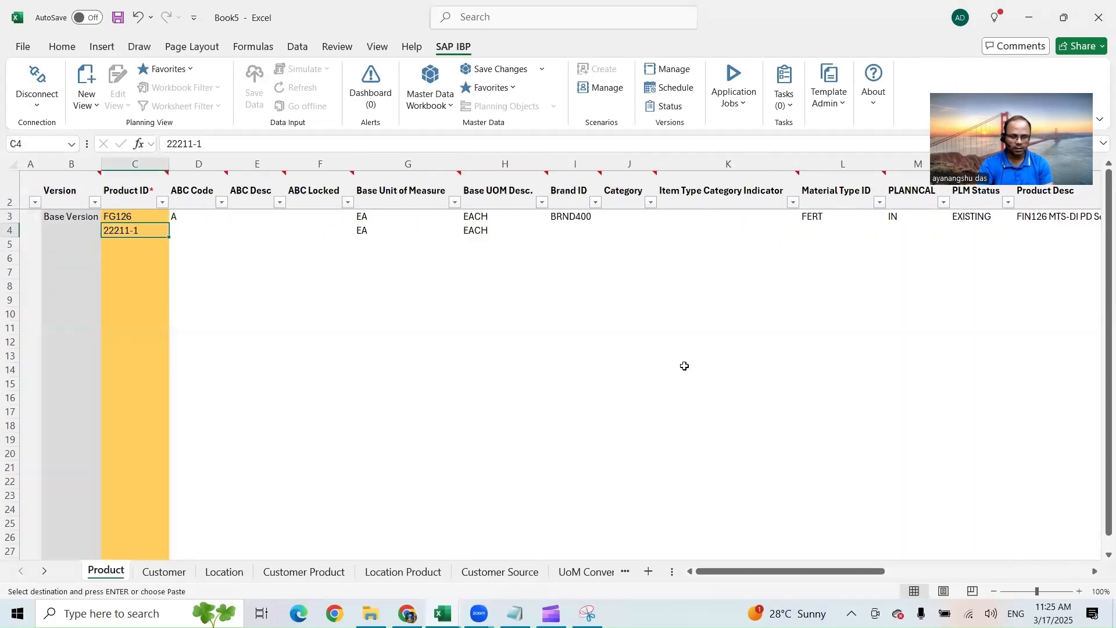
pyautogui.moveTo(370, 231); pyautogui.dragTo(471, 230)
pyautogui.click(164, 571)
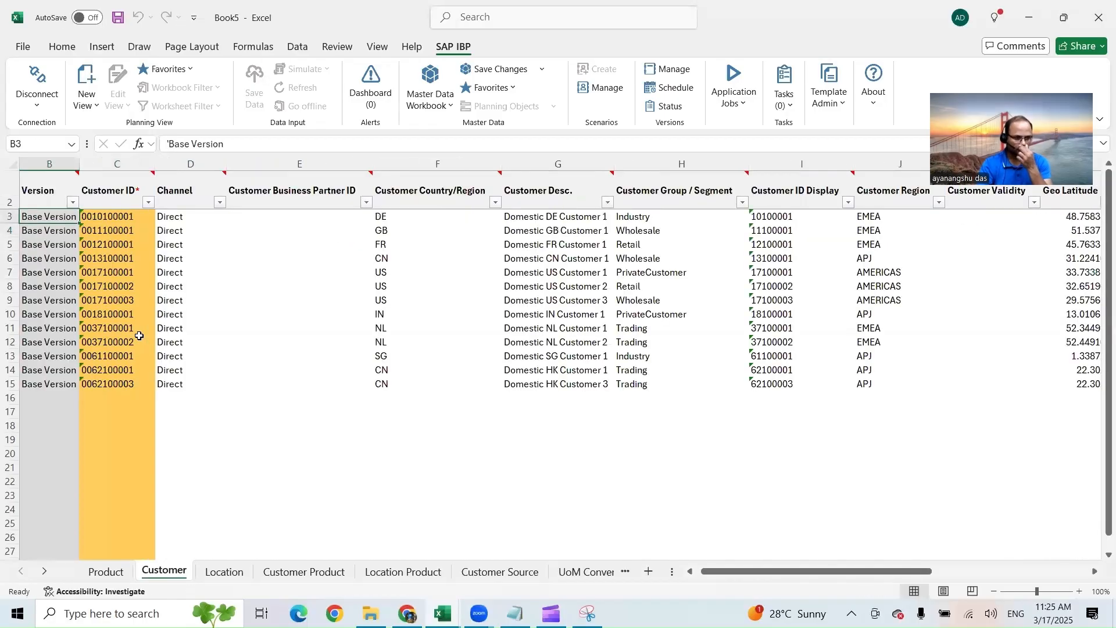
pyautogui.click(224, 572)
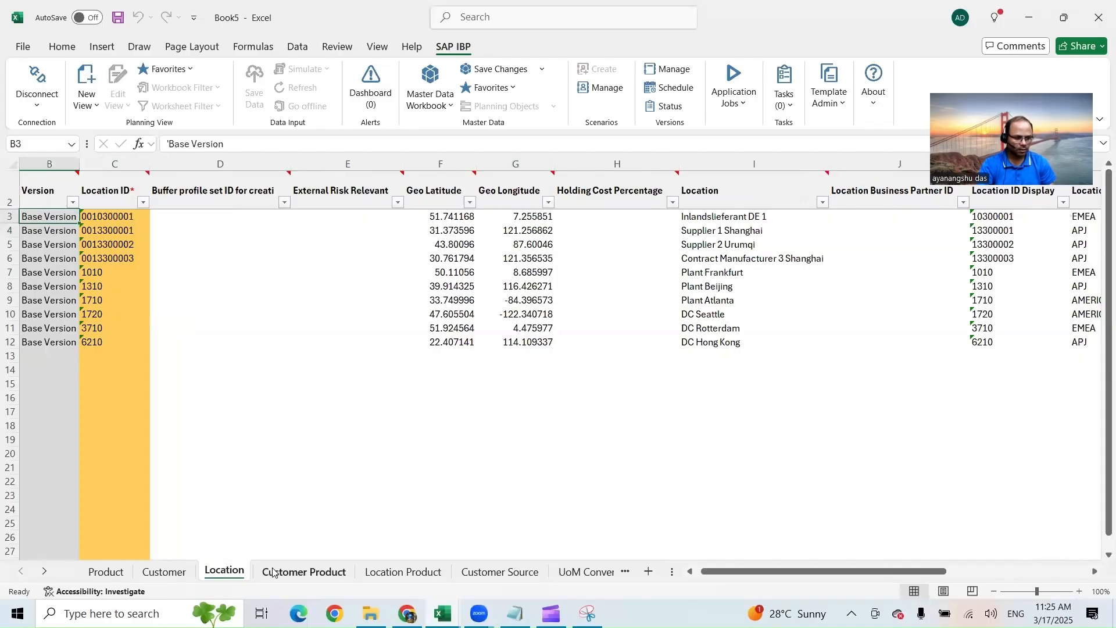
pyautogui.click(272, 573)
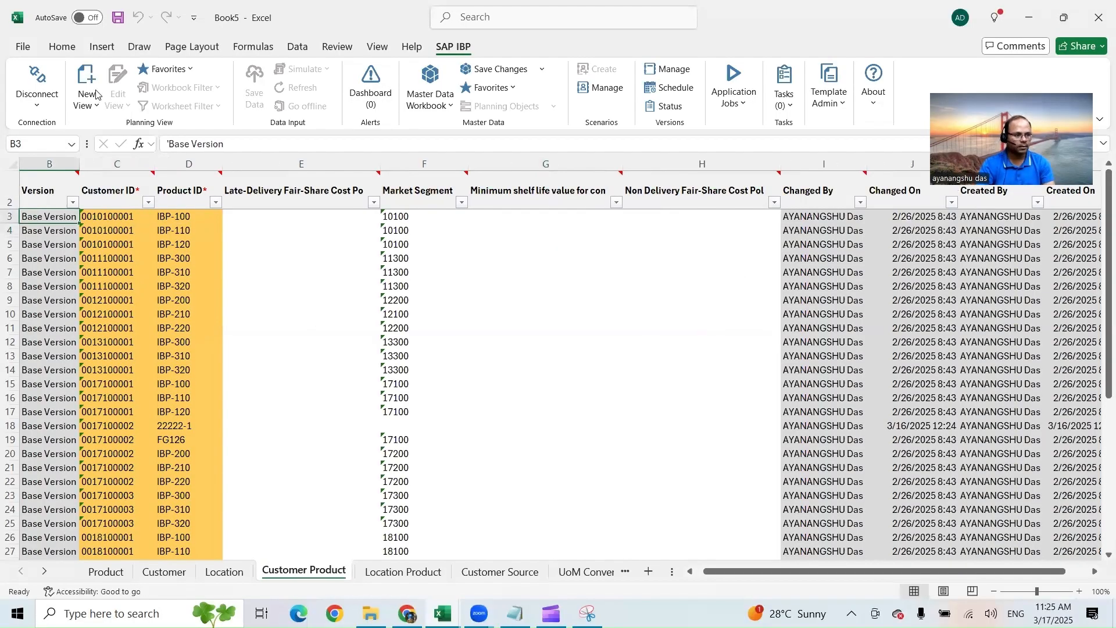
# Step: Edit the master data workbook and filter the Customer Product worksheet to Product ID equal to FG126 - FIN126 MTS-DI PD SerialNo
pyautogui.click(452, 106)
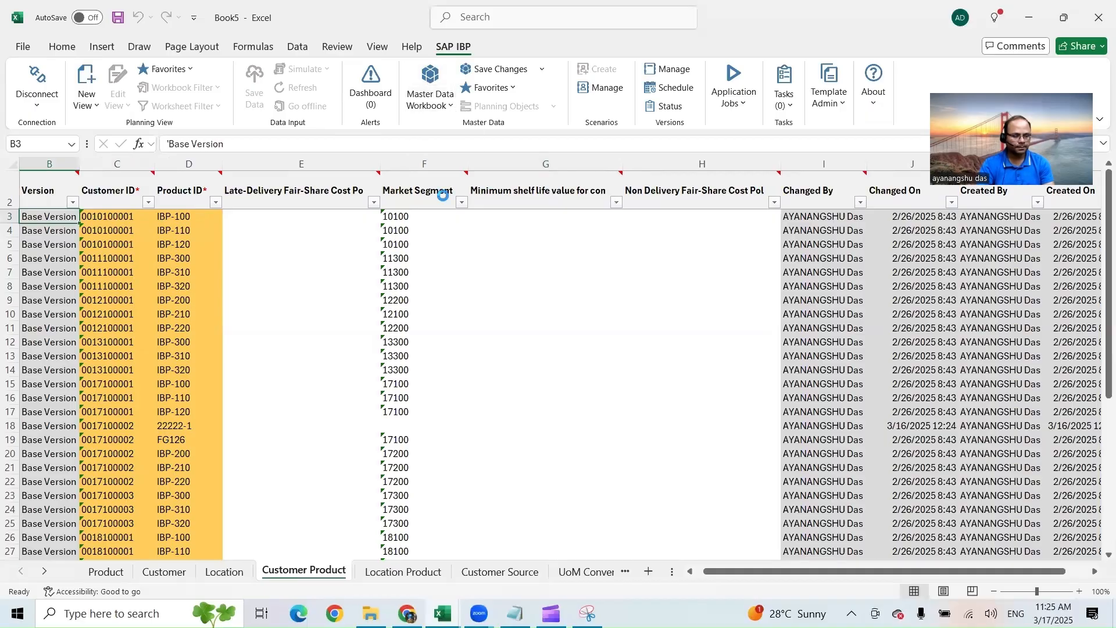
pyautogui.click(449, 129)
pyautogui.click(644, 350)
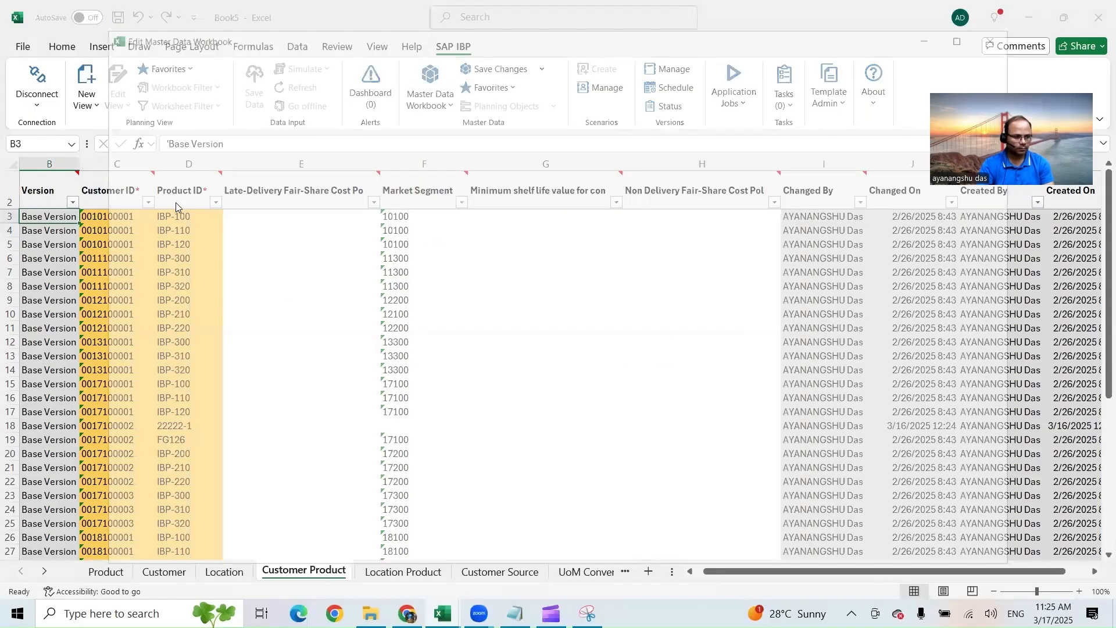
pyautogui.write('Product IDfg')
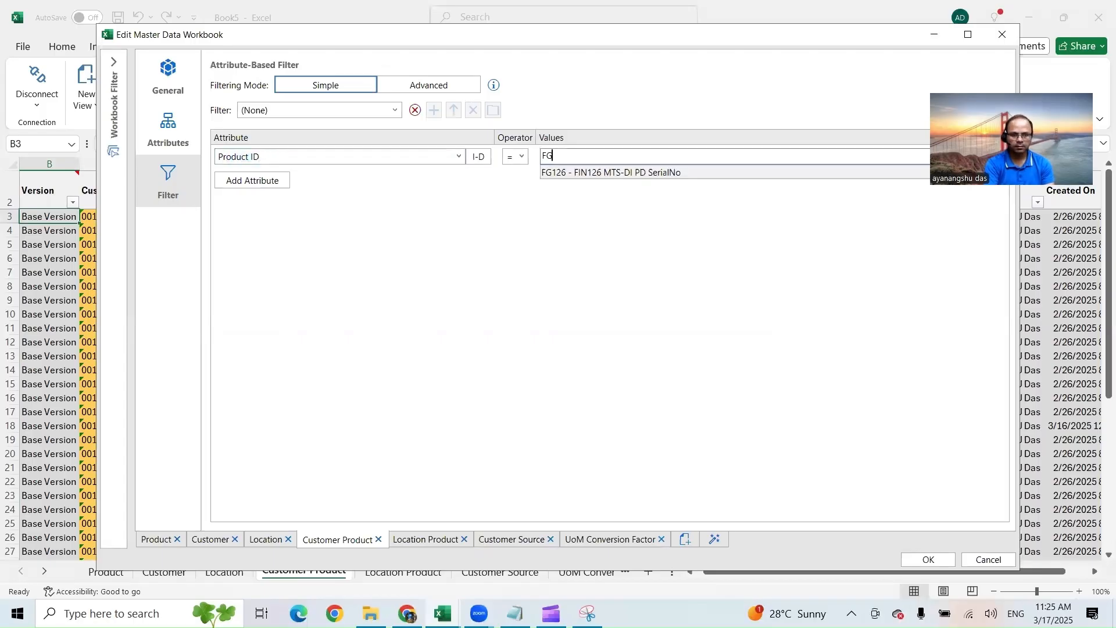
pyautogui.press('Return')
# Step: Filter the Location Product worksheet to Product ID equal to FG126 - FIN126 MTS-DI PD SerialNo
pyautogui.click(424, 539)
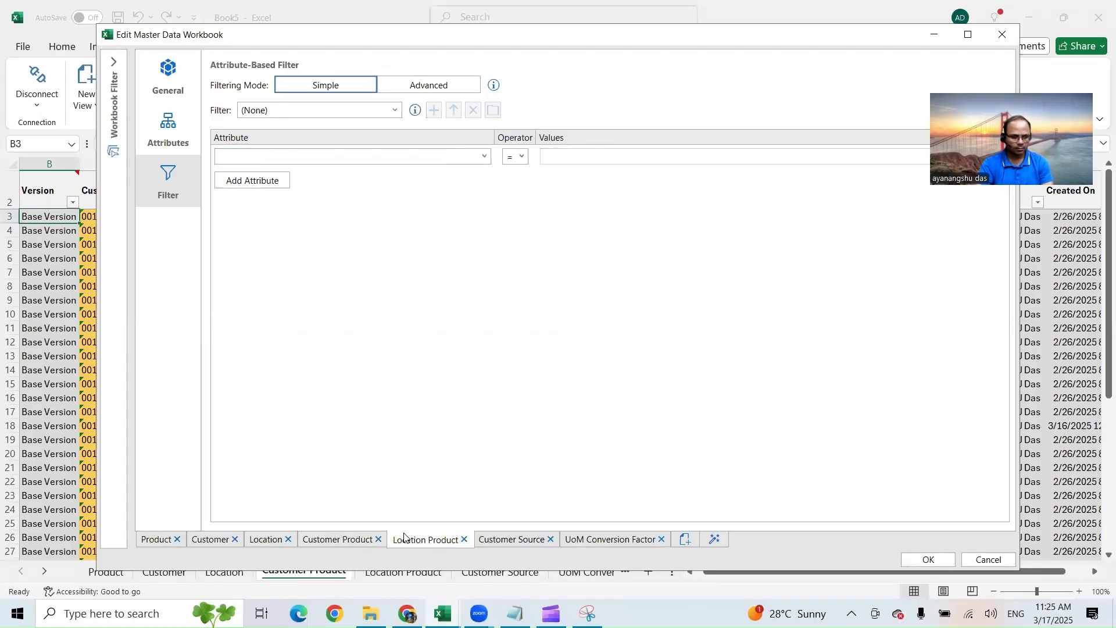
pyautogui.click(309, 156)
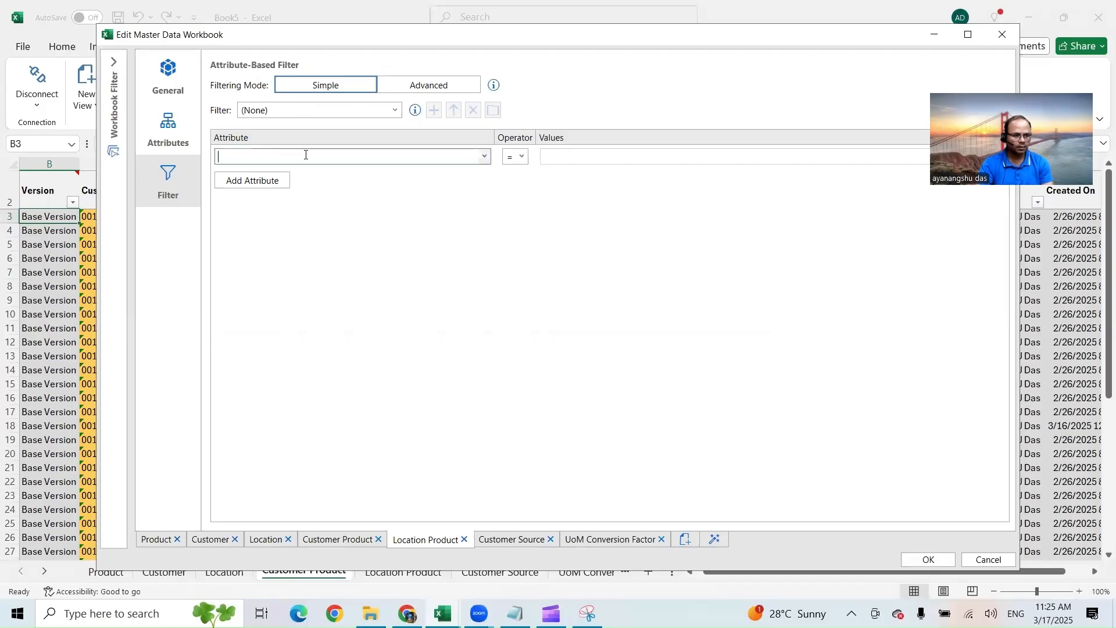
pyautogui.write('Product ID')
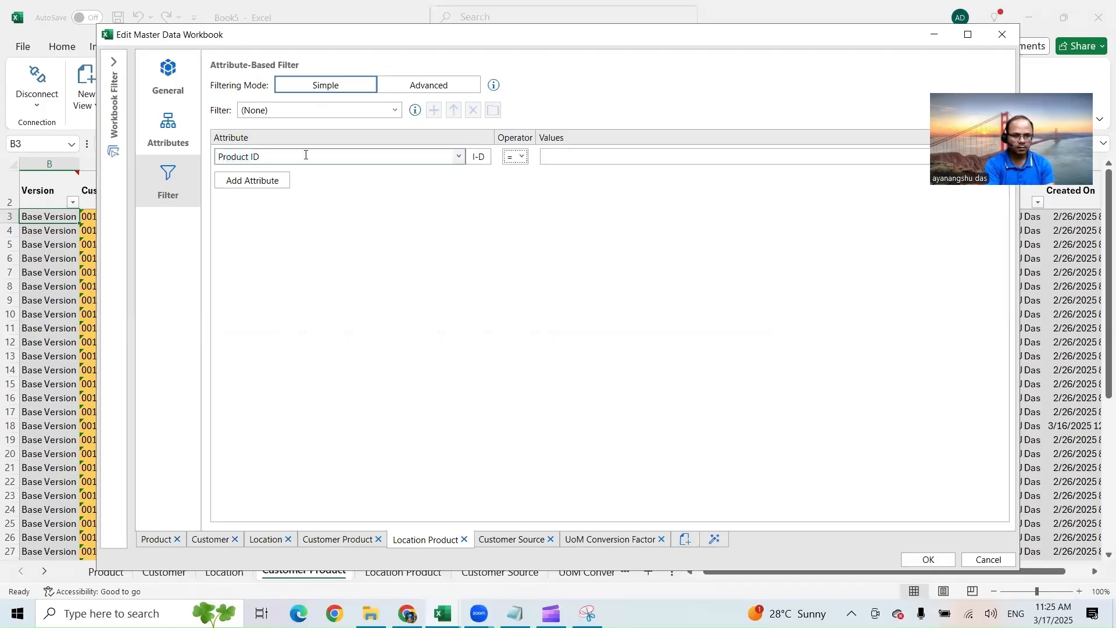
pyautogui.write('FG')
pyautogui.press('Return')
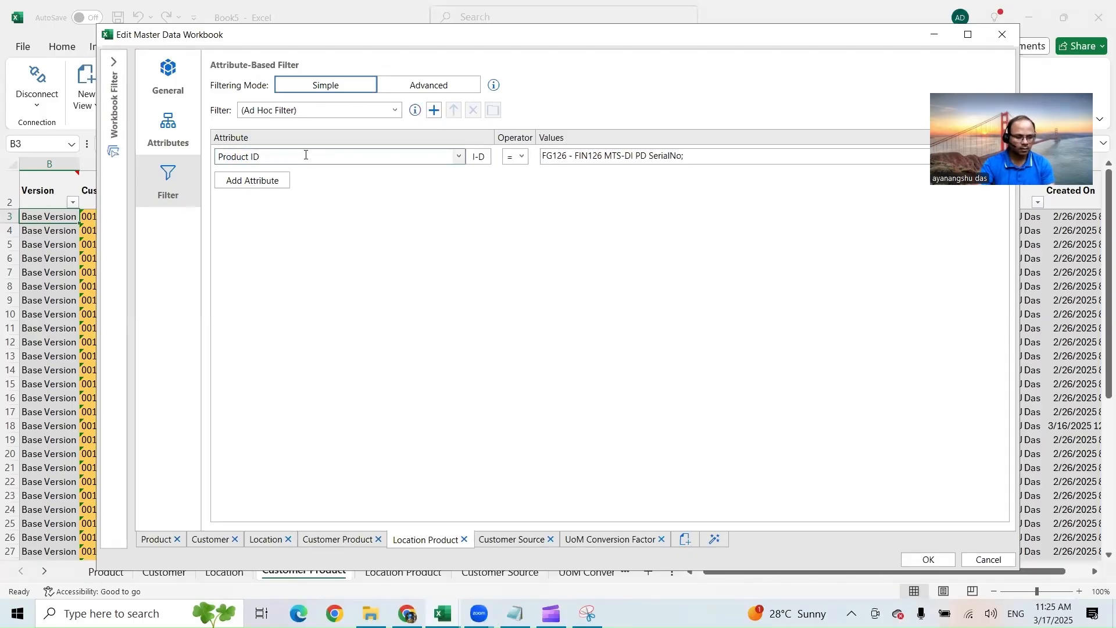
# Step: Filter the Customer Source worksheet to Product ID equal to FG126 and apply the workbook changes
pyautogui.click(516, 538)
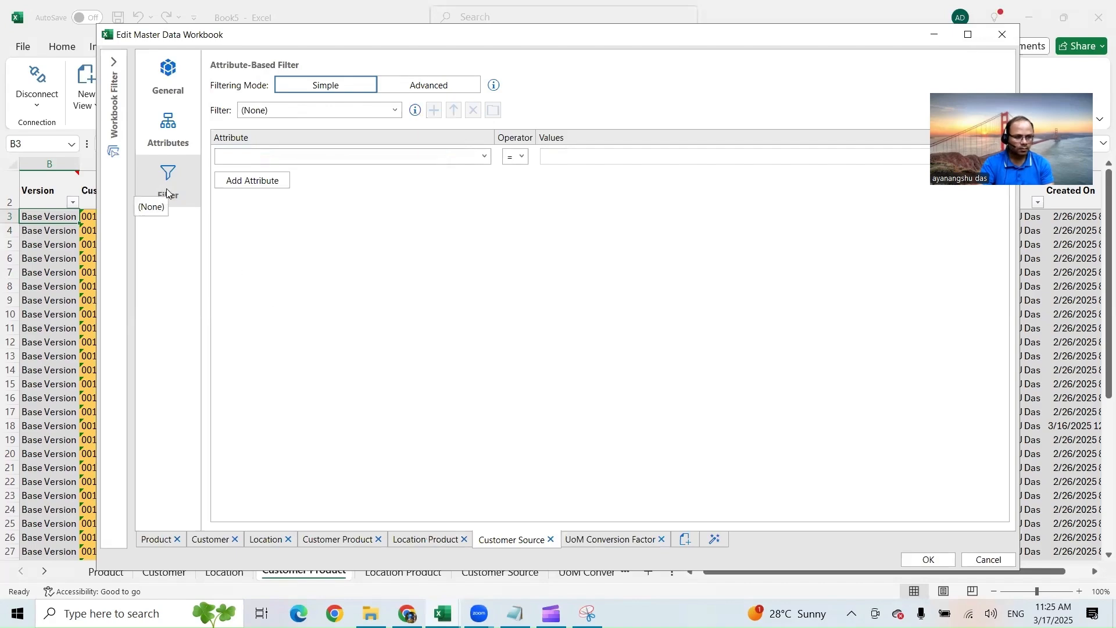
pyautogui.click(415, 154)
pyautogui.write('Product ID')
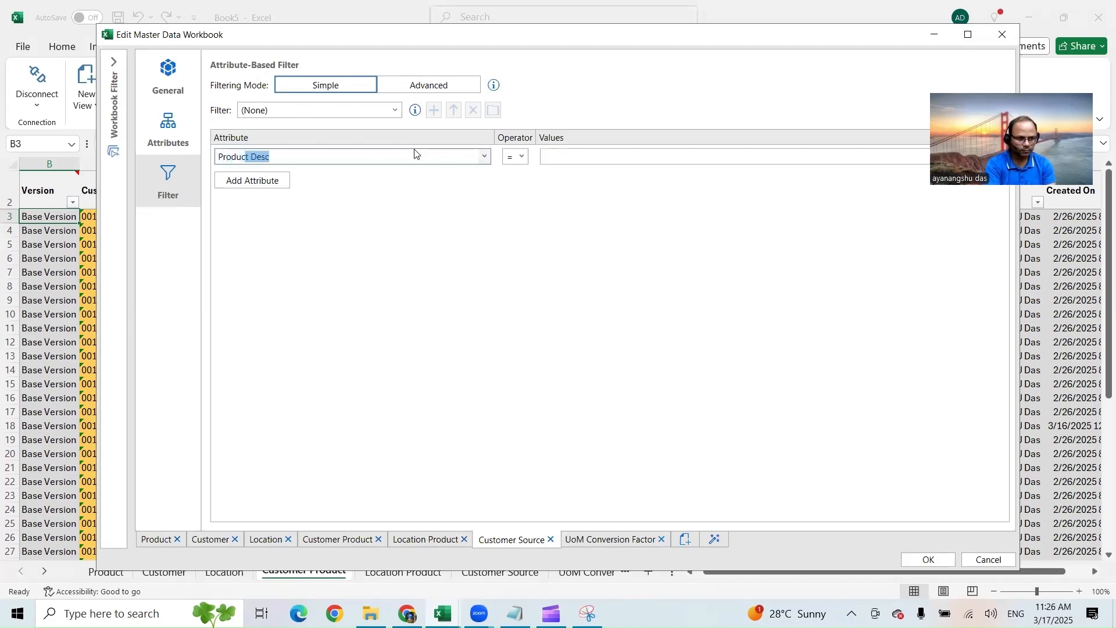
pyautogui.write('FG')
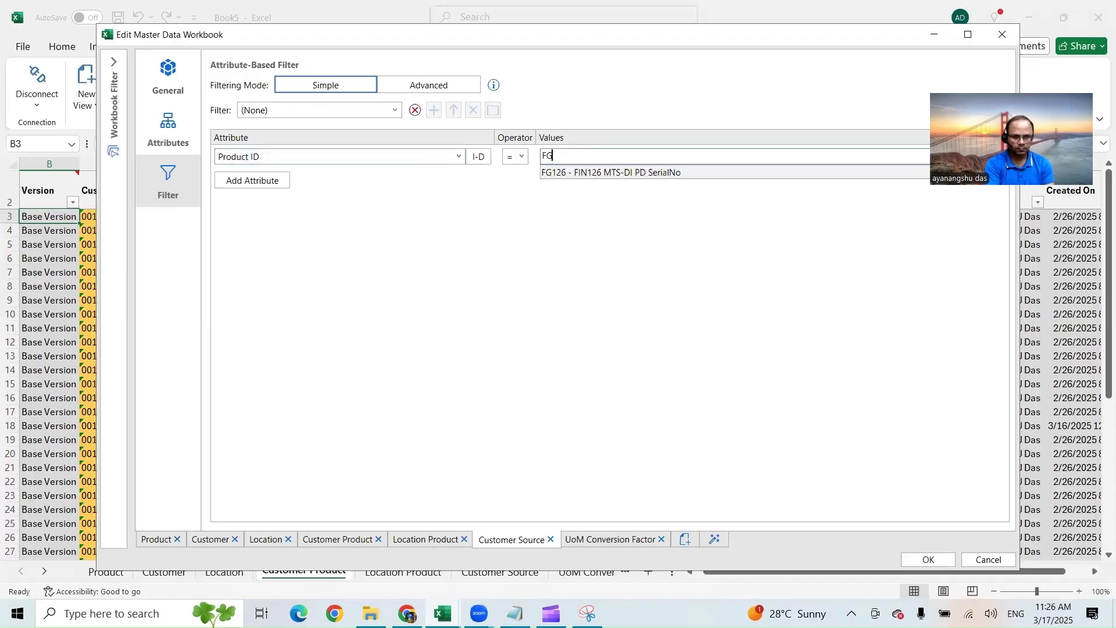
pyautogui.press('Return')
pyautogui.click(927, 558)
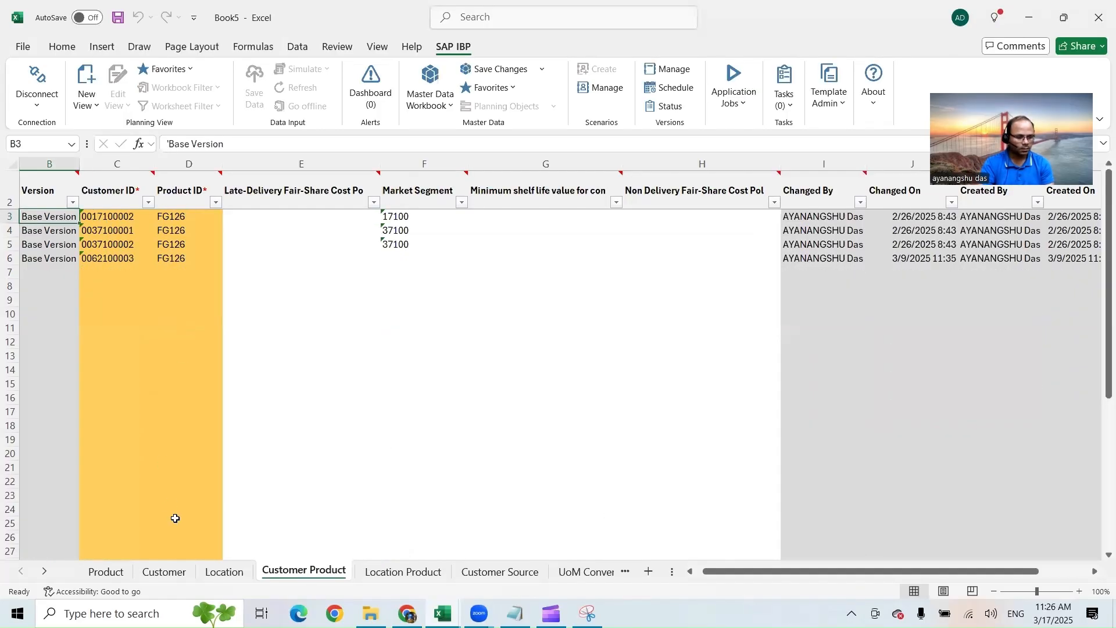
# Step: Duplicate the four FG126 customer and product ID pairs into rows 7 to 10 of the Customer Product sheet
pyautogui.moveTo(110, 216); pyautogui.dragTo(169, 259)
pyautogui.hotkey('ctrl', 'c')
pyautogui.click(112, 271)
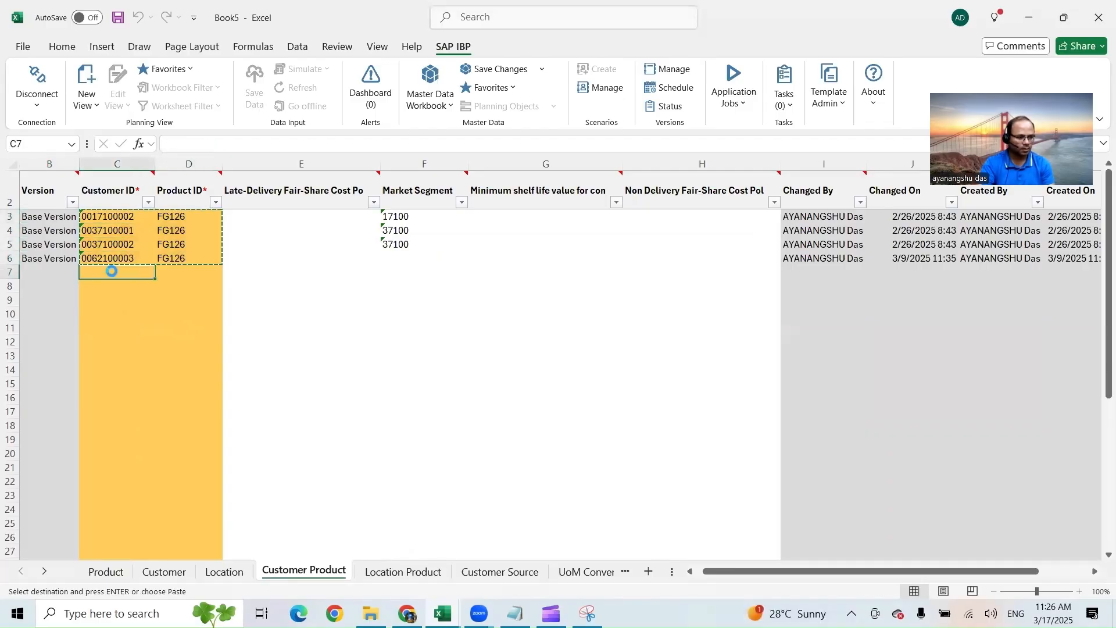
pyautogui.hotkey('ctrl', 'v')
# Step: Copy the new product ID 22211-1 from the Product sheet as plain text by passing it through the text editor
pyautogui.click(192, 278)
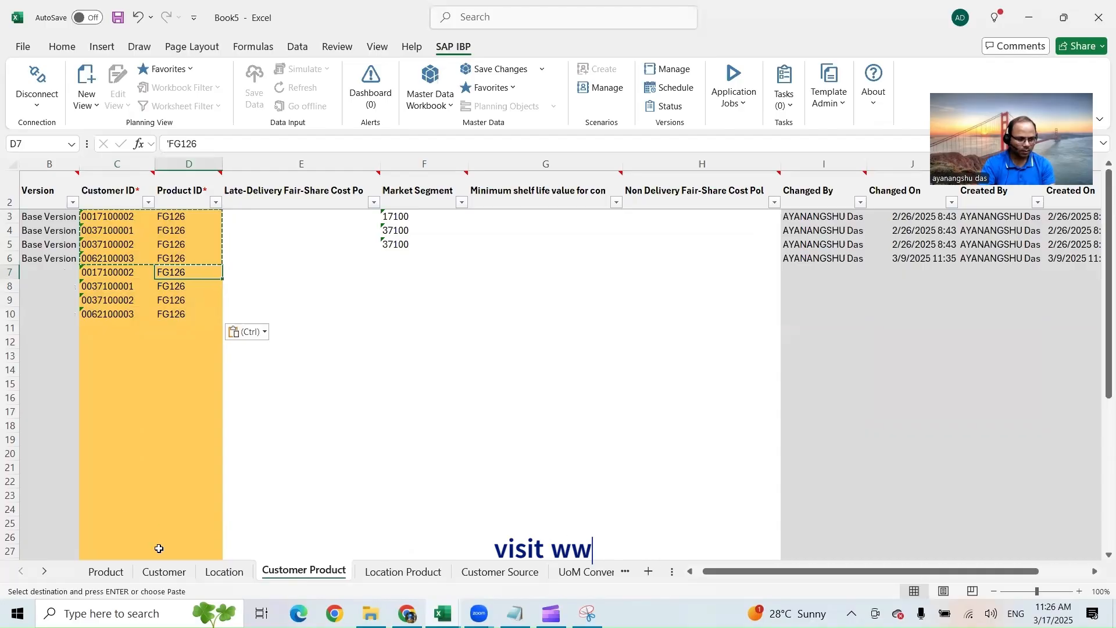
pyautogui.click(106, 572)
pyautogui.hotkey('ctrl', 'c')
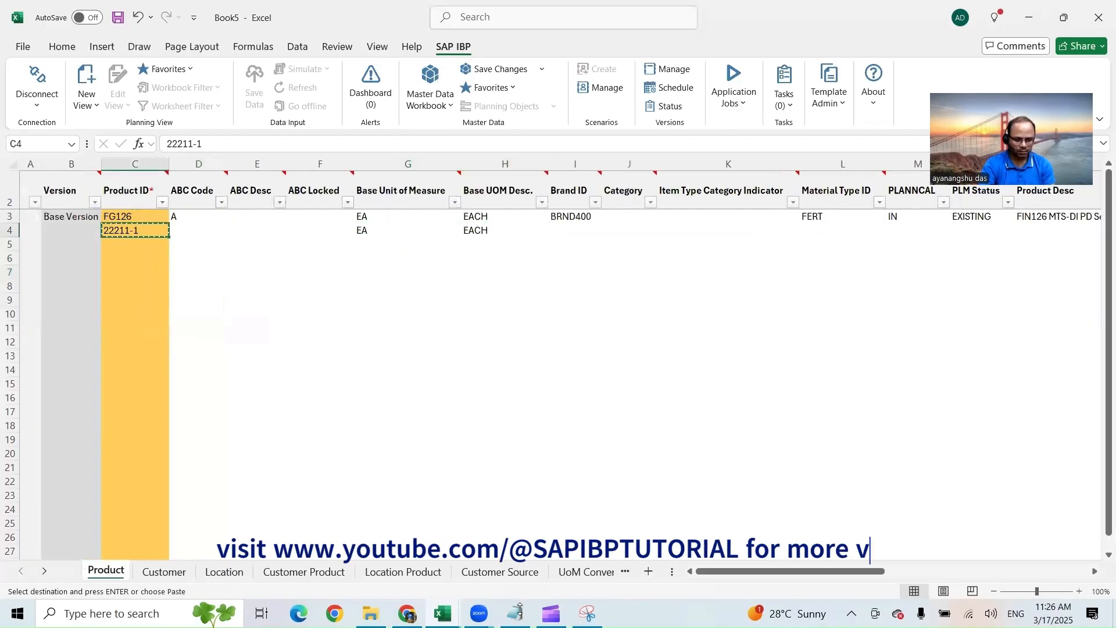
pyautogui.hotkey('alt', 'Tab')
pyautogui.hotkey('ctrl', 'v')
pyautogui.moveTo(254, 320); pyautogui.dragTo(118, 325)
pyautogui.hotkey('ctrl', 'c')
pyautogui.hotkey('alt', 'Tab')
# Step: Replace the product IDs in D7 to D10 of the Customer Product sheet with 22211-1
pyautogui.click(319, 573)
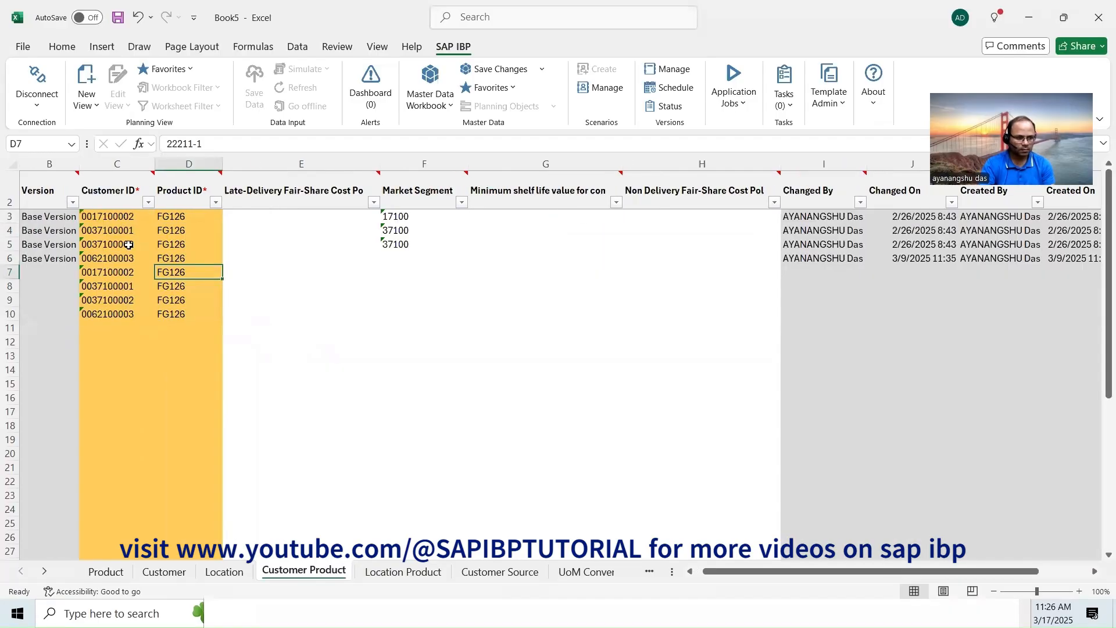
pyautogui.hotkey('ctrl', 'v')
pyautogui.click(180, 287)
pyautogui.hotkey('ctrl', 'v')
pyautogui.click(182, 301)
pyautogui.hotkey('ctrl', 'v')
pyautogui.click(184, 314)
pyautogui.hotkey('ctrl', 'v')
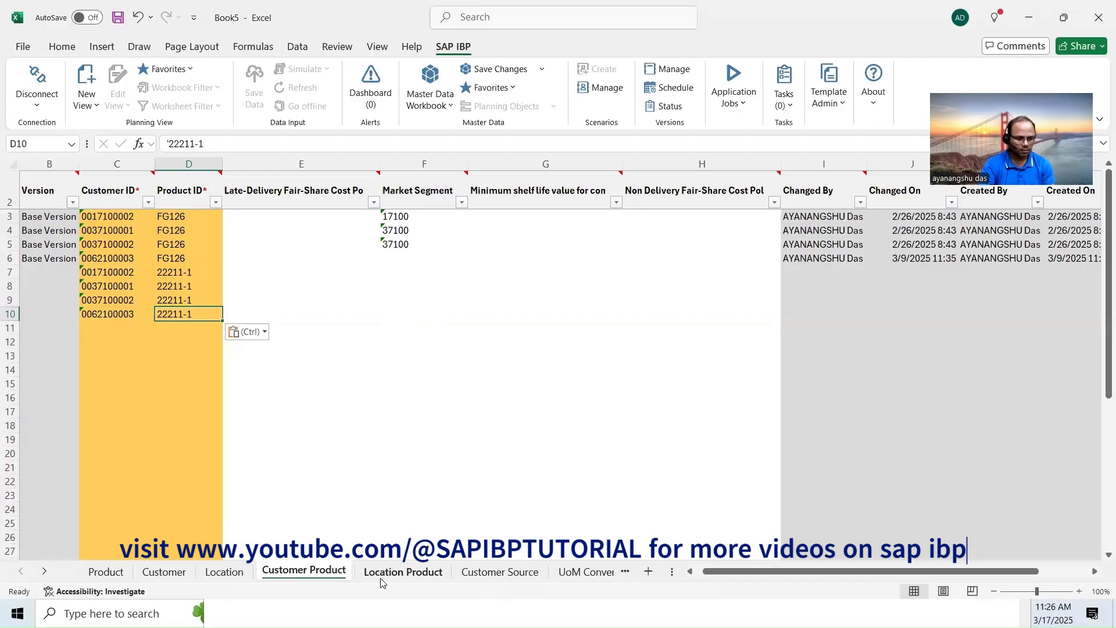
# Step: Try to save the new 22211-1 records of the Customer Product sheet without downloading a change report
pyautogui.click(496, 69)
pyautogui.click(643, 393)
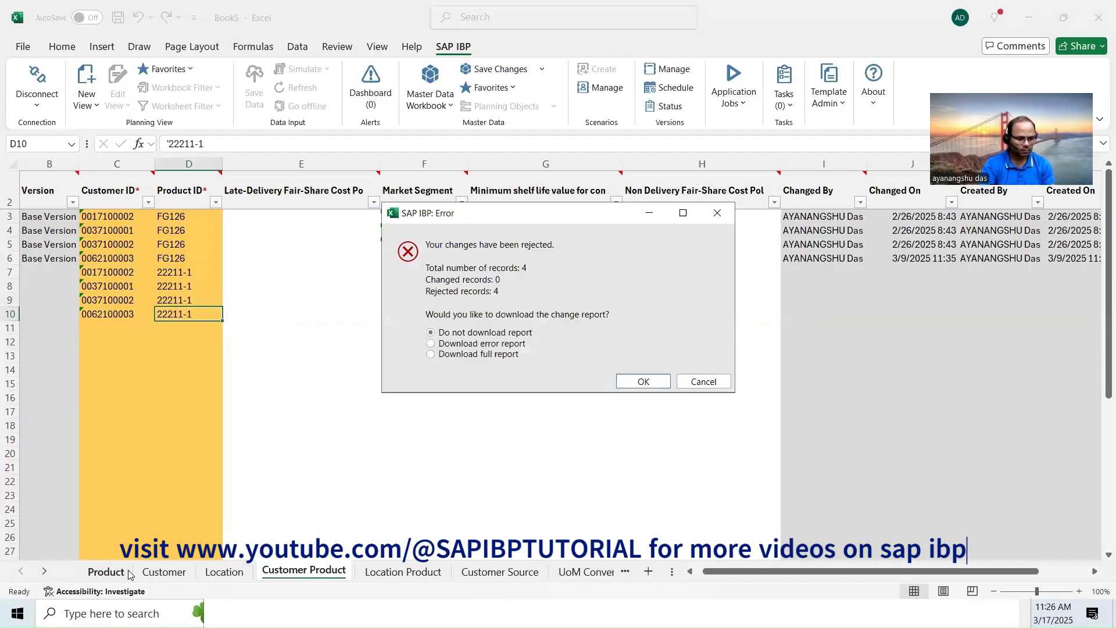
pyautogui.click(649, 381)
# Step: Save the new product record 22211-1 from the Product sheet to the master data
pyautogui.click(106, 573)
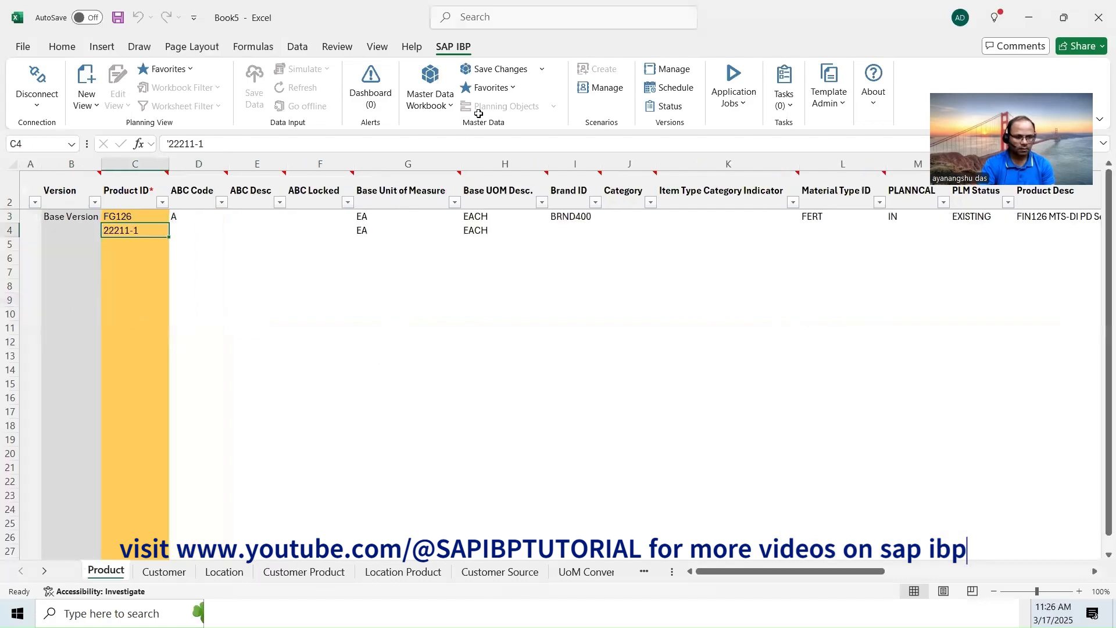
pyautogui.click(496, 69)
pyautogui.click(643, 392)
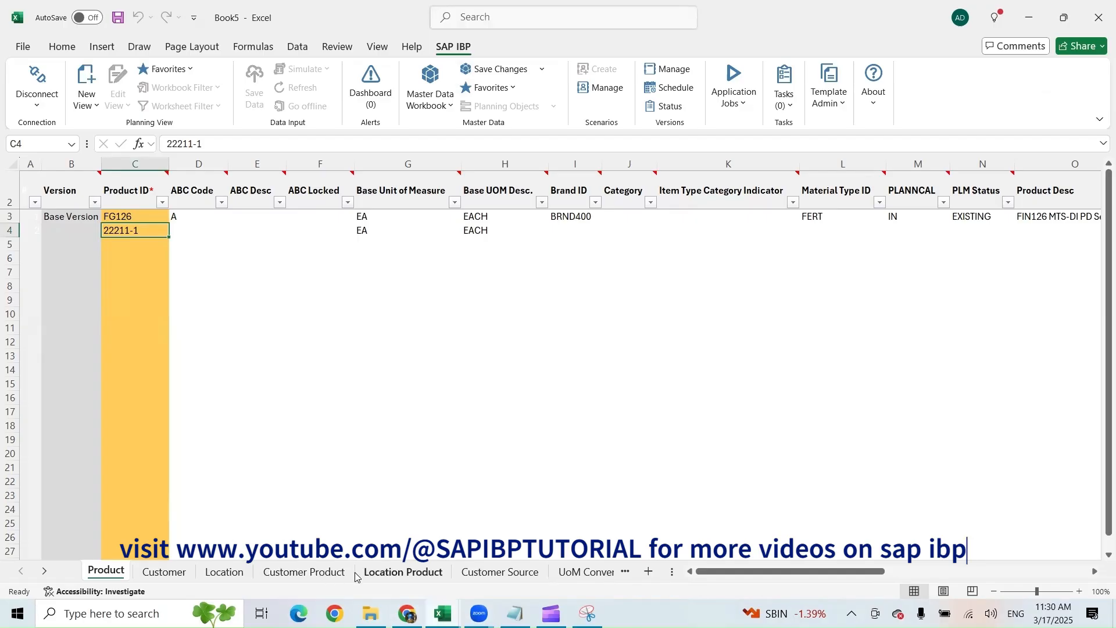
# Step: Duplicate the five FG126 location and product ID pairs into rows 8 to 12 of the Location Product sheet
pyautogui.click(384, 572)
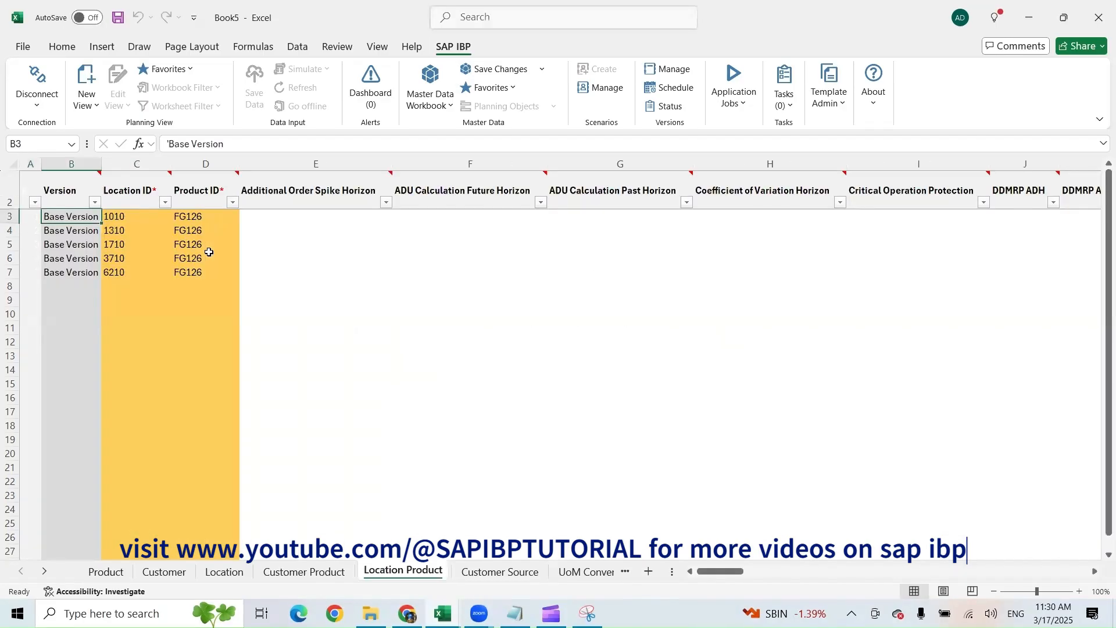
pyautogui.click(112, 285)
pyautogui.moveTo(116, 217); pyautogui.dragTo(201, 271)
pyautogui.hotkey('ctrl', 'c')
pyautogui.click(111, 286)
pyautogui.hotkey('ctrl', 'v')
# Step: Replace the product IDs in D8 to D12 of the Location Product sheet with 22211-1 from the text editor
pyautogui.click(204, 287)
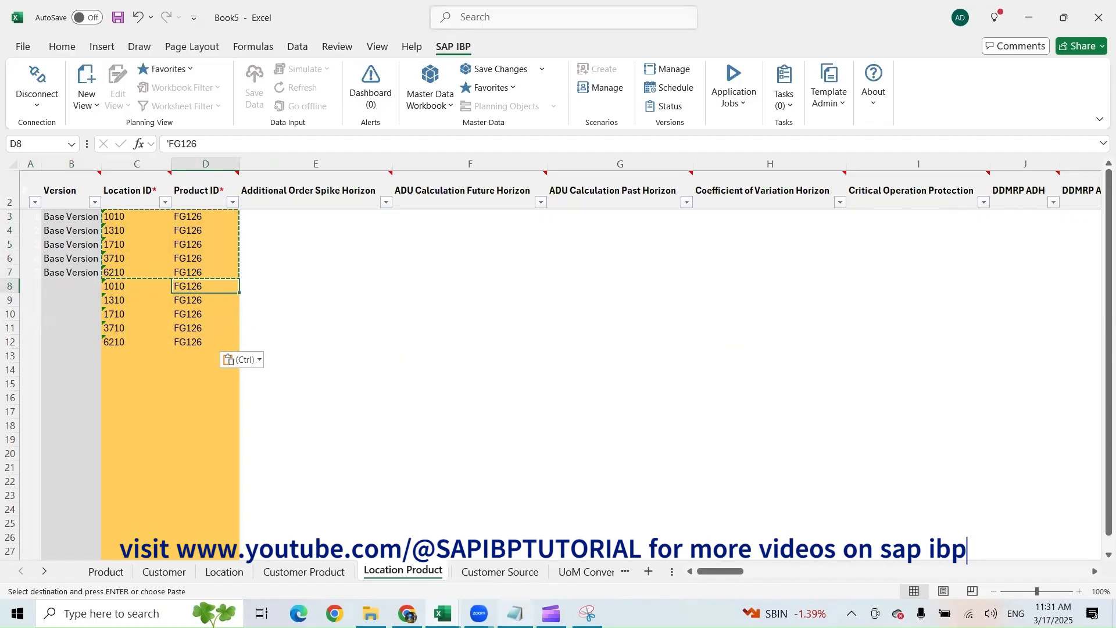
pyautogui.hotkey('alt', 'Tab')
pyautogui.hotkey('ctrl', 'c')
pyautogui.click(194, 286)
pyautogui.keyDown('shift'); pyautogui.click(200, 342); pyautogui.keyUp('shift')
pyautogui.hotkey('ctrl', 'v')
pyautogui.click(205, 302)
pyautogui.hotkey('ctrl', 'v')
pyautogui.click(205, 314)
pyautogui.hotkey('ctrl', 'v')
pyautogui.click(204, 328)
pyautogui.hotkey('ctrl', 'v')
pyautogui.click(203, 342)
pyautogui.hotkey('ctrl', 'v')
# Step: Save the new Location Product records for 22211-1 without downloading a change report
pyautogui.moveTo(736, 575); pyautogui.dragTo(534, 562)
pyautogui.click(505, 75)
pyautogui.click(642, 394)
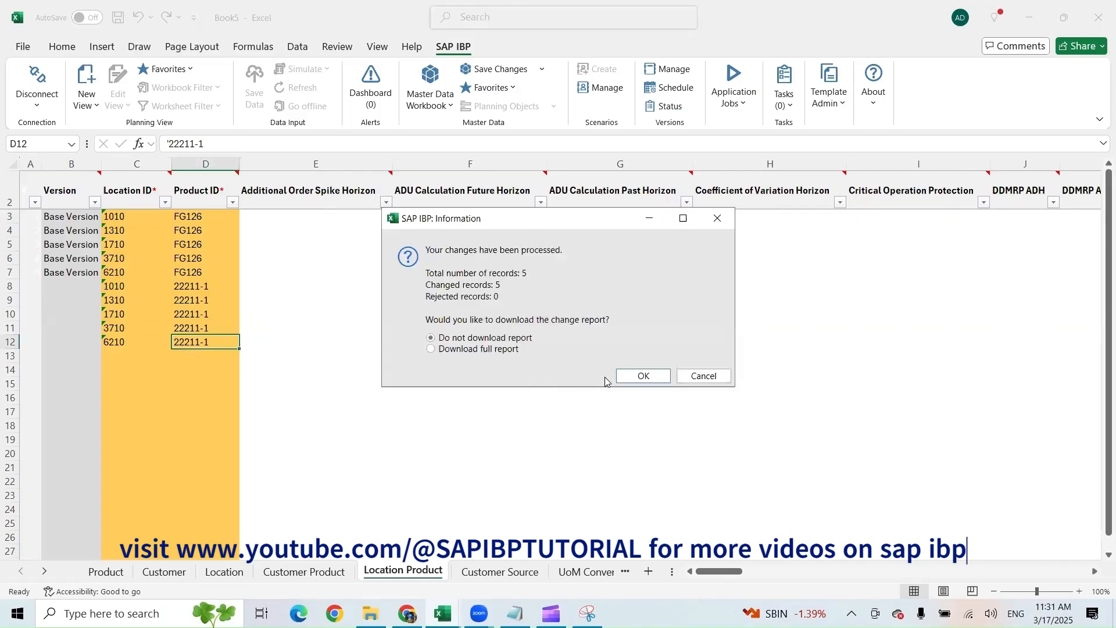
pyautogui.click(639, 377)
# Step: Save the four 22211-1 records of the Customer Product sheet again
pyautogui.click(304, 572)
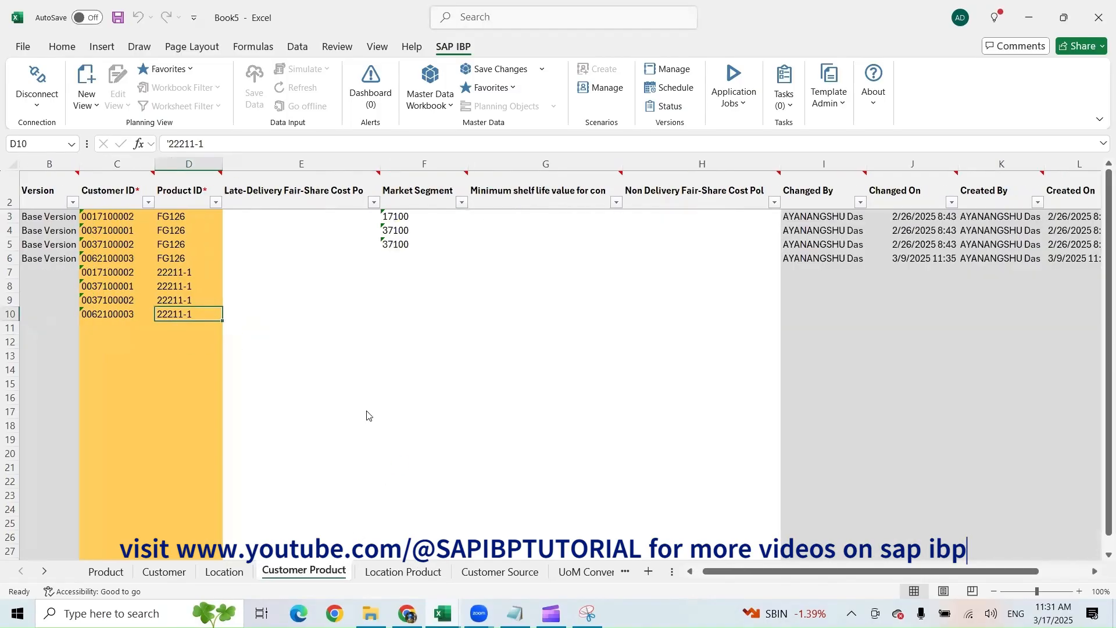
pyautogui.click(497, 69)
pyautogui.click(702, 333)
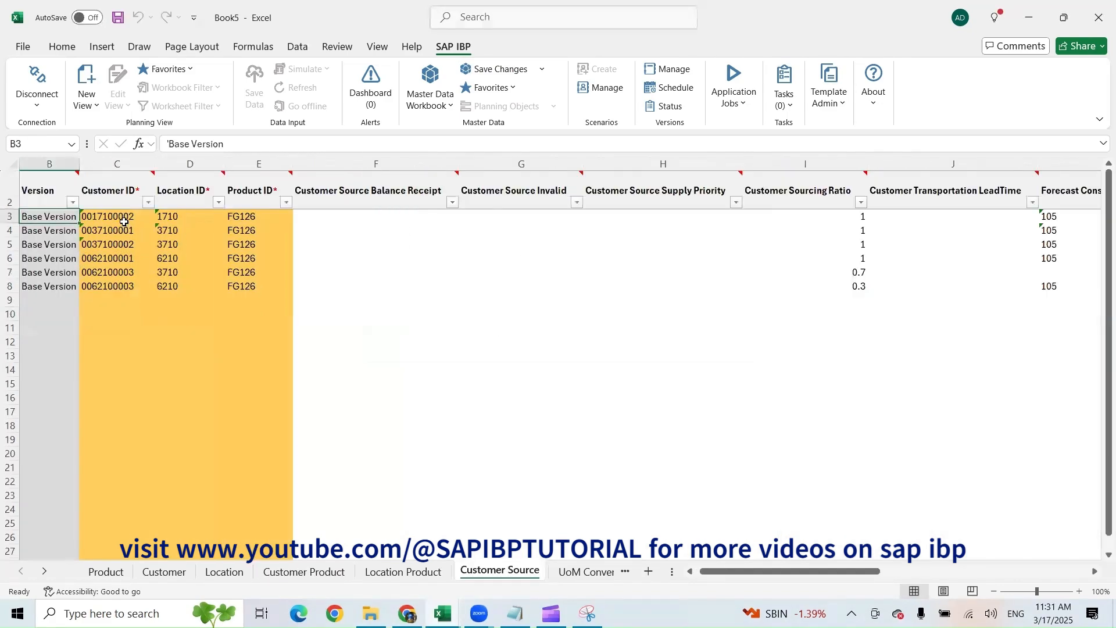
# Step: Duplicate the six FG126 customer, location and product ID combinations into rows 9 to 14 of the Customer Source sheet
pyautogui.moveTo(124, 220); pyautogui.dragTo(232, 287)
pyautogui.hotkey('ctrl', 'c')
pyautogui.click(138, 304)
pyautogui.hotkey('ctrl', 'v')
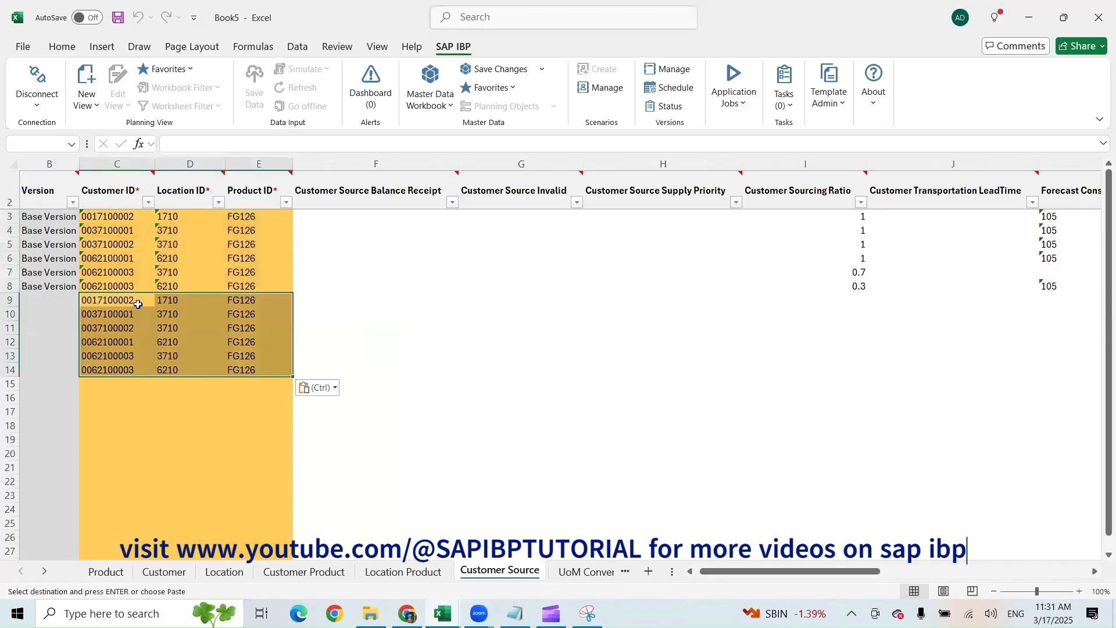
# Step: Replace the product IDs in E9 to E14 of the Customer Source sheet with 22211-1 from the text editor
pyautogui.click(242, 301)
pyautogui.click(514, 613)
pyautogui.hotkey('ctrl', 'c')
pyautogui.hotkey('alt', 'Tab')
pyautogui.hotkey('ctrl', 'v')
pyautogui.click(258, 315)
pyautogui.hotkey('ctrl', 'v')
pyautogui.click(259, 328)
pyautogui.hotkey('ctrl', 'v')
pyautogui.click(255, 343)
pyautogui.hotkey('ctrl', 'v')
pyautogui.click(247, 357)
pyautogui.hotkey('ctrl', 'v')
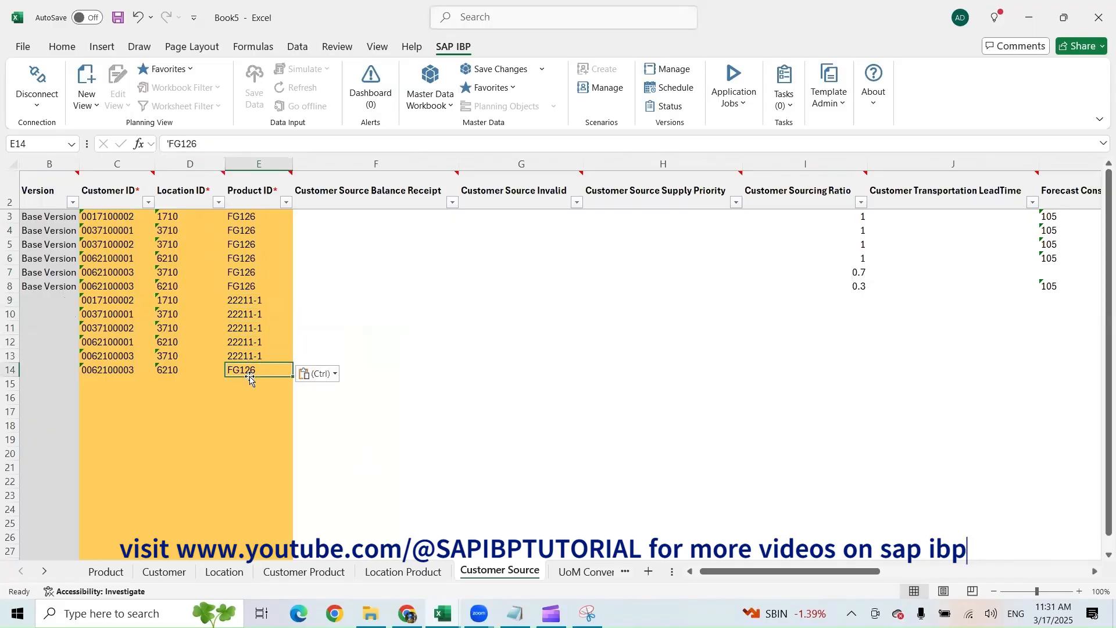
pyautogui.click(250, 371)
pyautogui.hotkey('ctrl', 'v')
# Step: Copy the Customer Sourcing Ratio of 1 into I9 to I14 for the new 22211-1 rows
pyautogui.click(862, 259)
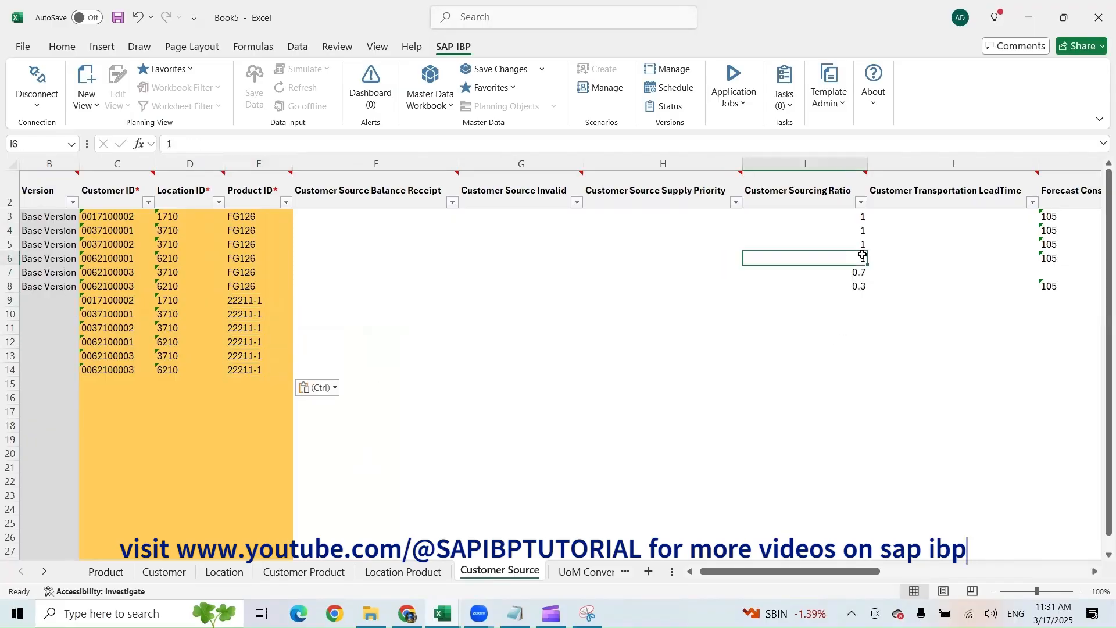
pyautogui.hotkey('ctrl', 'c')
pyautogui.moveTo(861, 300); pyautogui.dragTo(852, 371)
pyautogui.hotkey('ctrl', 'v')
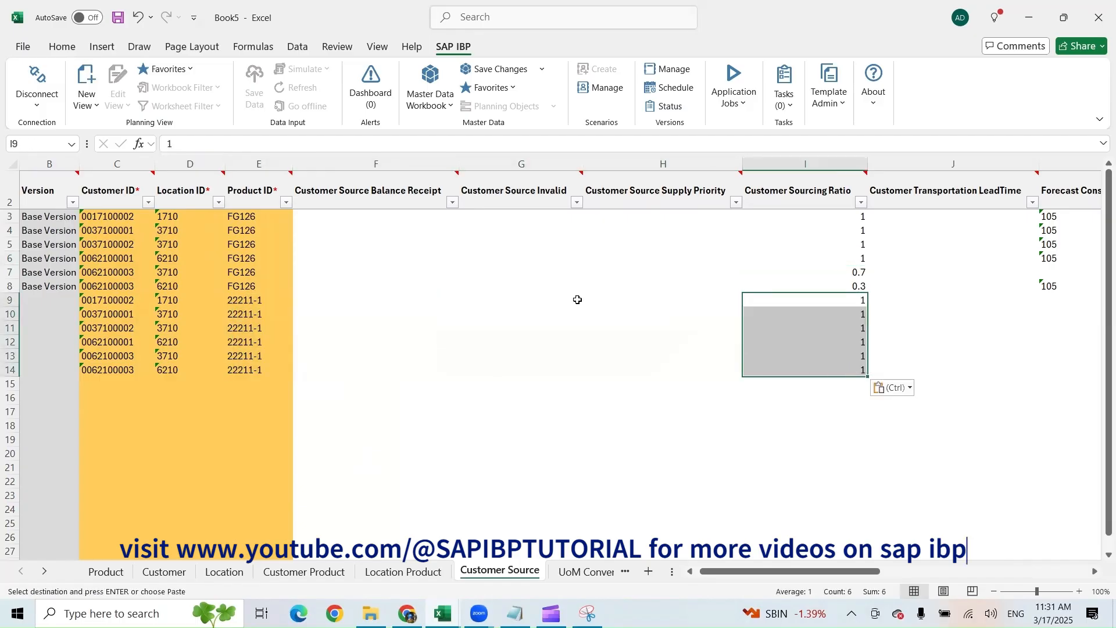
# Step: Save the new Customer Source records for 22211-1
pyautogui.click(495, 68)
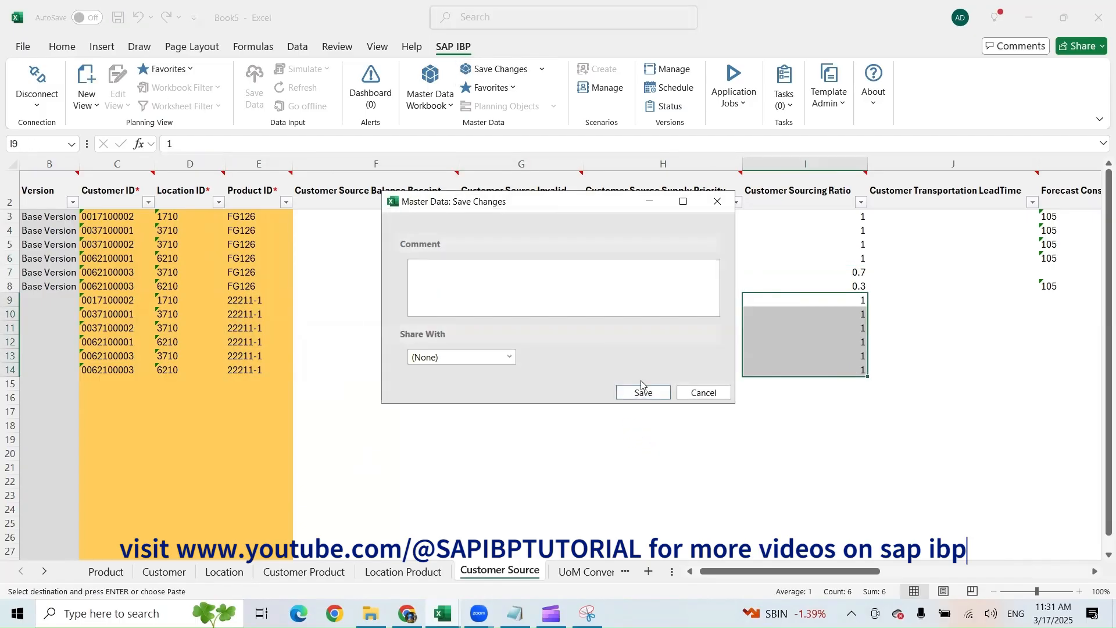
pyautogui.click(640, 390)
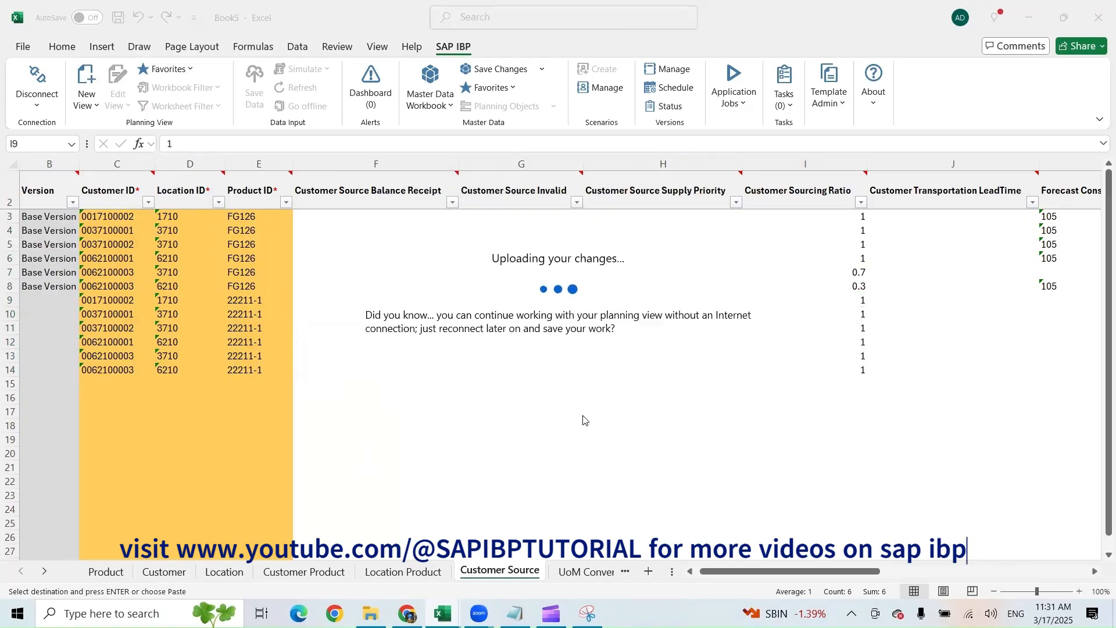
pyautogui.press('Return')
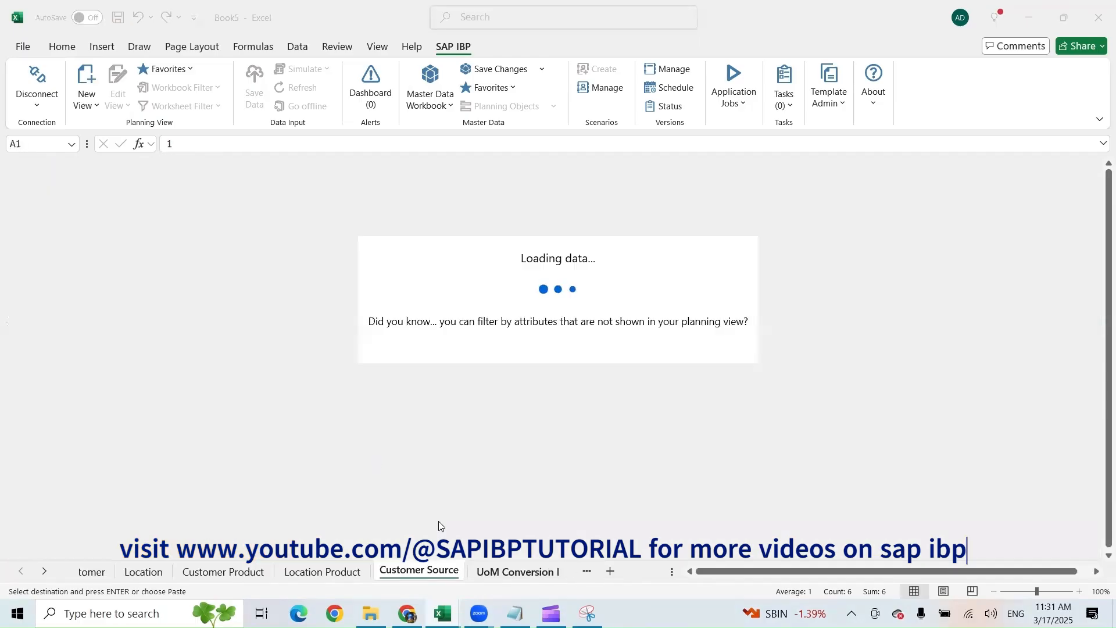
# Step: Open the UoM Conversion Factor sheet and look through its product IDs and target units of measure
pyautogui.click(497, 572)
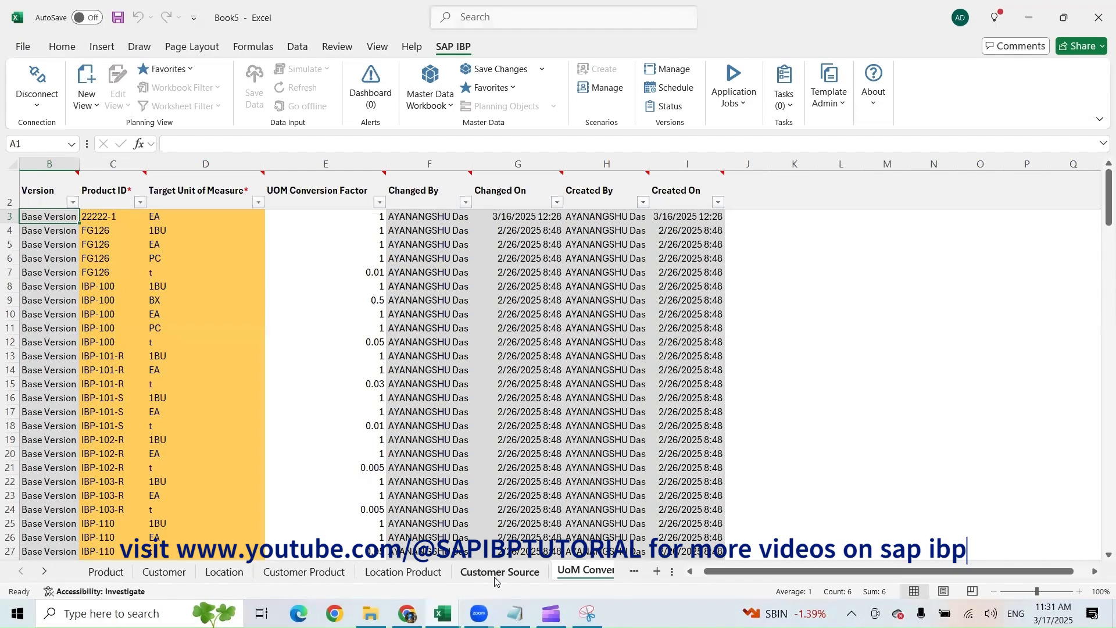
pyautogui.click(110, 215)
pyautogui.click(203, 216)
pyautogui.hotkey('alt', 'Tab')
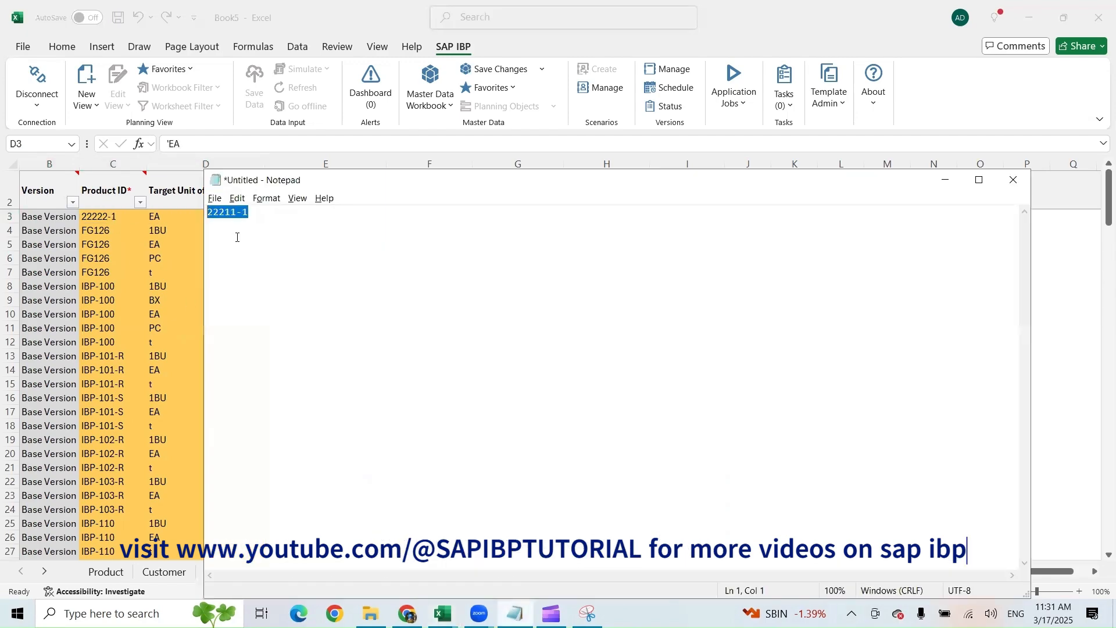
pyautogui.hotkey('alt', 'Tab')
pyautogui.scroll(-20, 154, 407)
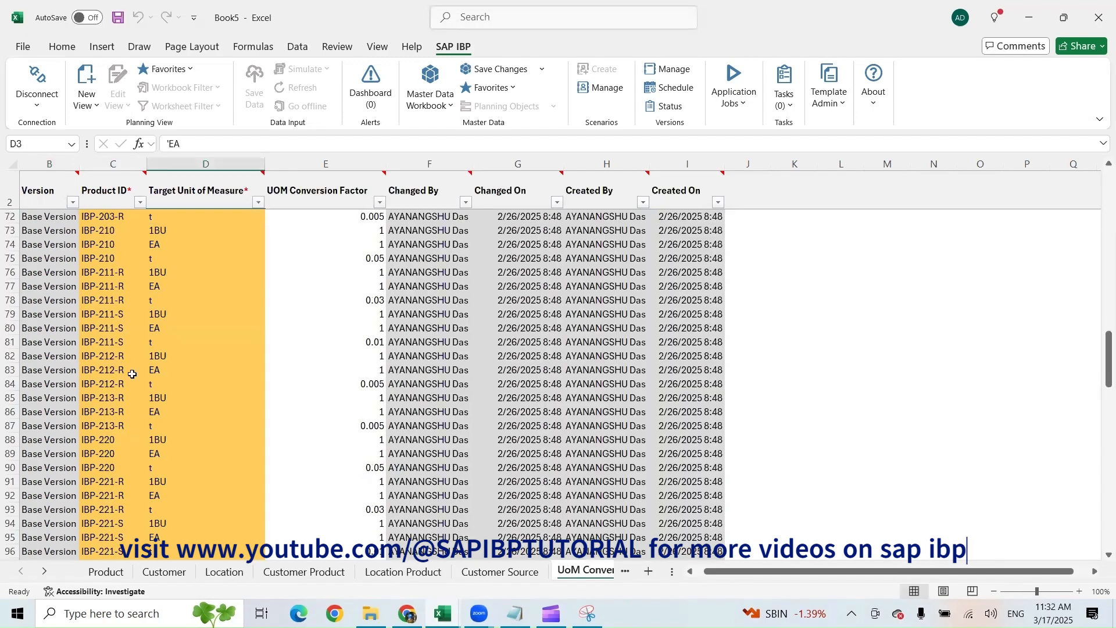
# Step: Filter the UoM Conversion Factor worksheet to Product ID equal to FG126 and apply the workbook changes
pyautogui.click(423, 105)
pyautogui.click(463, 140)
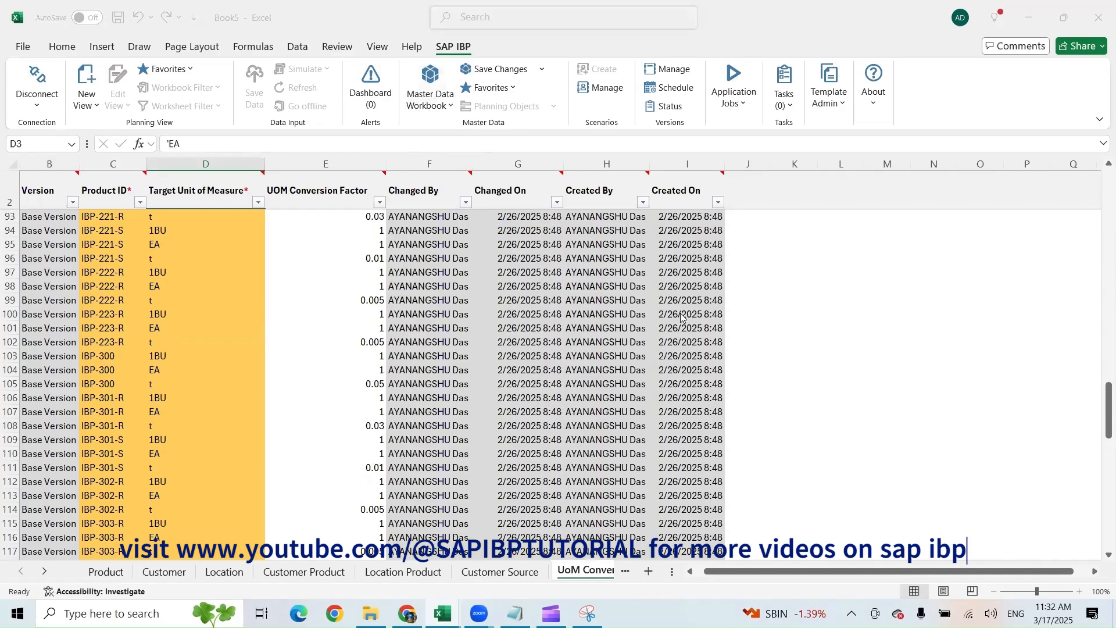
pyautogui.click(175, 183)
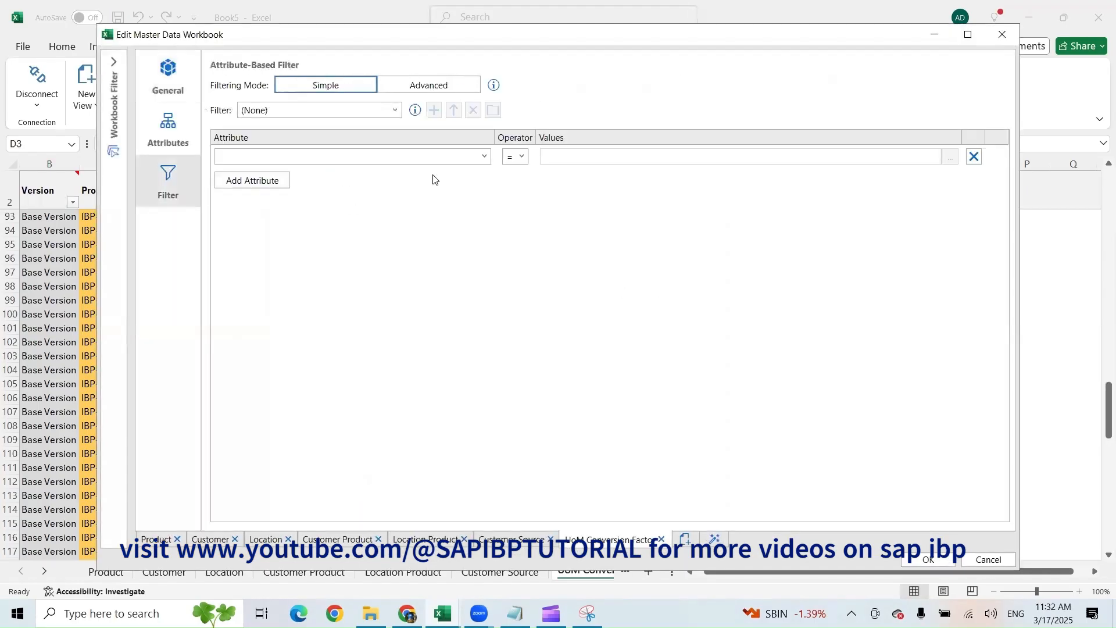
pyautogui.click(400, 154)
pyautogui.write('Product Desc')
pyautogui.press('Tab')
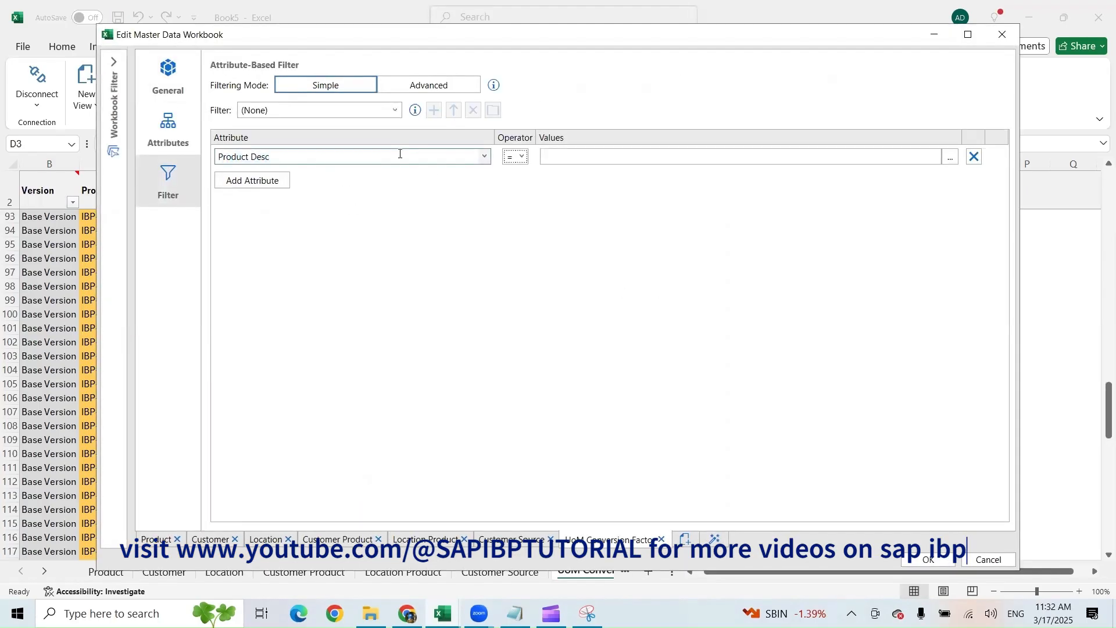
pyautogui.click(400, 153)
pyautogui.write('Product ID')
pyautogui.press('Tab')
pyautogui.press('Tab')
pyautogui.press('Tab')
pyautogui.write('FG126 - FIN126 MTS-DI PD SerialNo;')
pyautogui.press('Return')
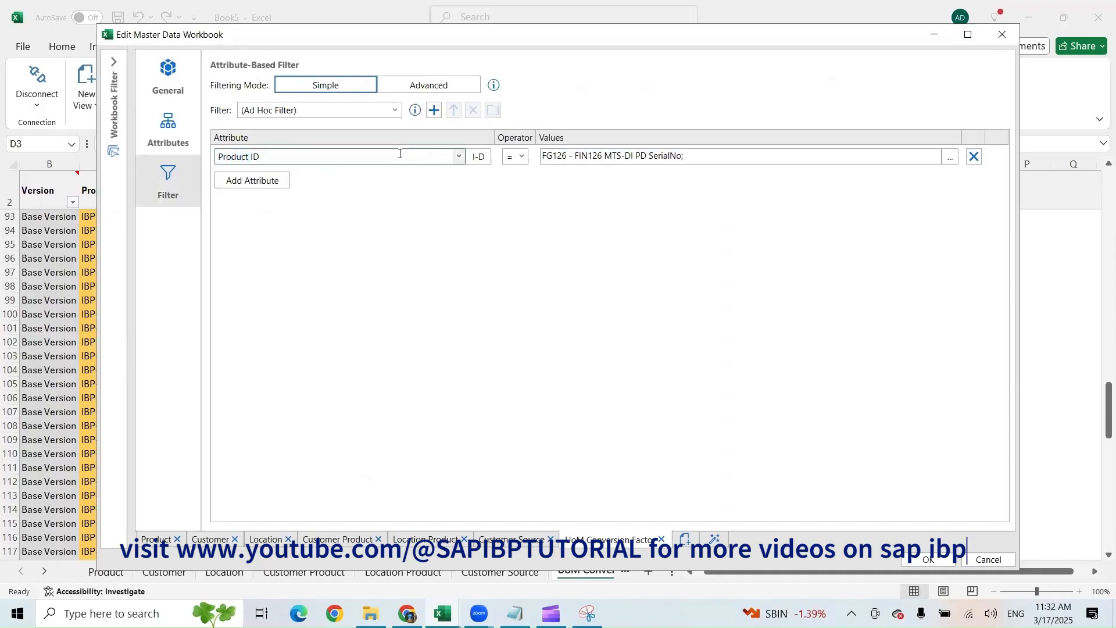
pyautogui.click(930, 560)
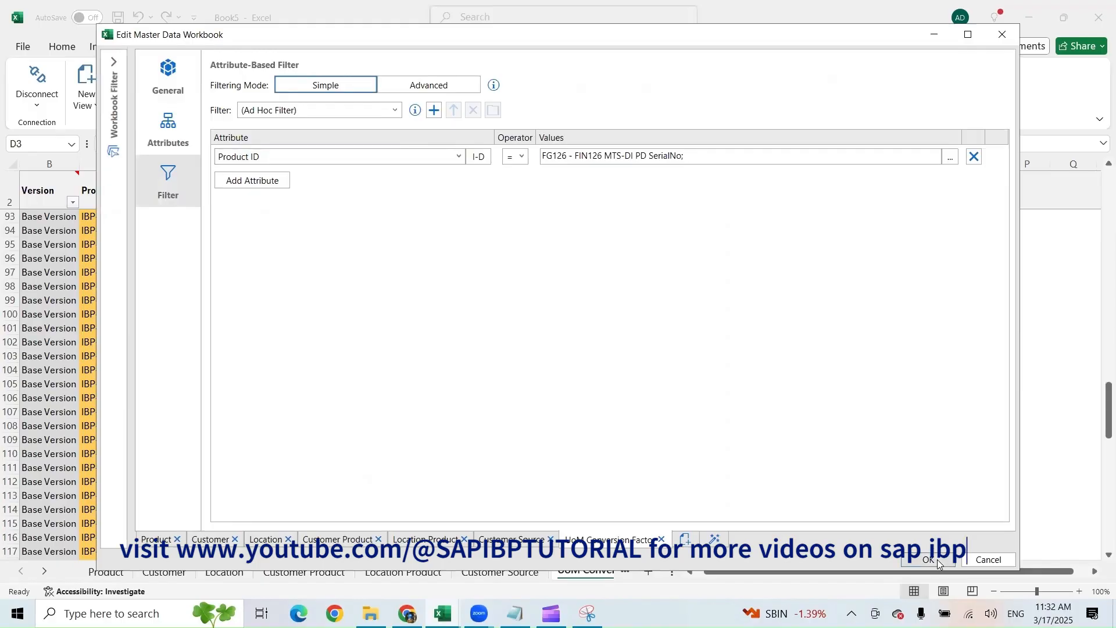
# Step: Add a unit conversion record in row 7 with product ID 22211-1, target unit EA and conversion factor 1
pyautogui.click(99, 271)
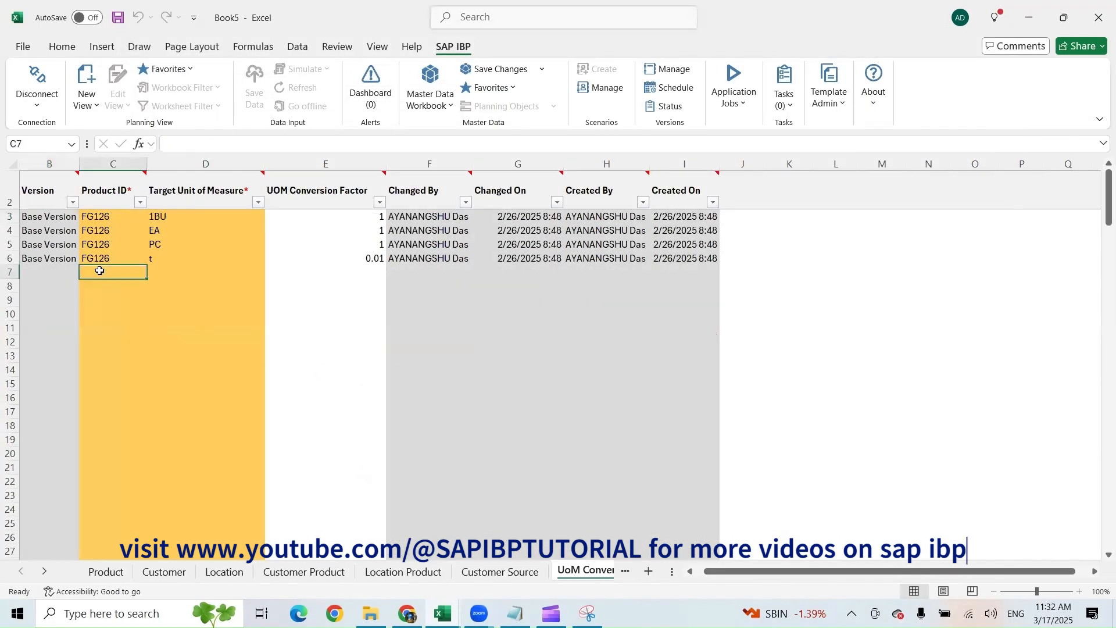
pyautogui.write('22211-1')
pyautogui.click(152, 274)
pyautogui.write('EA')
pyautogui.click(360, 274)
pyautogui.write('1')
pyautogui.click(423, 267)
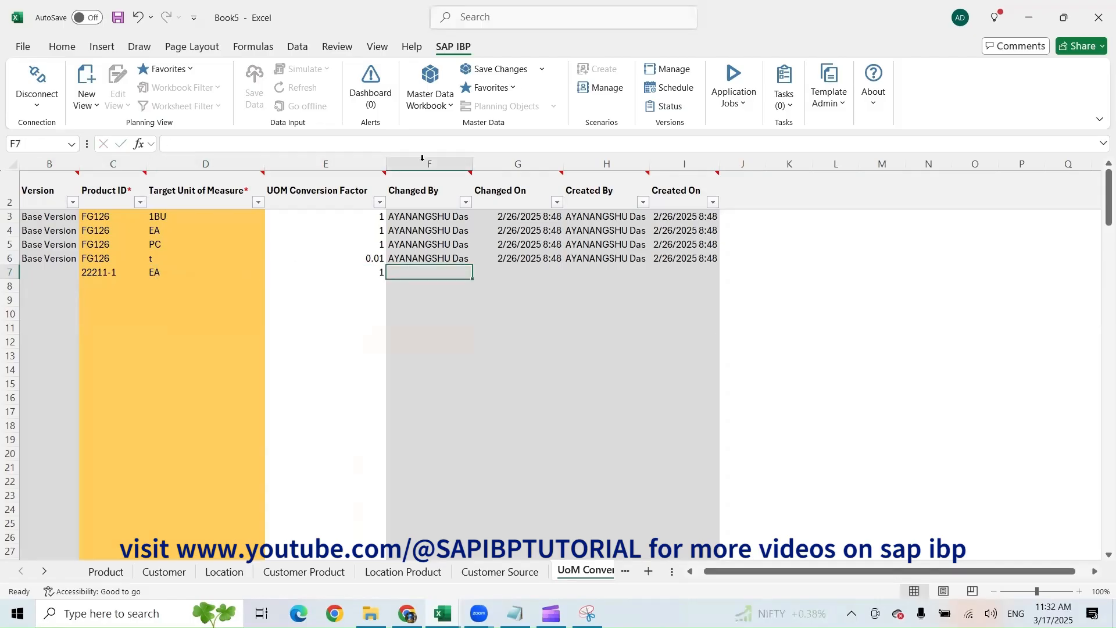
# Step: Save the new UoM Conversion Factor record for 22211-1 without downloading a change report
pyautogui.click(494, 70)
pyautogui.click(643, 393)
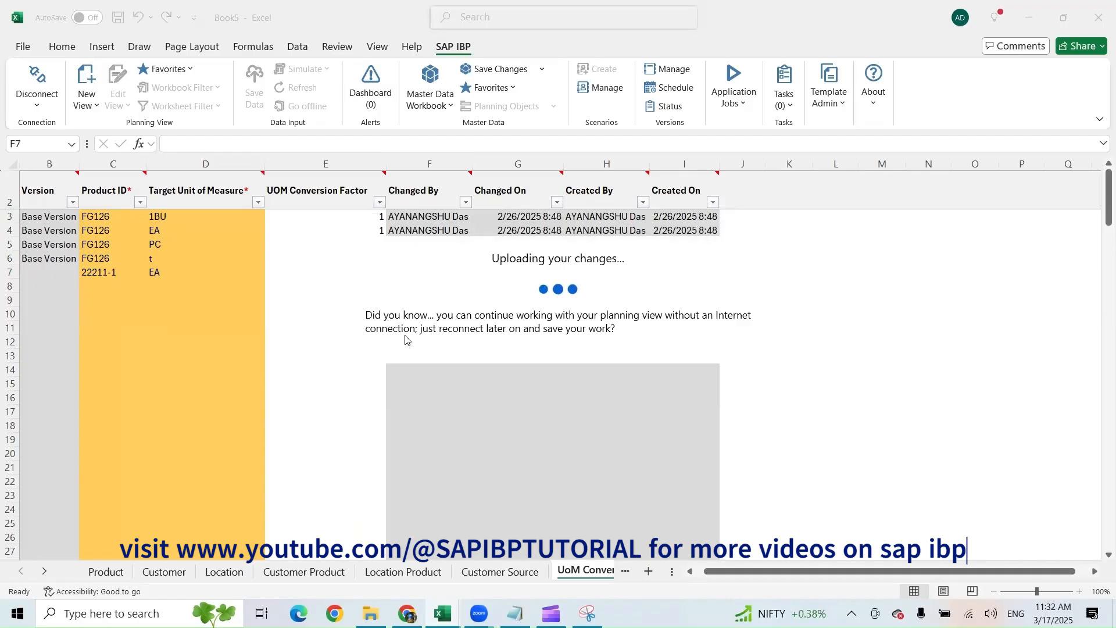
pyautogui.click(643, 376)
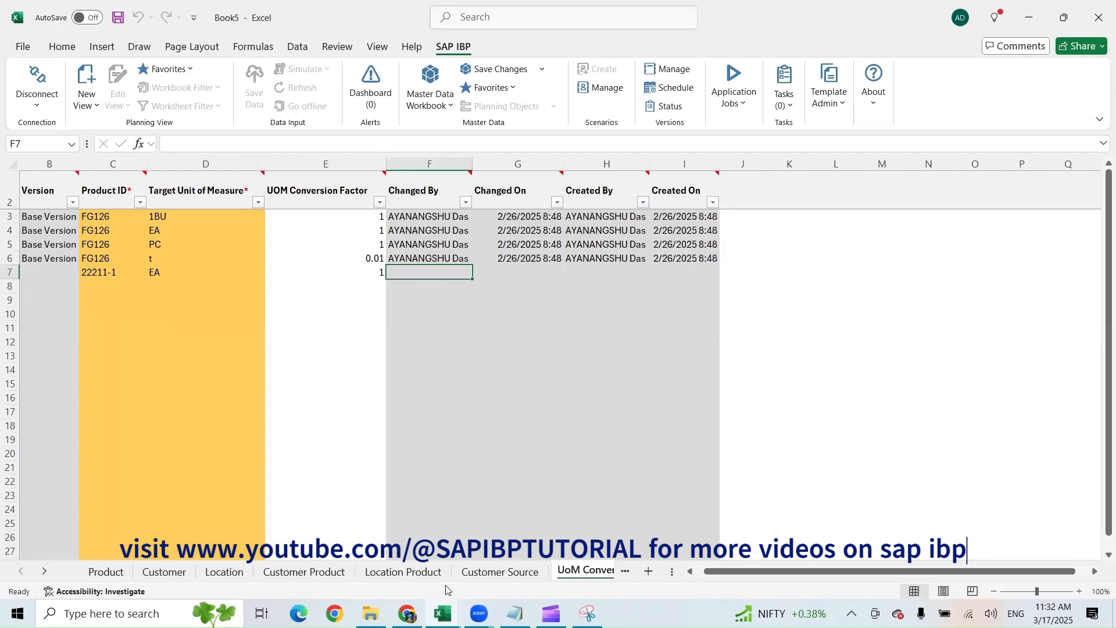
# Step: Switch to the Book1 workbook and open the Lag Based Snapshot planning view for editing
pyautogui.click(442, 614)
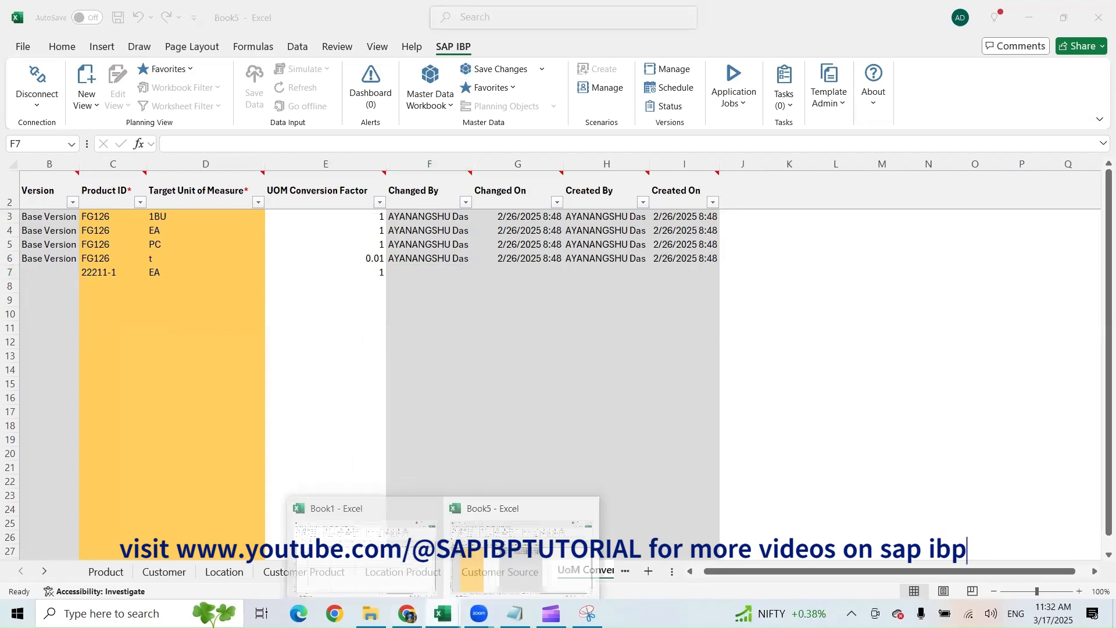
pyautogui.click(416, 560)
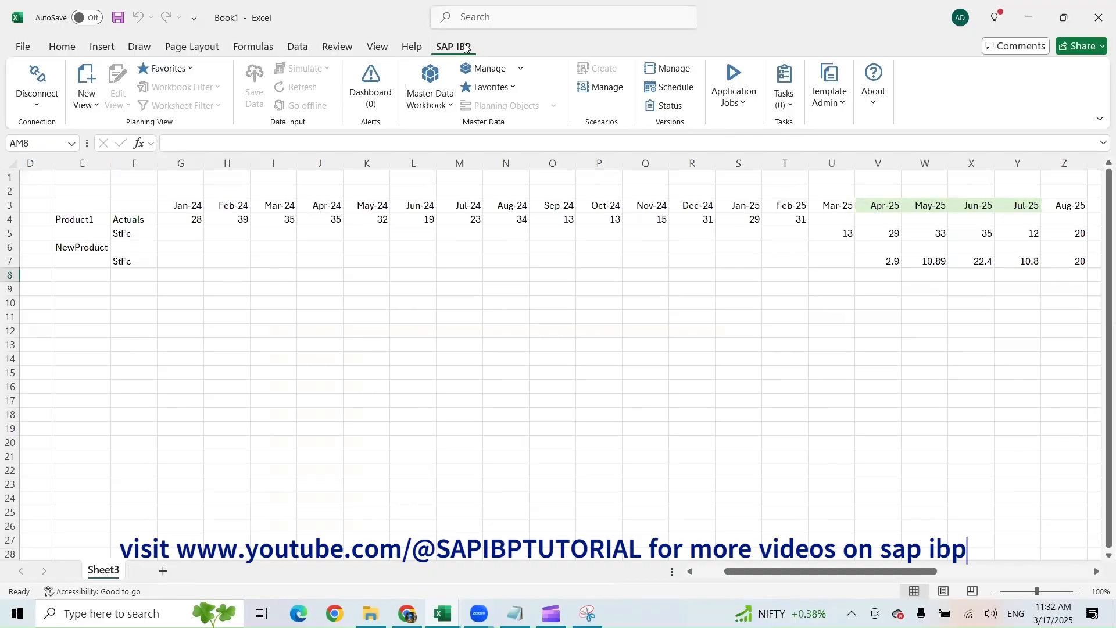
pyautogui.click(86, 93)
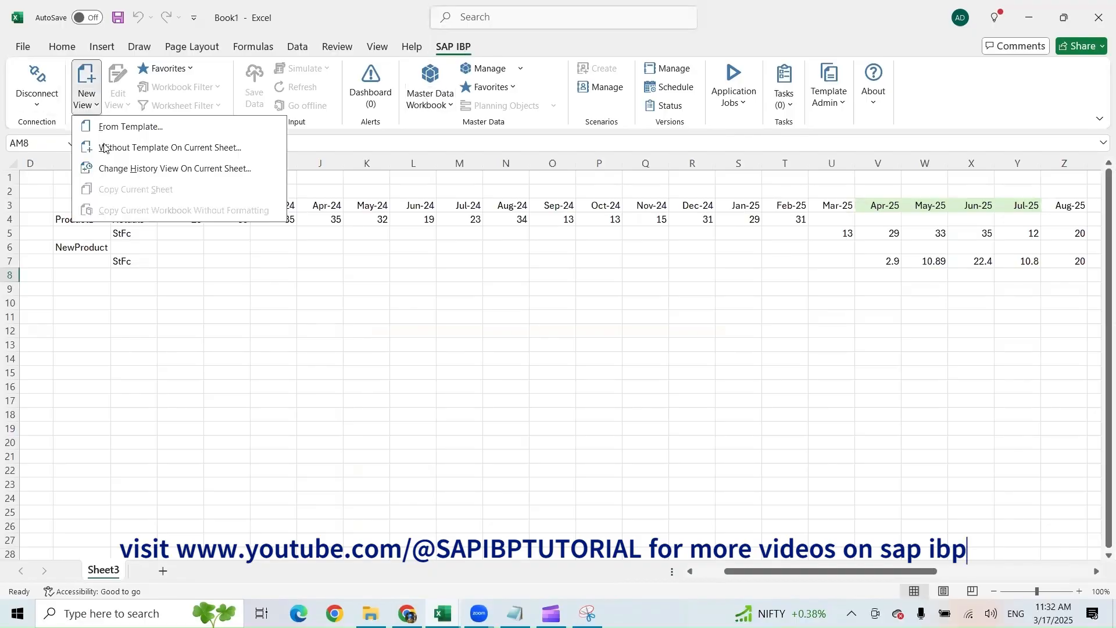
pyautogui.click(164, 69)
pyautogui.click(185, 193)
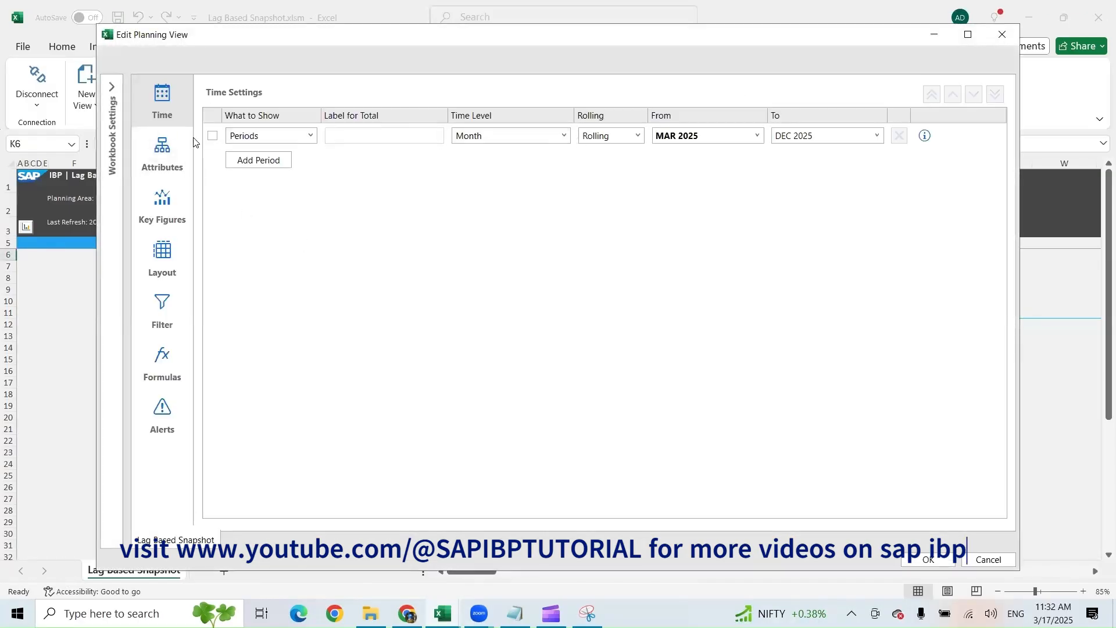
# Step: Remove the Lag attribute and replace the Statistical Forecast Qty (Snapshot) key figure with Actuals Qty and Actuals Qty Adj
pyautogui.click(173, 149)
pyautogui.click(222, 164)
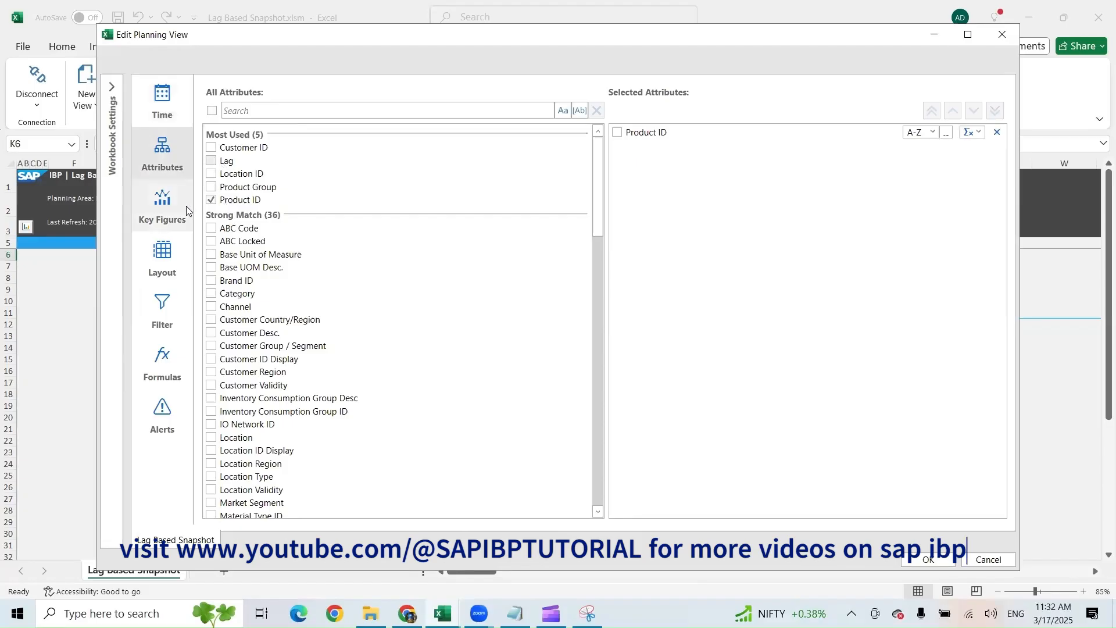
pyautogui.click(174, 208)
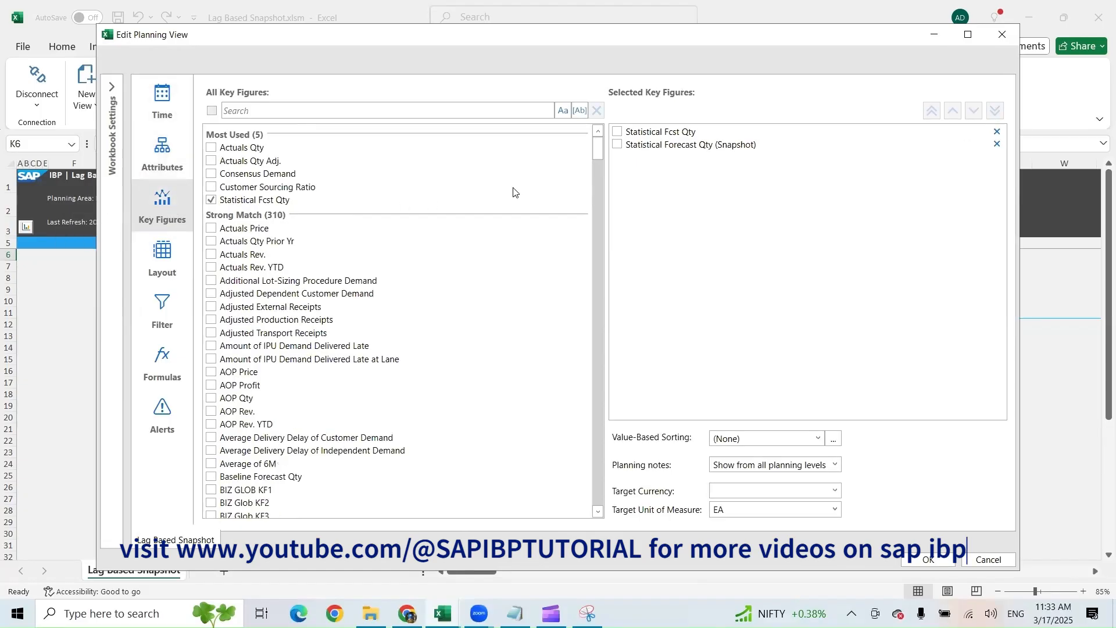
pyautogui.click(998, 145)
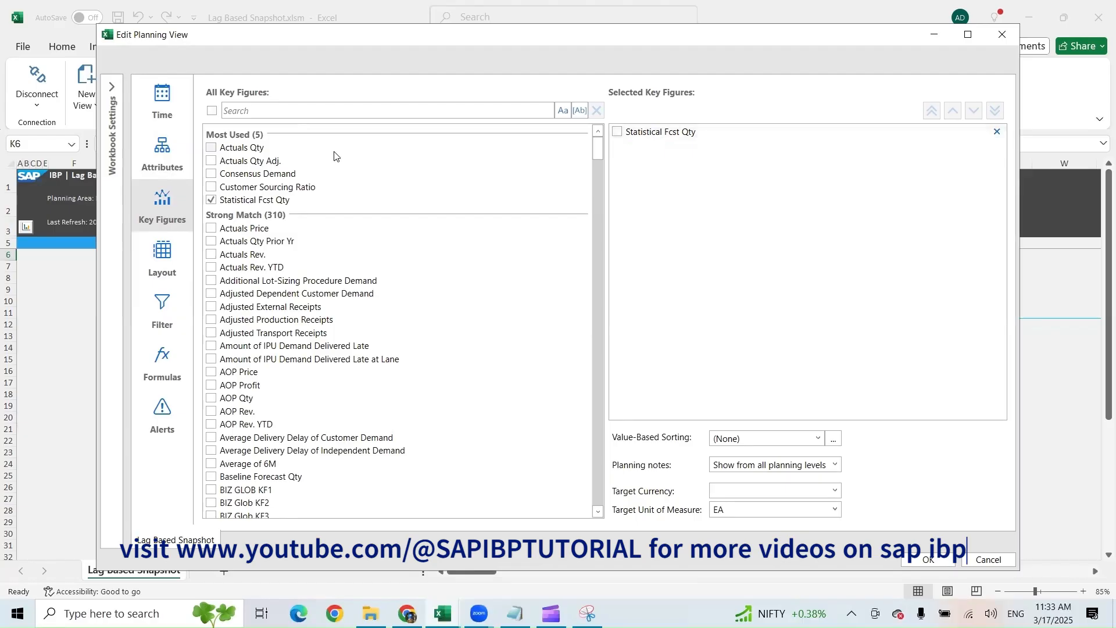
pyautogui.click(212, 148)
pyautogui.click(211, 161)
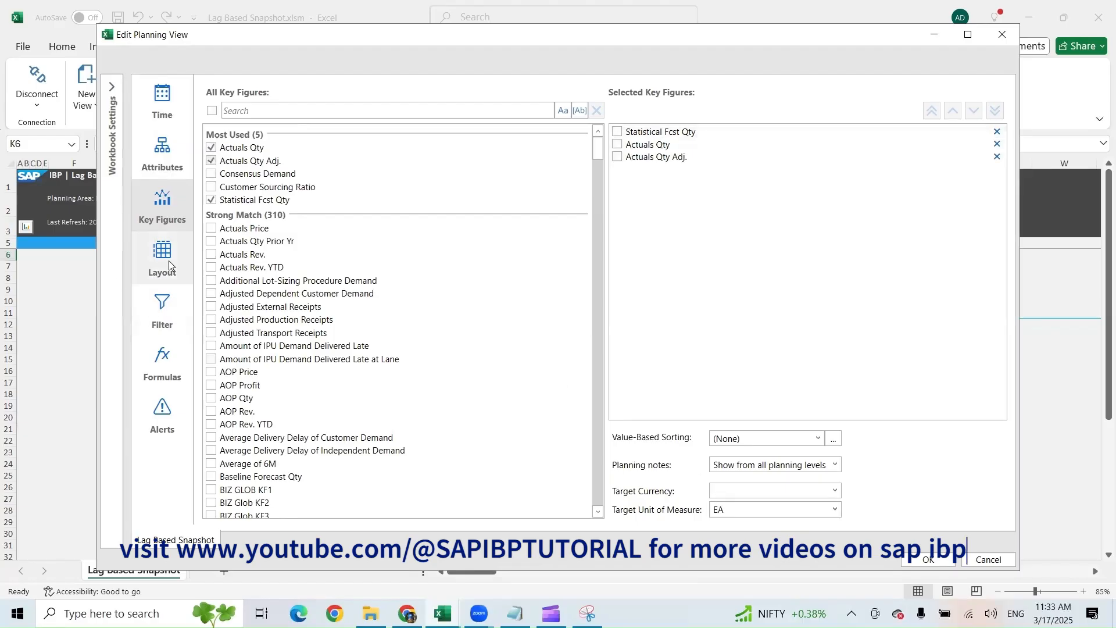
# Step: Set the planning view's Product ID filter to FG126 and 22211-1, and discard the planning view edits
pyautogui.click(164, 311)
pyautogui.click(586, 186)
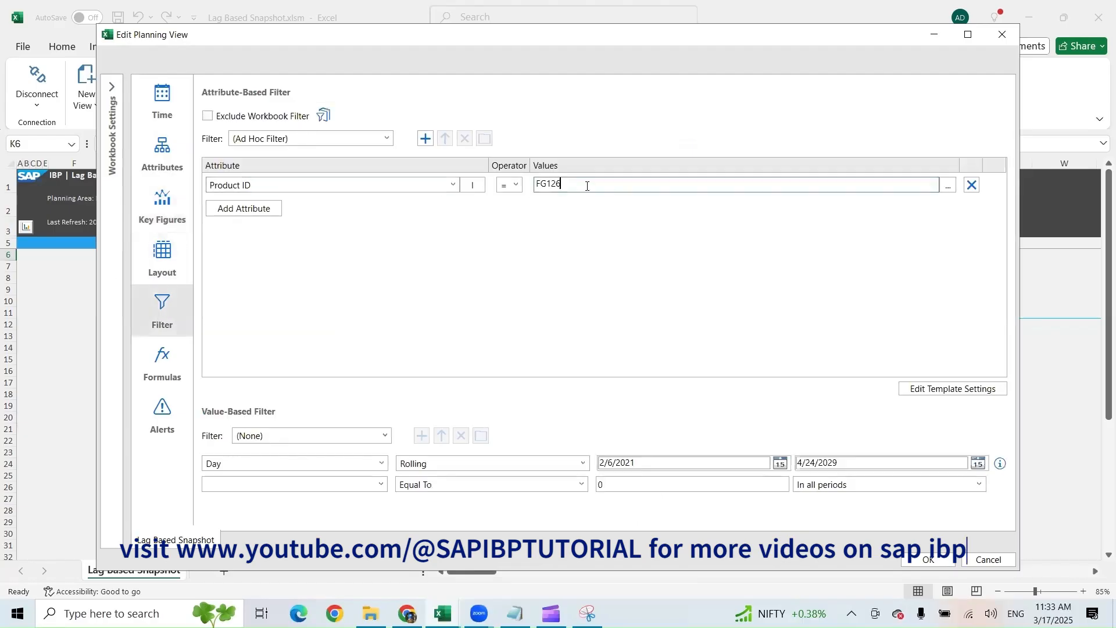
pyautogui.write(';')
pyautogui.click(515, 614)
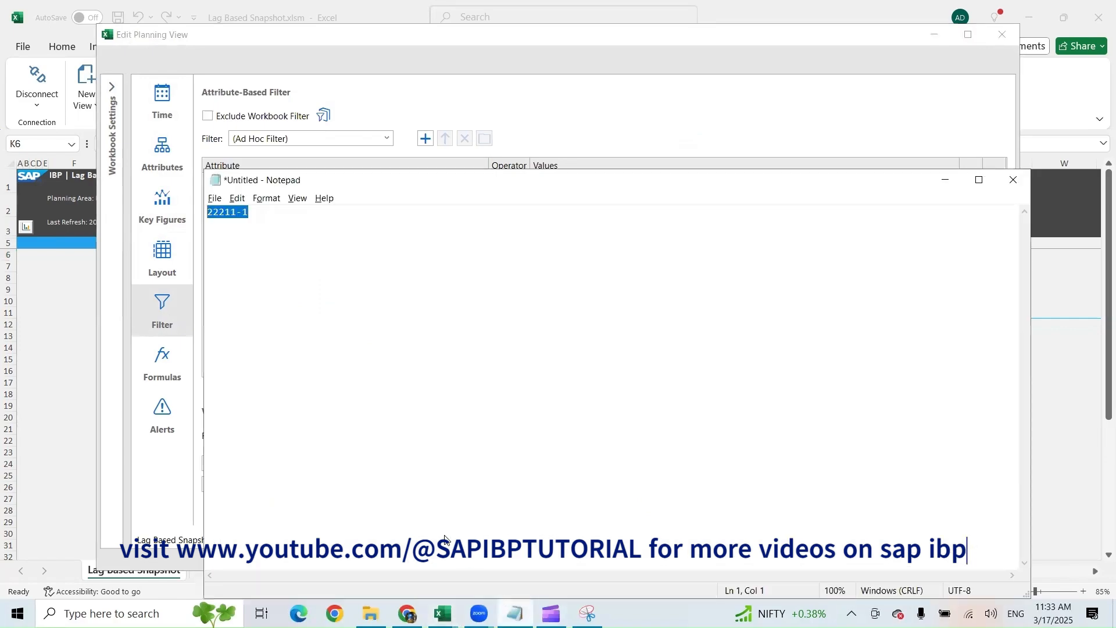
pyautogui.hotkey('alt', 'Tab')
pyautogui.write('22211-1')
pyautogui.moveTo(596, 182); pyautogui.dragTo(409, 201)
pyautogui.write('FG')
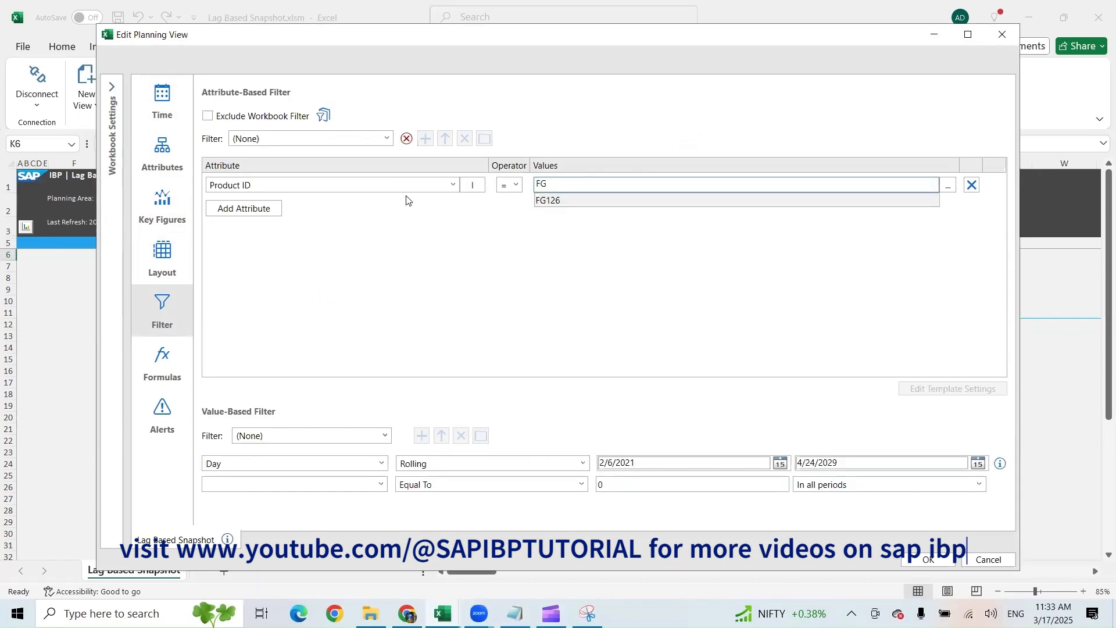
pyautogui.press('Return')
pyautogui.write('22211-1')
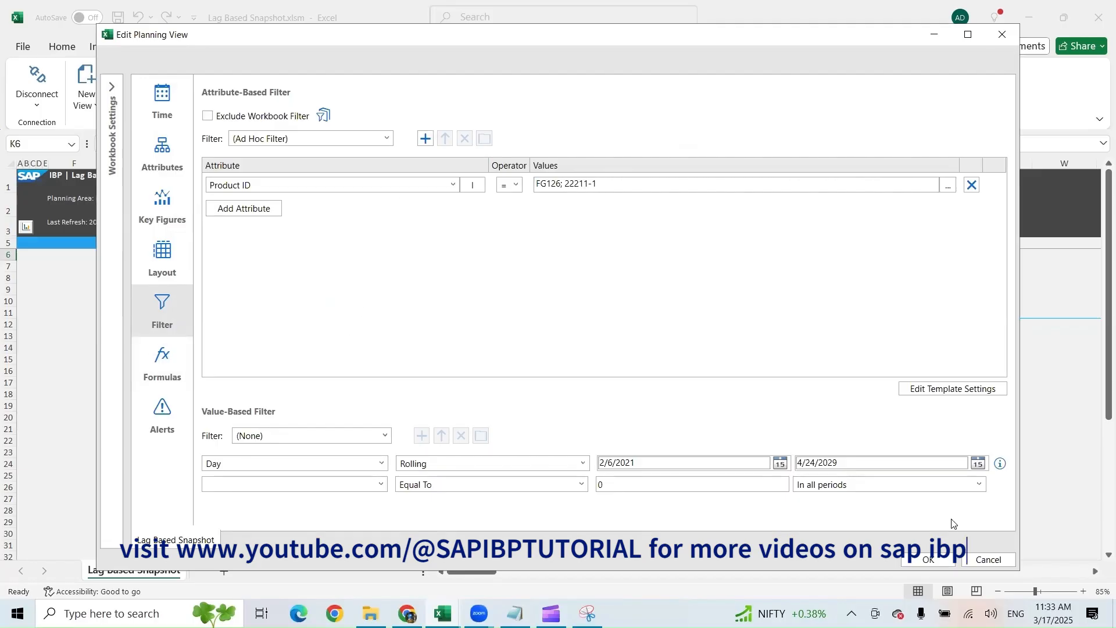
pyautogui.click(991, 560)
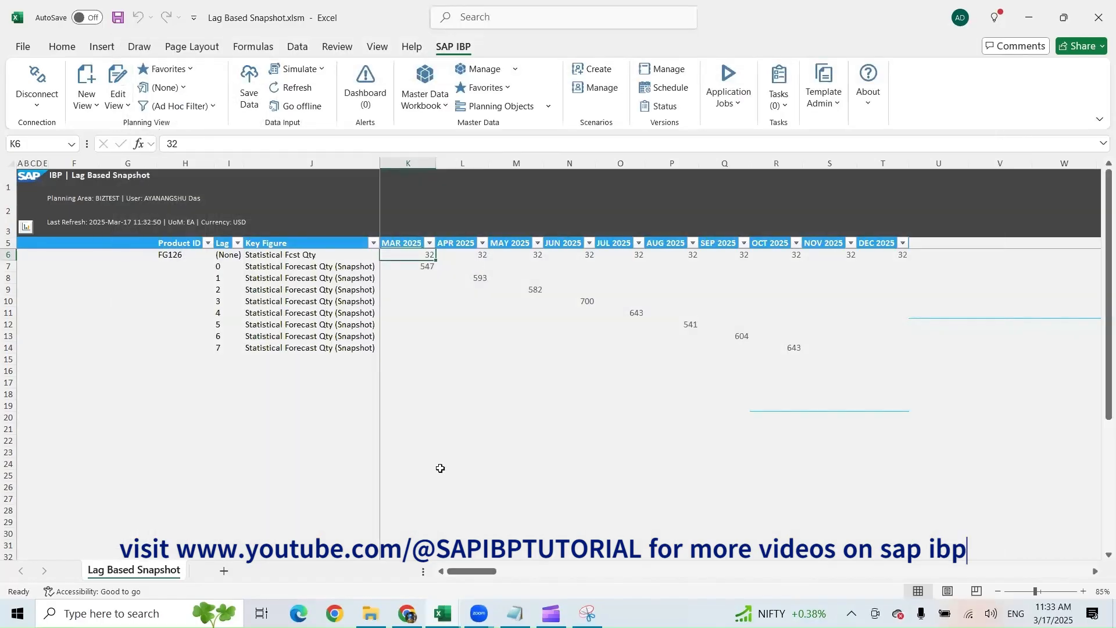
# Step: Switch to the SAP IBP web client in Chrome and find and open the Manage Product Lifecycle app
pyautogui.click(408, 612)
pyautogui.click(127, 73)
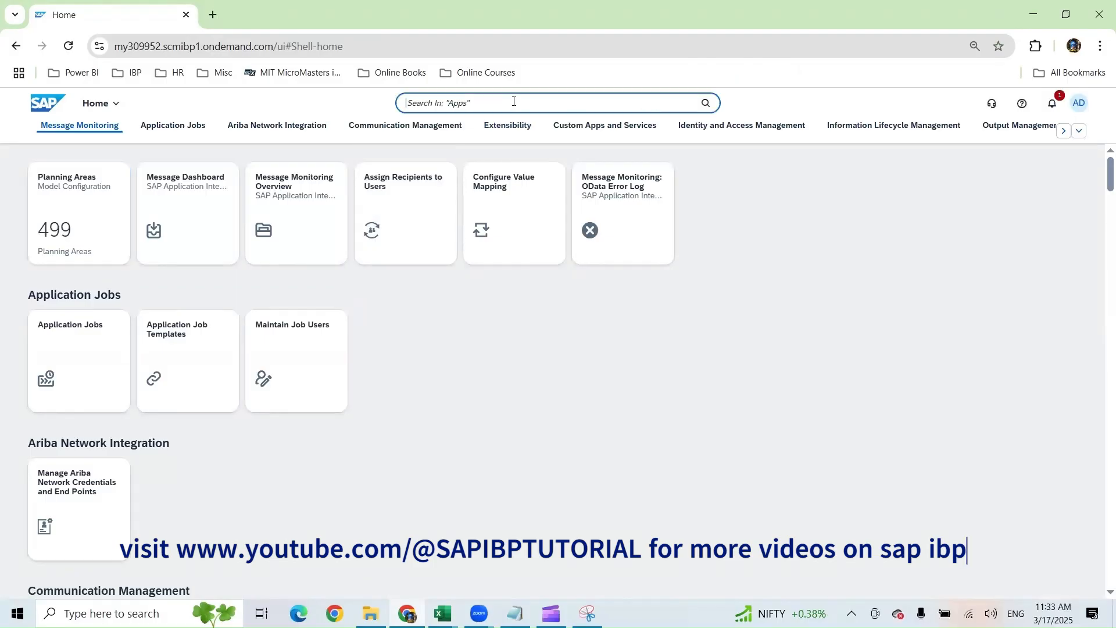
pyautogui.click(513, 102)
pyautogui.write('product lifecyc')
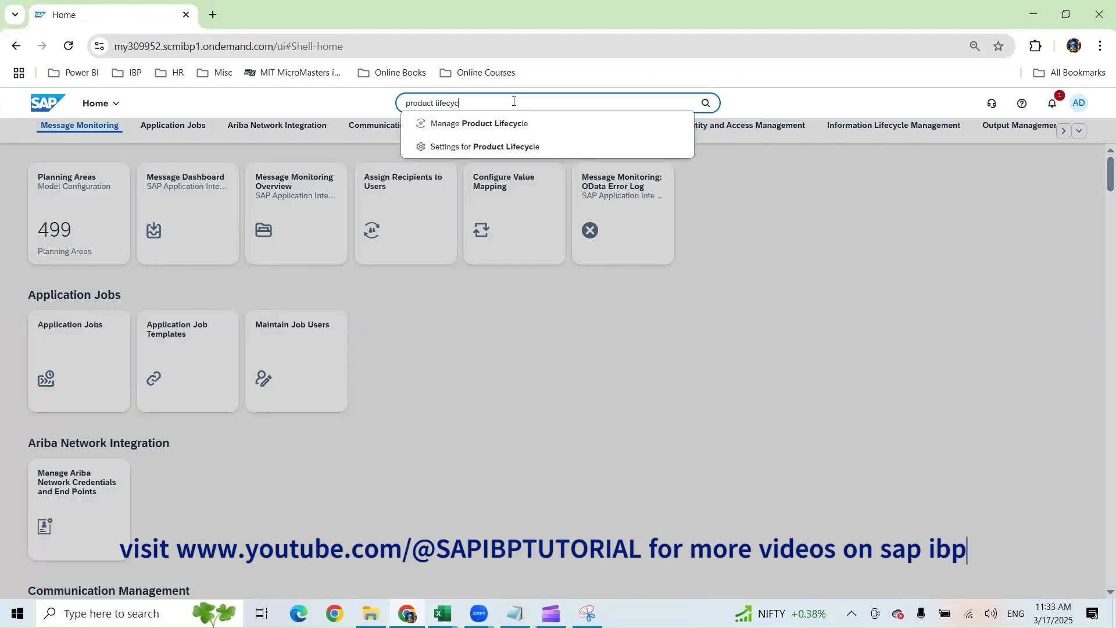
pyautogui.click(505, 123)
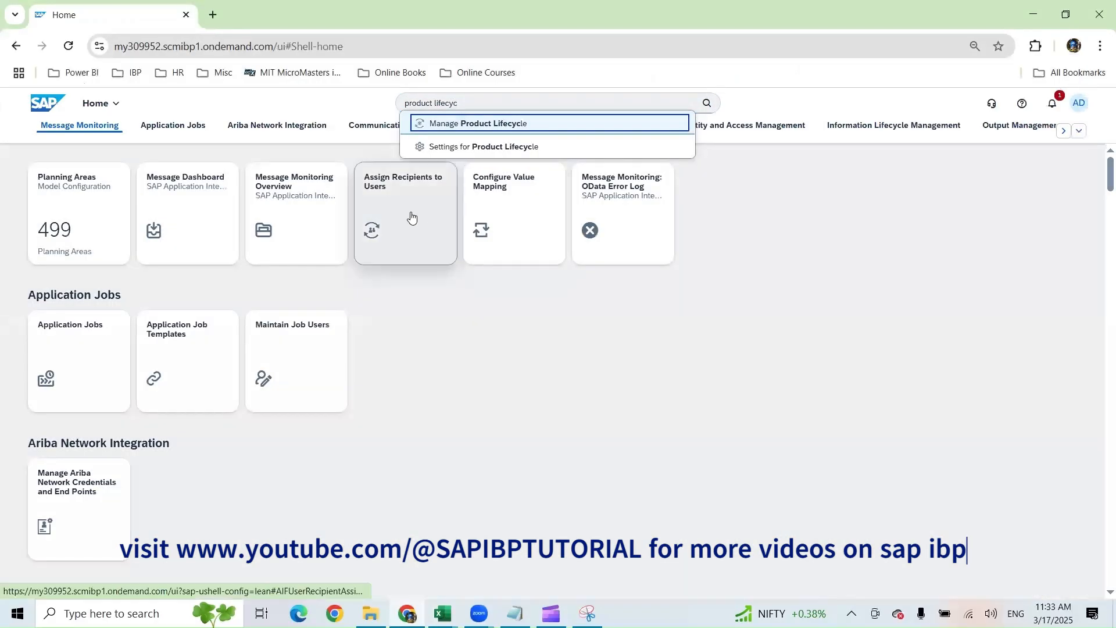
pyautogui.click(607, 124)
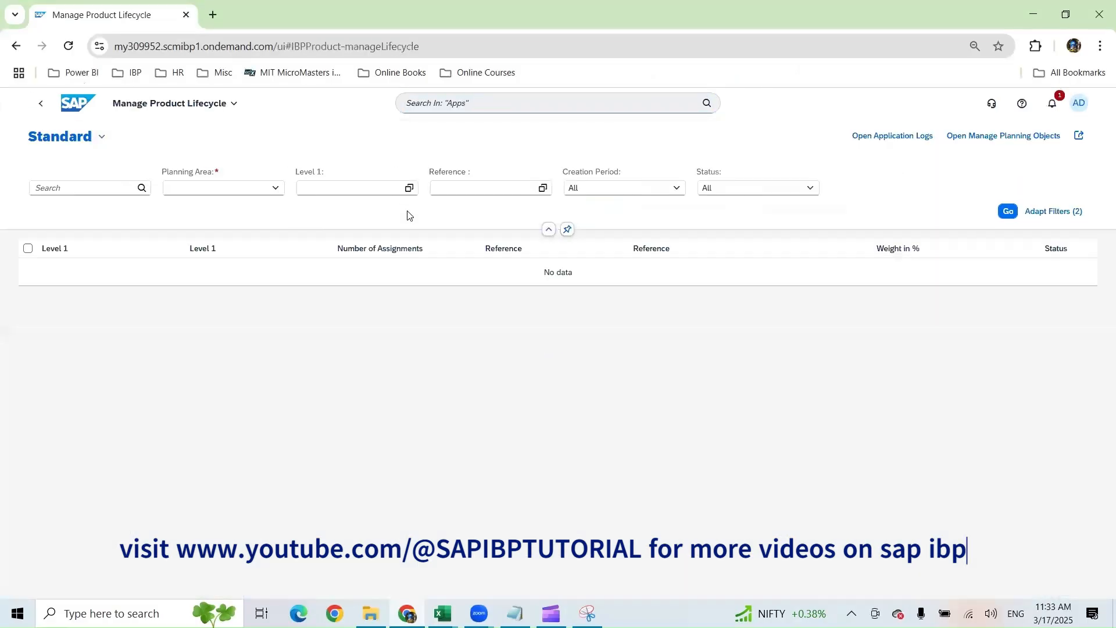
# Step: Filter the product assignments by planning area BIZTEST and load the list
pyautogui.click(243, 189)
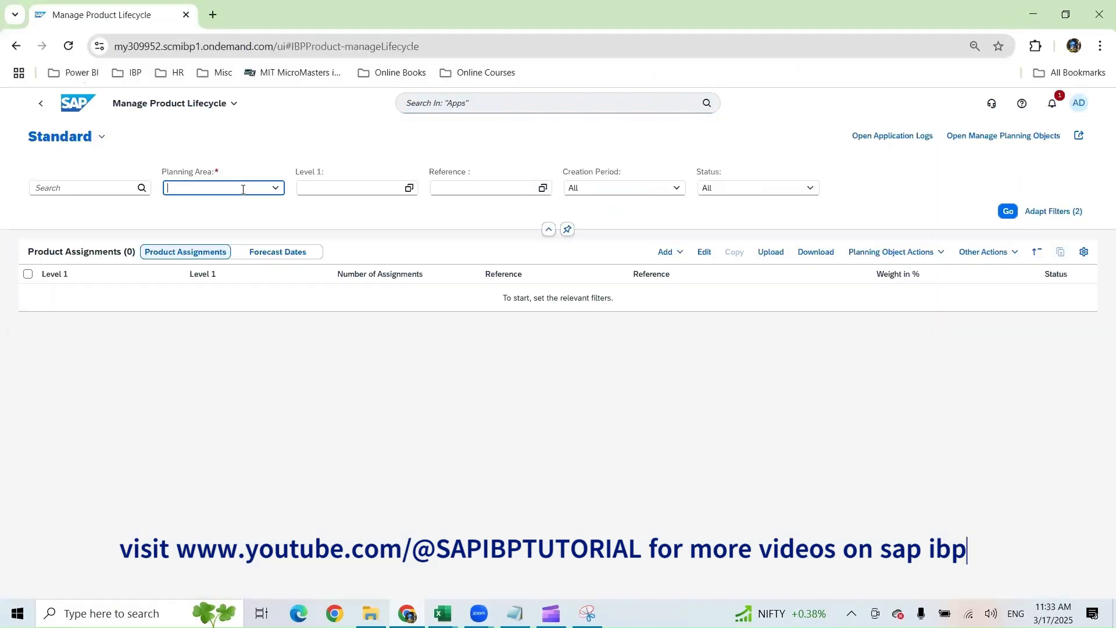
pyautogui.write('BIZTEST')
pyautogui.click(244, 206)
pyautogui.click(1010, 211)
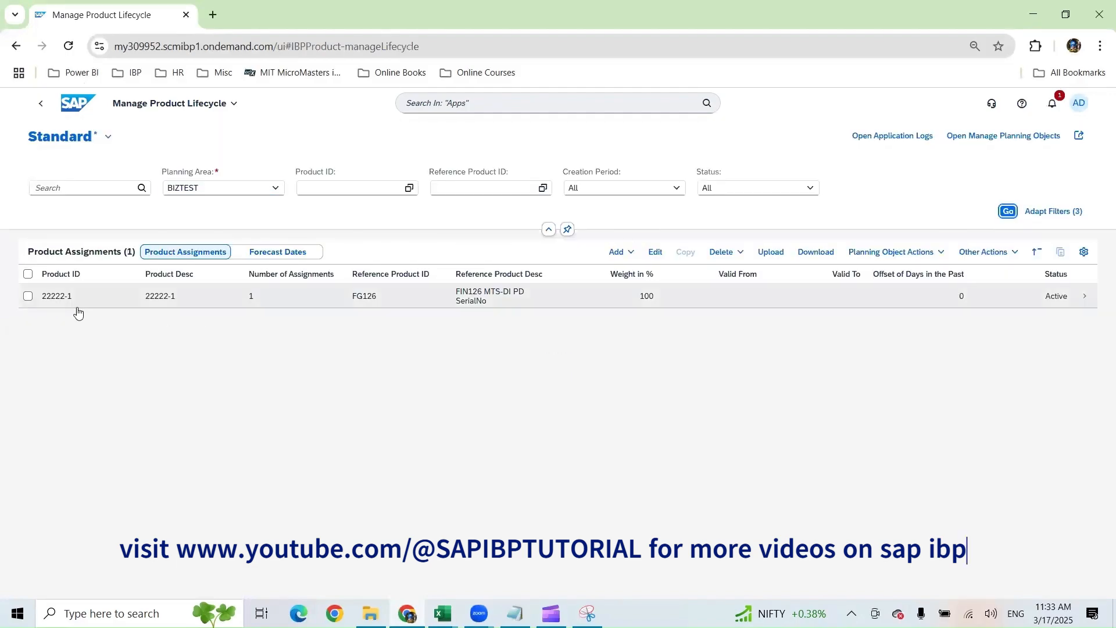
# Step: Add a new Phase-In for product 22211-1 and advance to the reference assignments
pyautogui.click(620, 252)
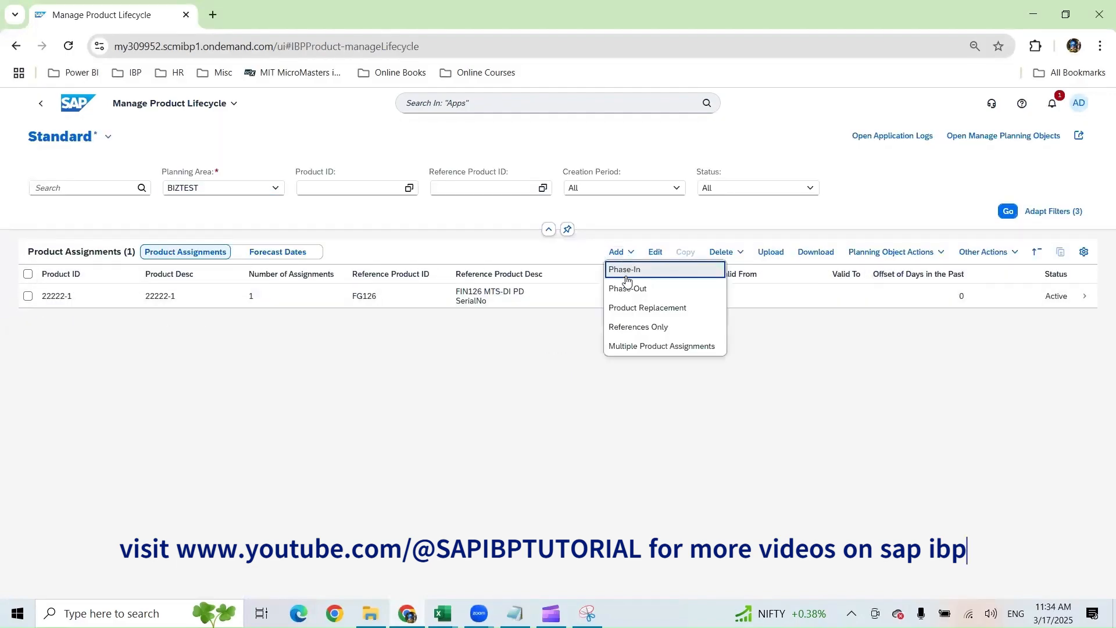
pyautogui.click(627, 275)
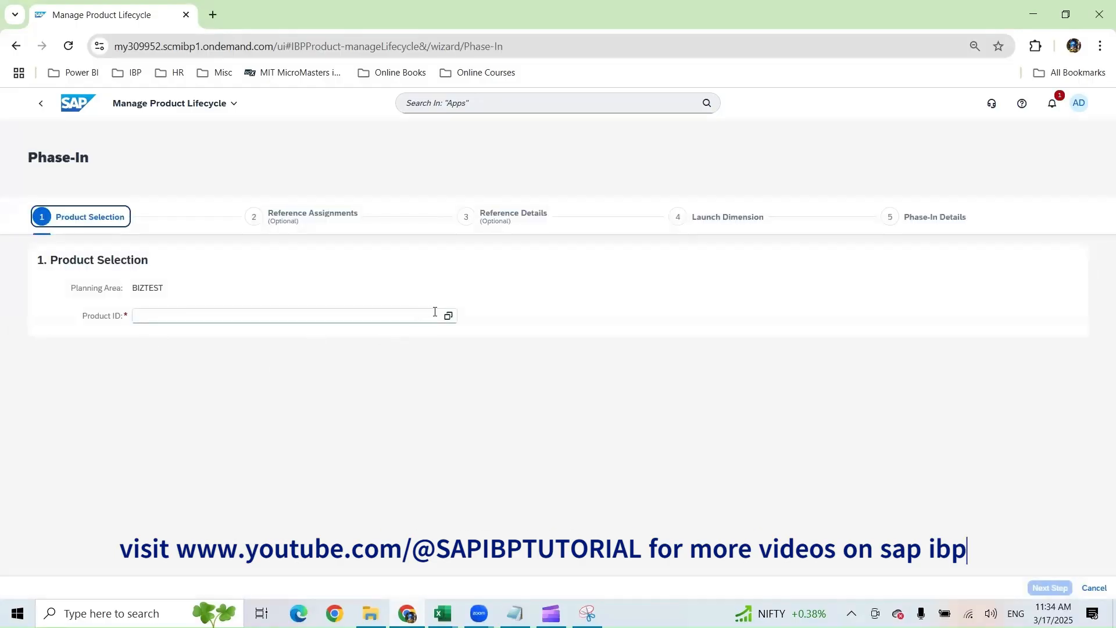
pyautogui.click(448, 316)
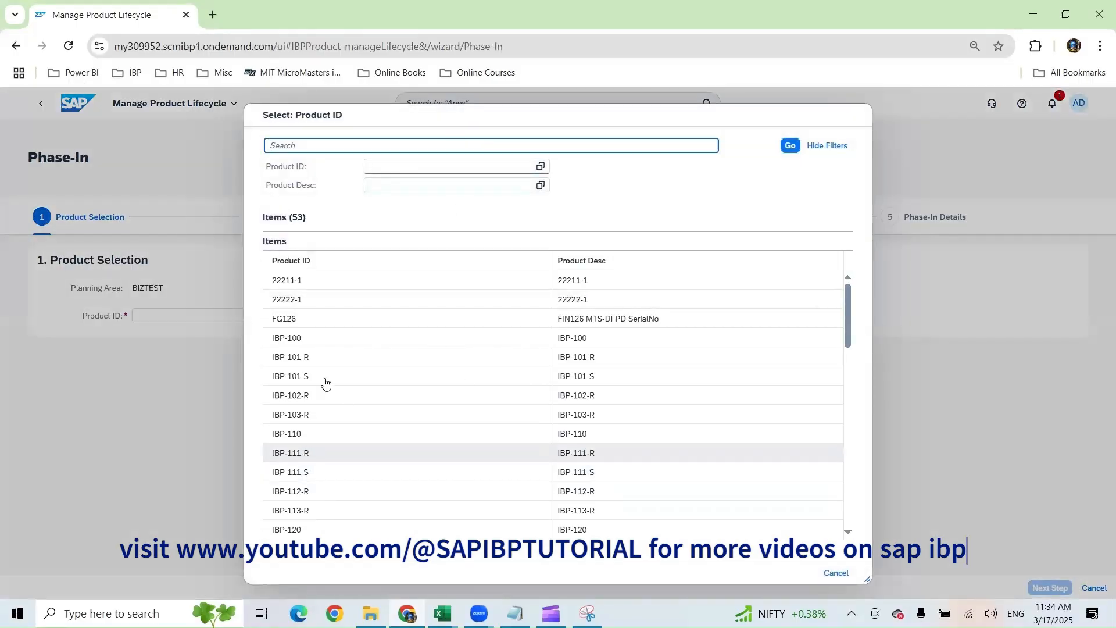
pyautogui.click(329, 284)
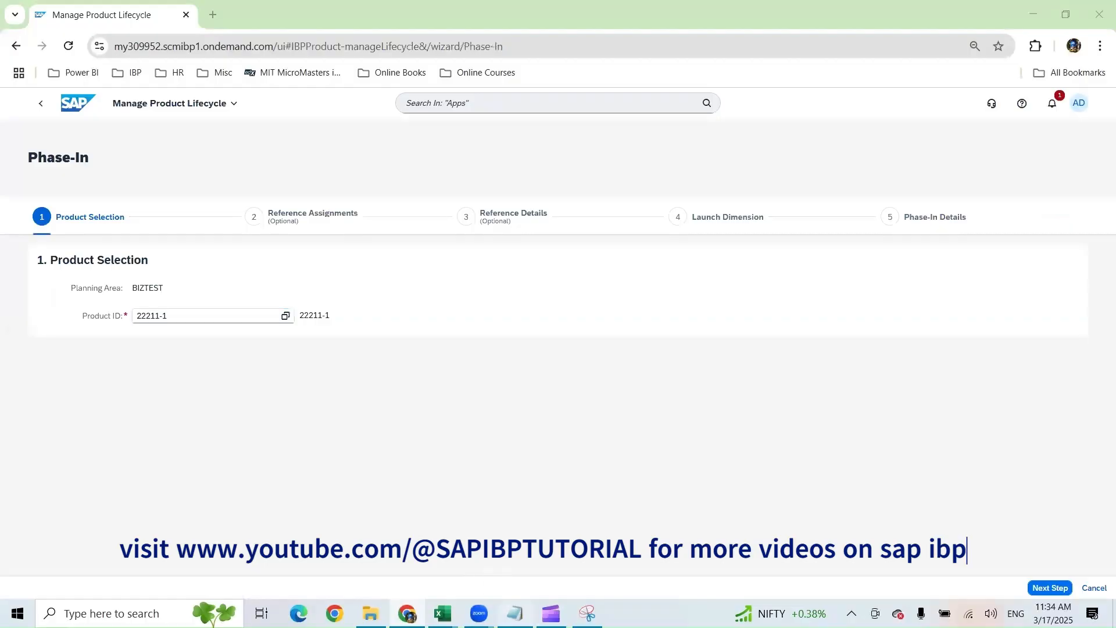
pyautogui.hotkey('alt', 'Tab')
pyautogui.hotkey('alt', 'Tab')
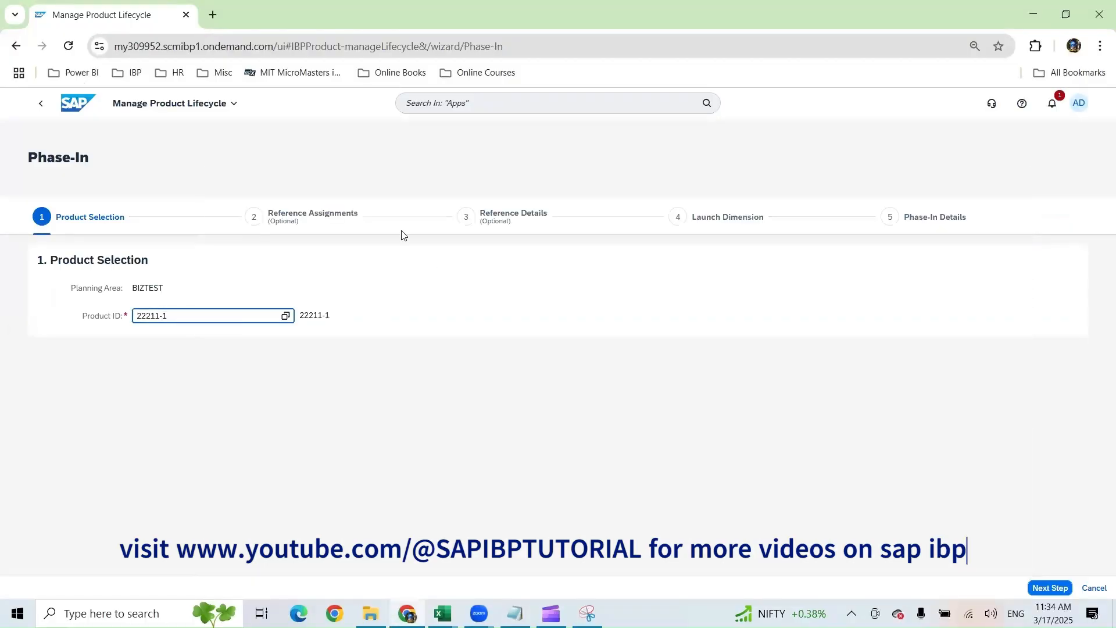
pyautogui.click(1050, 587)
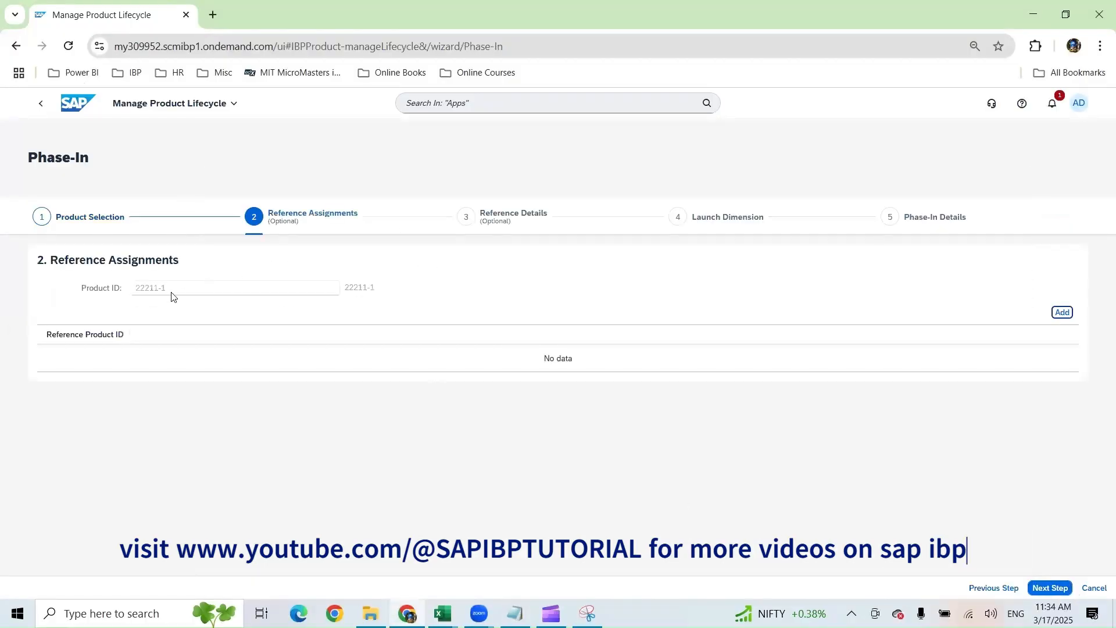
# Step: Assign FG126 as the reference product and accept its reference details at 100% weight
pyautogui.click(1062, 313)
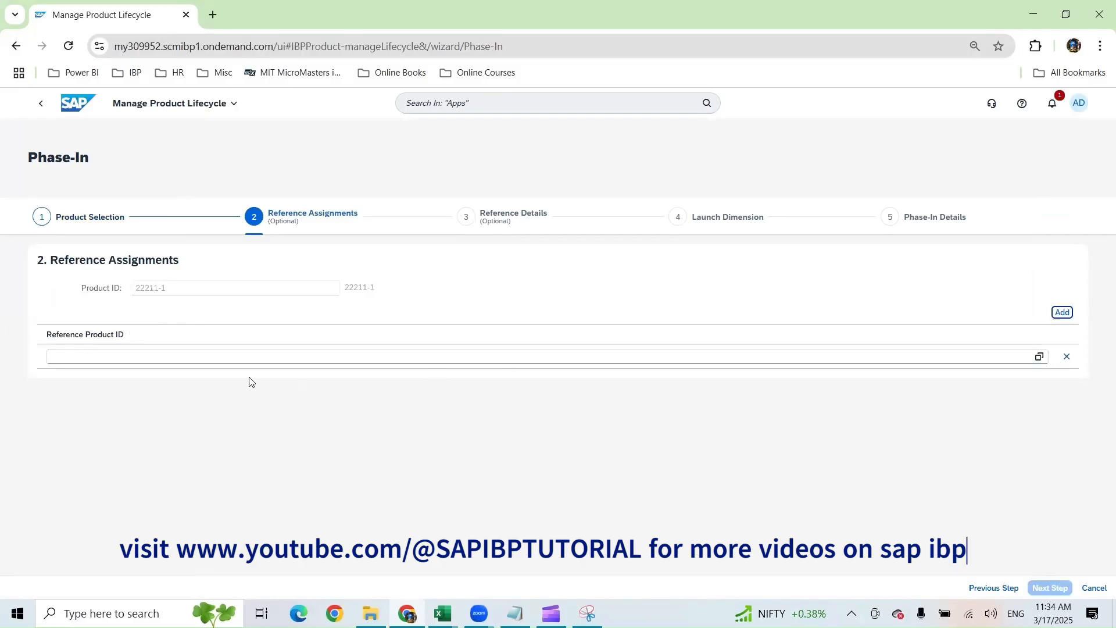
pyautogui.click(1040, 357)
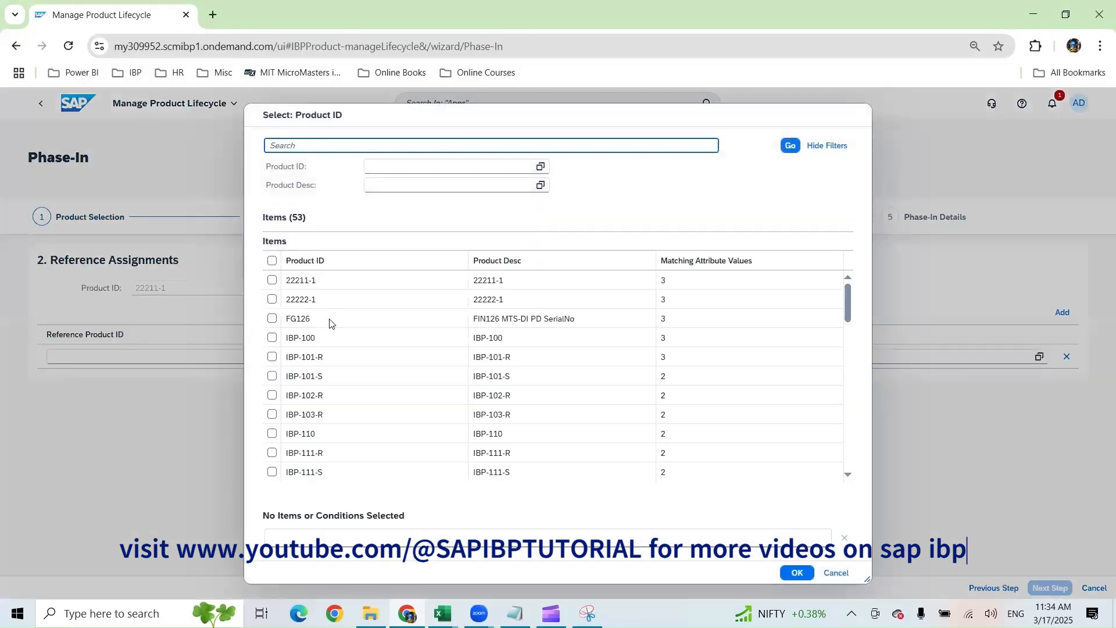
pyautogui.click(272, 319)
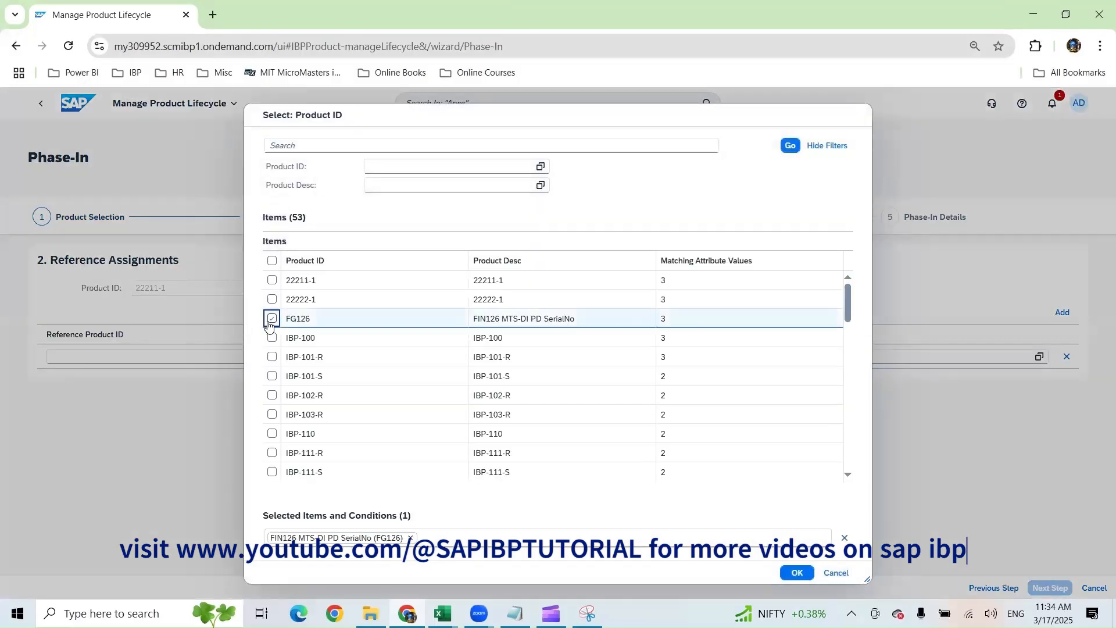
pyautogui.click(797, 572)
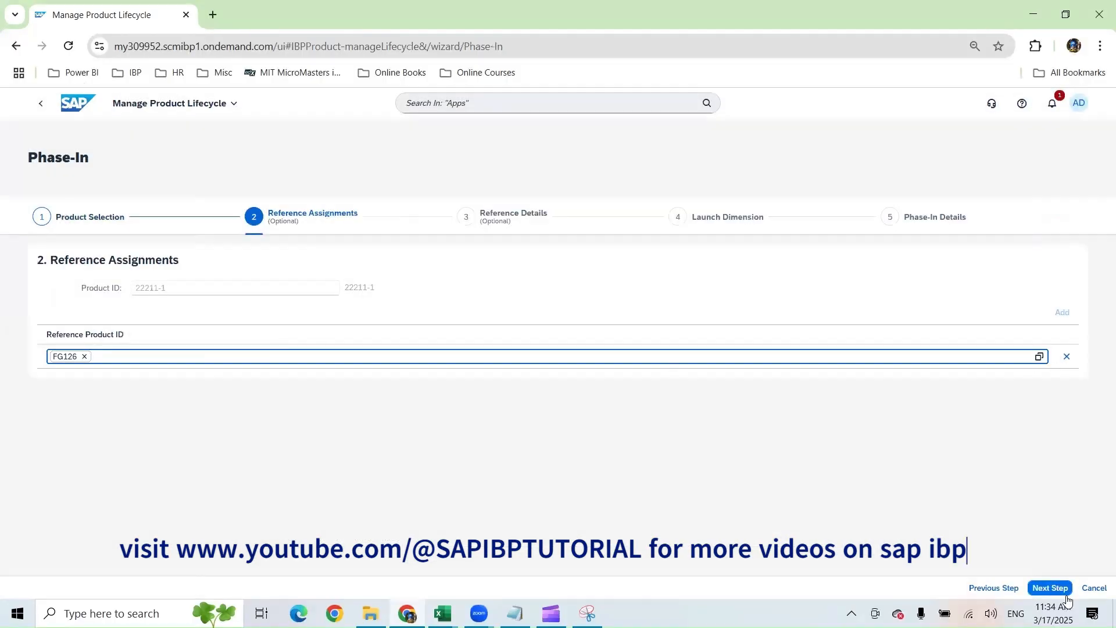
pyautogui.click(1051, 588)
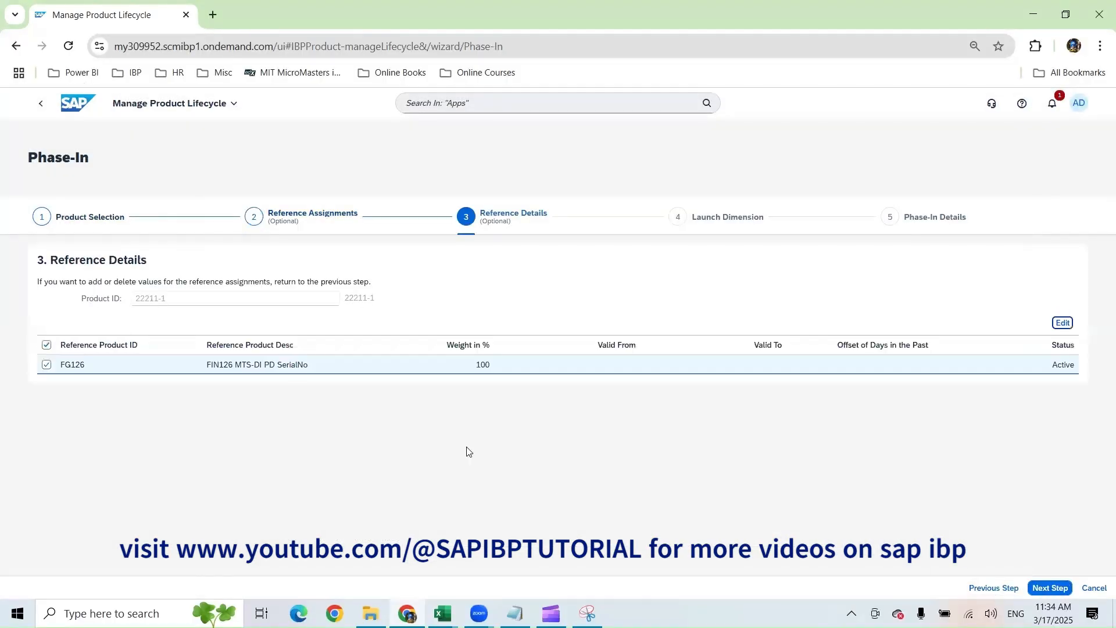
pyautogui.doubleClick(480, 366)
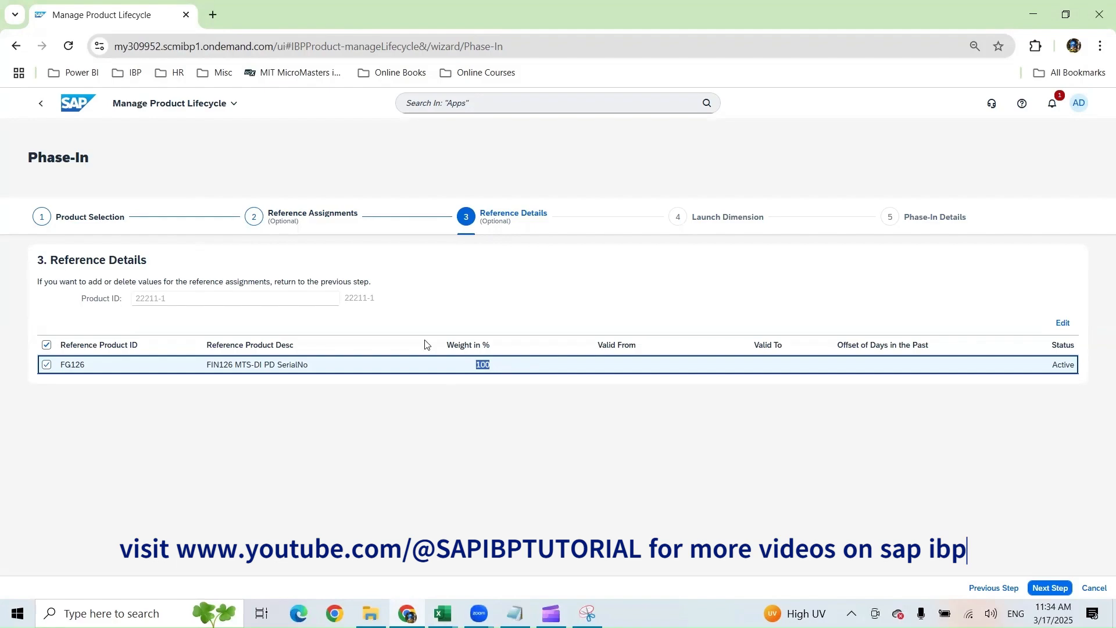
pyautogui.click(1041, 589)
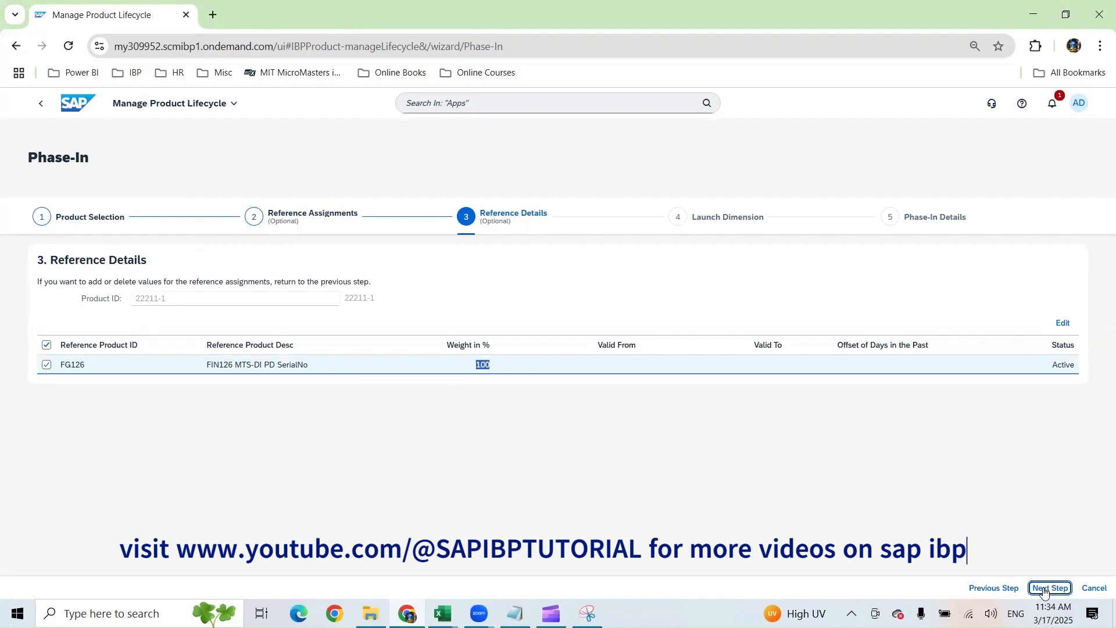
# Step: Add Product ID as the launch dimension and proceed to the phase-in details
pyautogui.click(1062, 323)
pyautogui.click(155, 370)
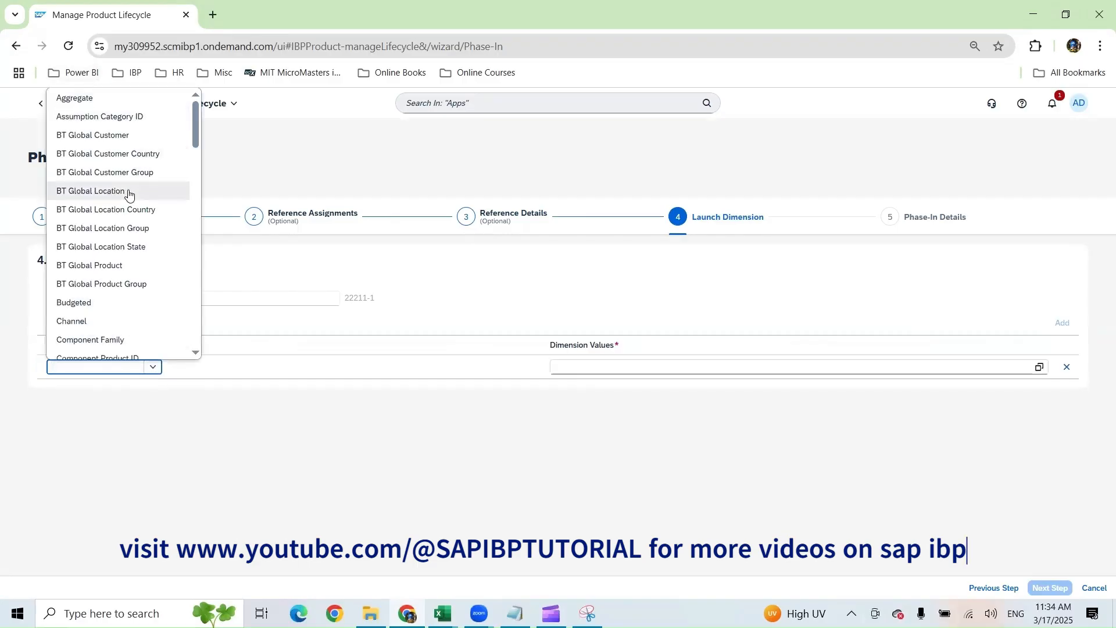
pyautogui.scroll(-3, 126, 252)
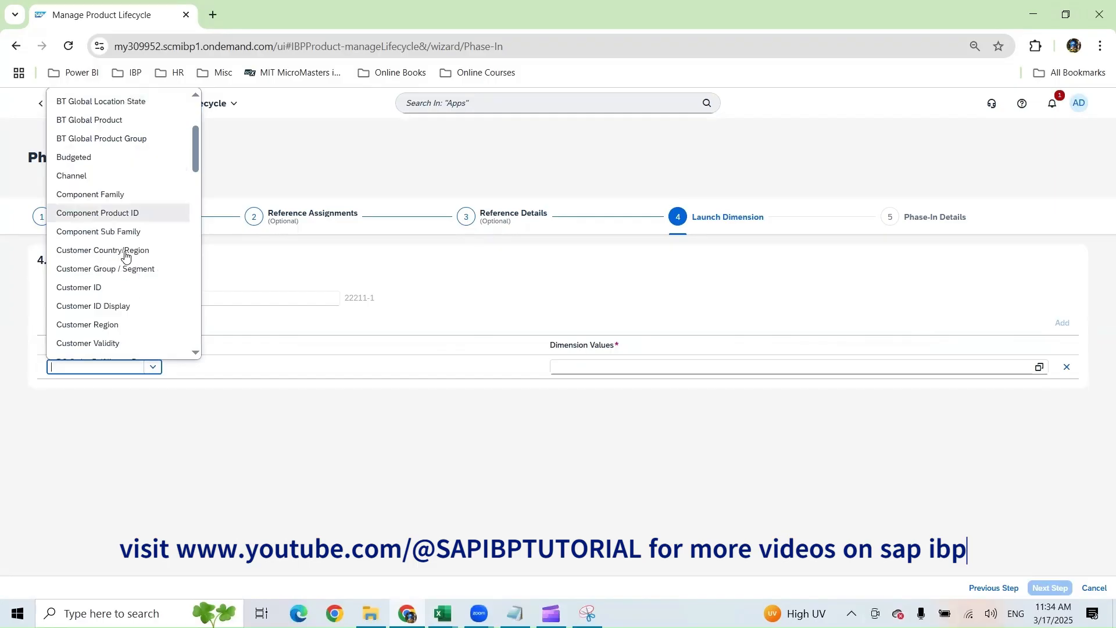
pyautogui.scroll(-1, 125, 256)
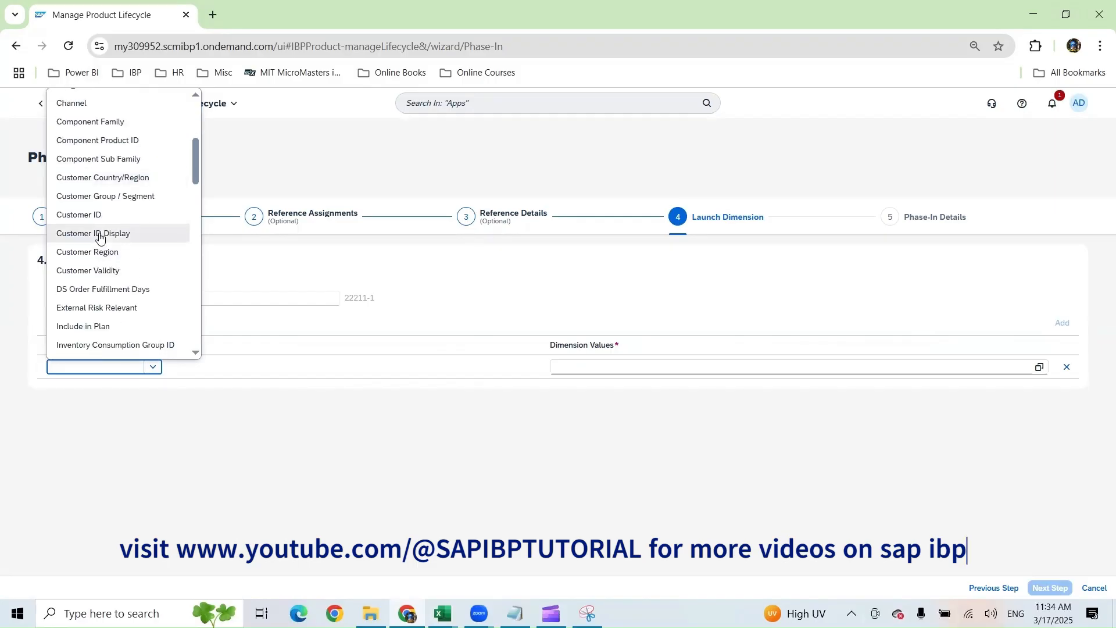
pyautogui.scroll(-1, 99, 299)
pyautogui.scroll(-6, 99, 300)
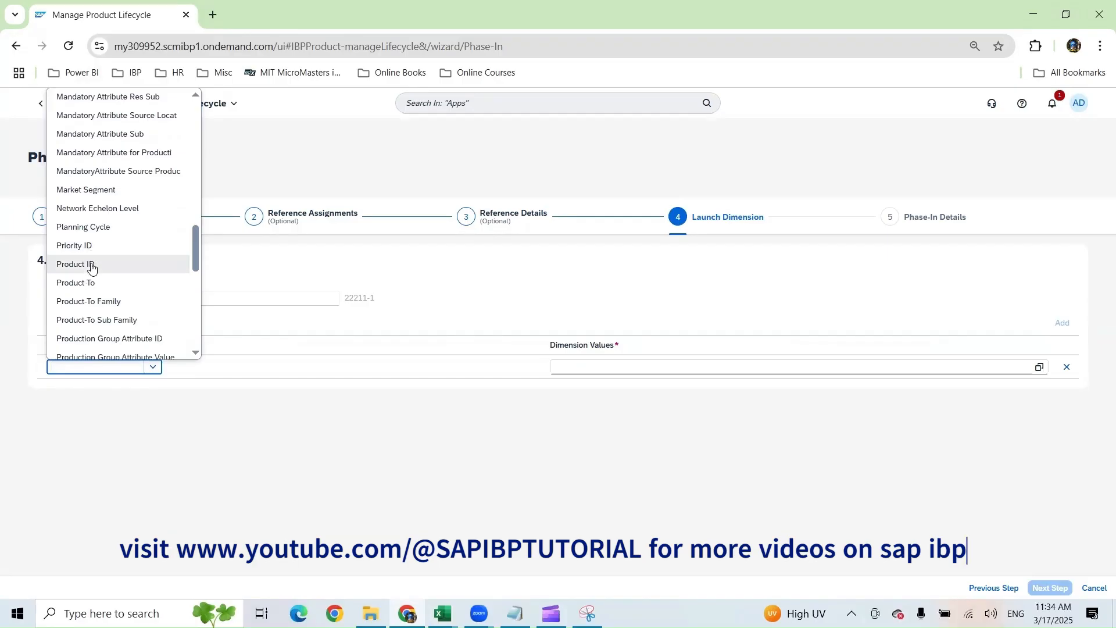
pyautogui.click(92, 264)
pyautogui.click(1050, 587)
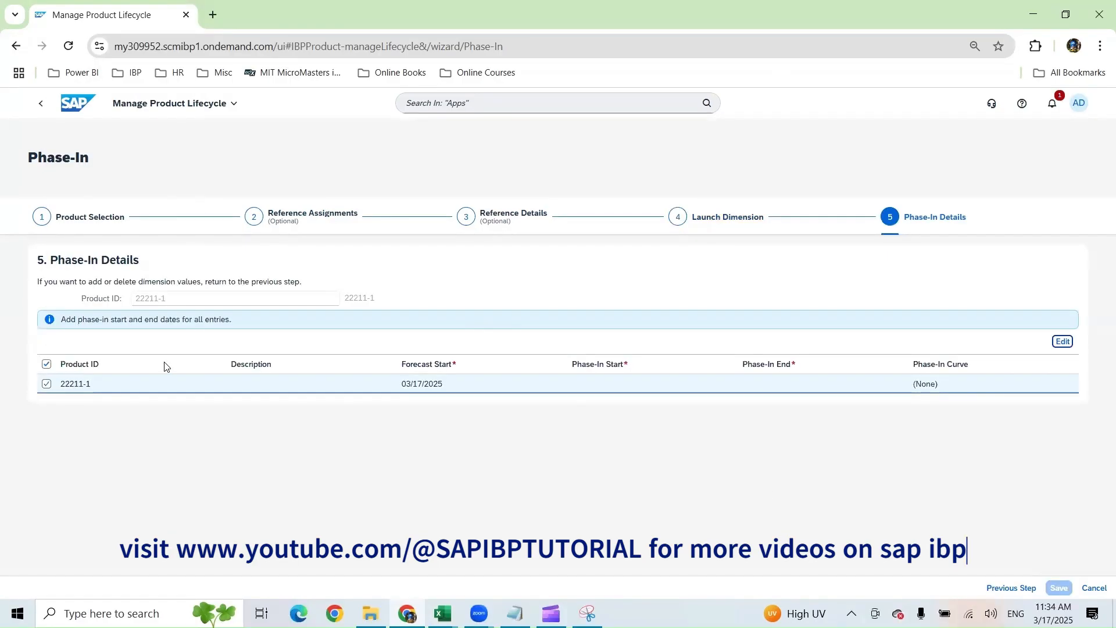
# Step: Edit the 22211-1 phase-in details with a phase-in start of 04/01/2025 and a phase-in end of 07/31/2025
pyautogui.click(1066, 344)
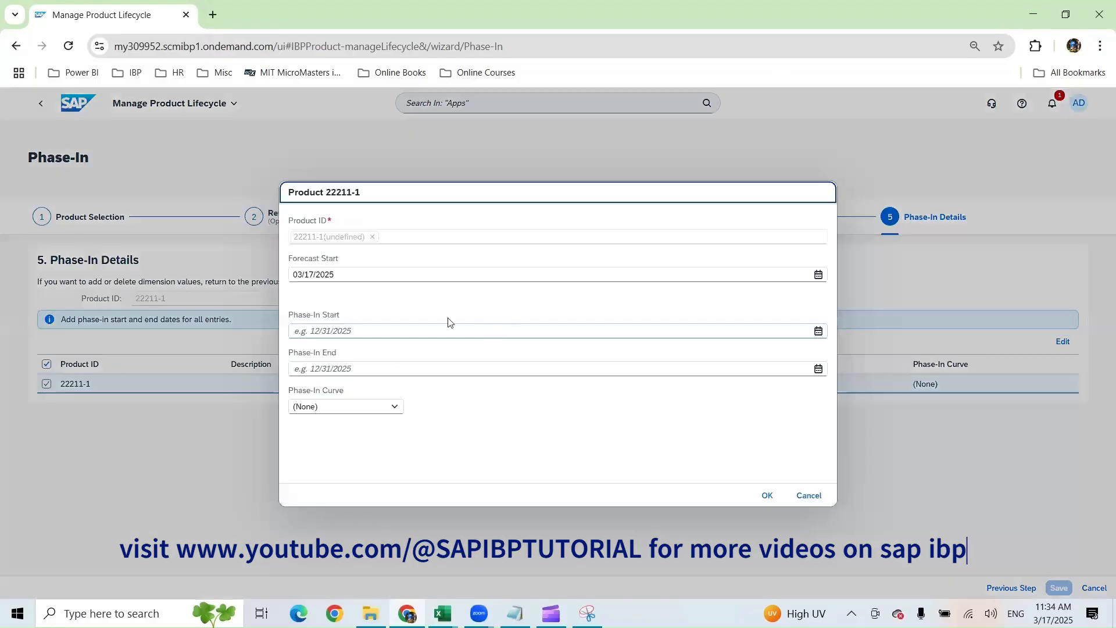
pyautogui.click(349, 273)
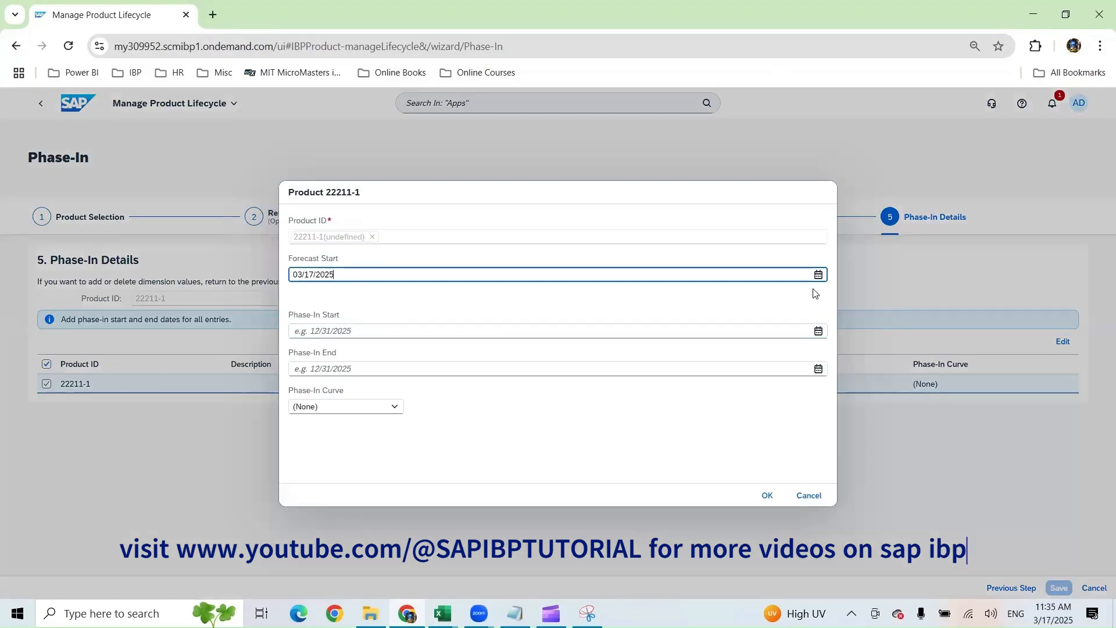
pyautogui.click(818, 331)
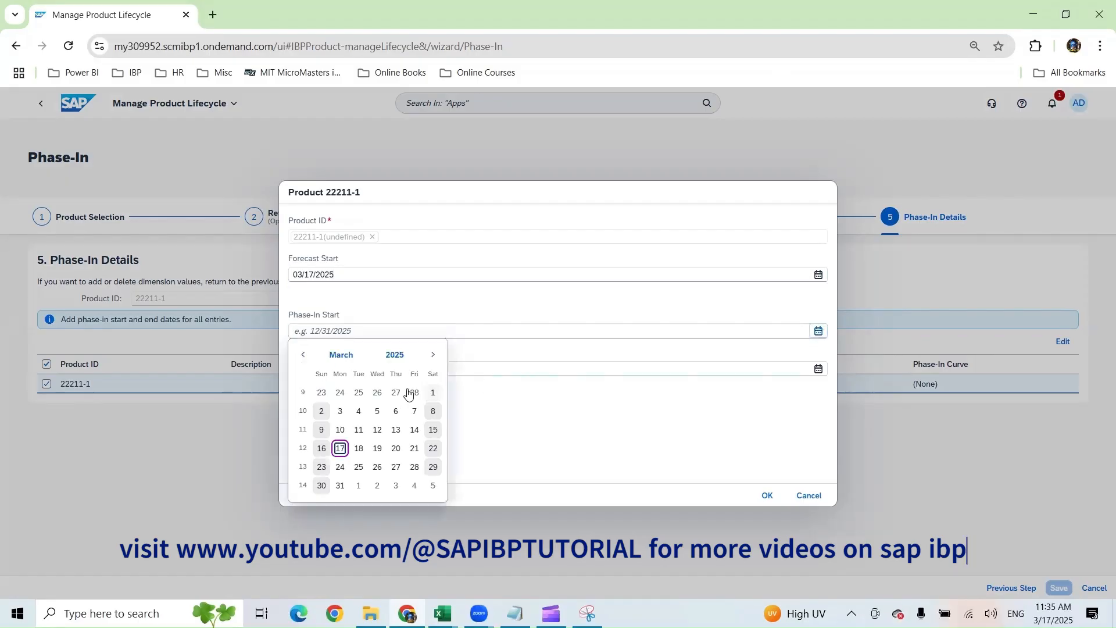
pyautogui.click(359, 486)
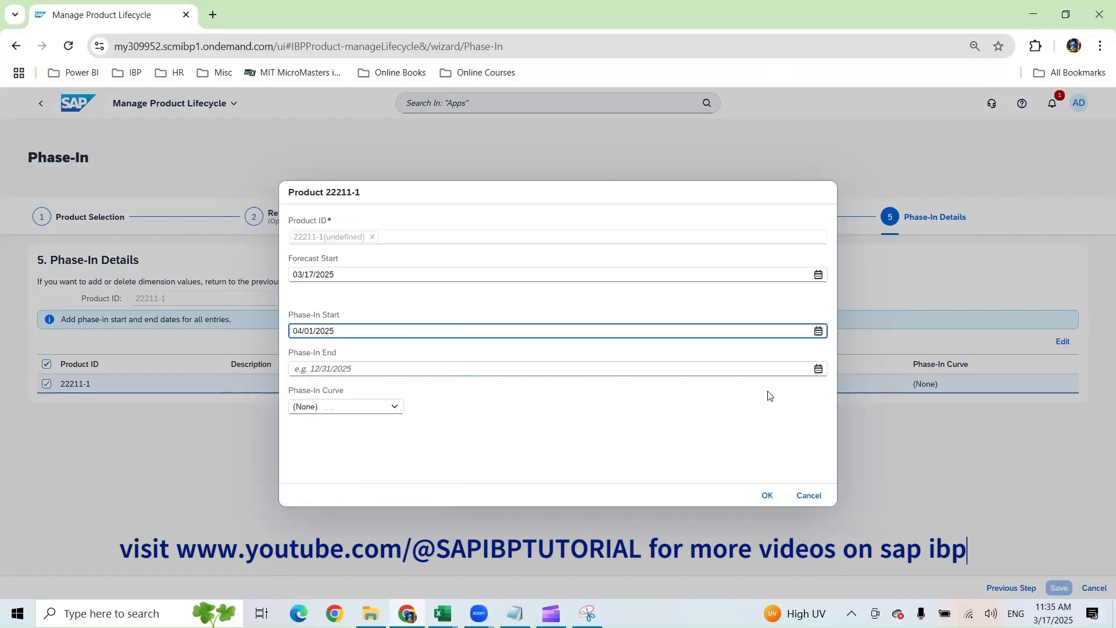
pyautogui.click(818, 369)
pyautogui.click(431, 394)
pyautogui.click(432, 394)
pyautogui.click(431, 393)
pyautogui.click(431, 394)
pyautogui.click(396, 505)
# Step: Set the phase-in curve to Linear and the forecast start date to 04/01/2025
pyautogui.click(394, 407)
pyautogui.click(364, 444)
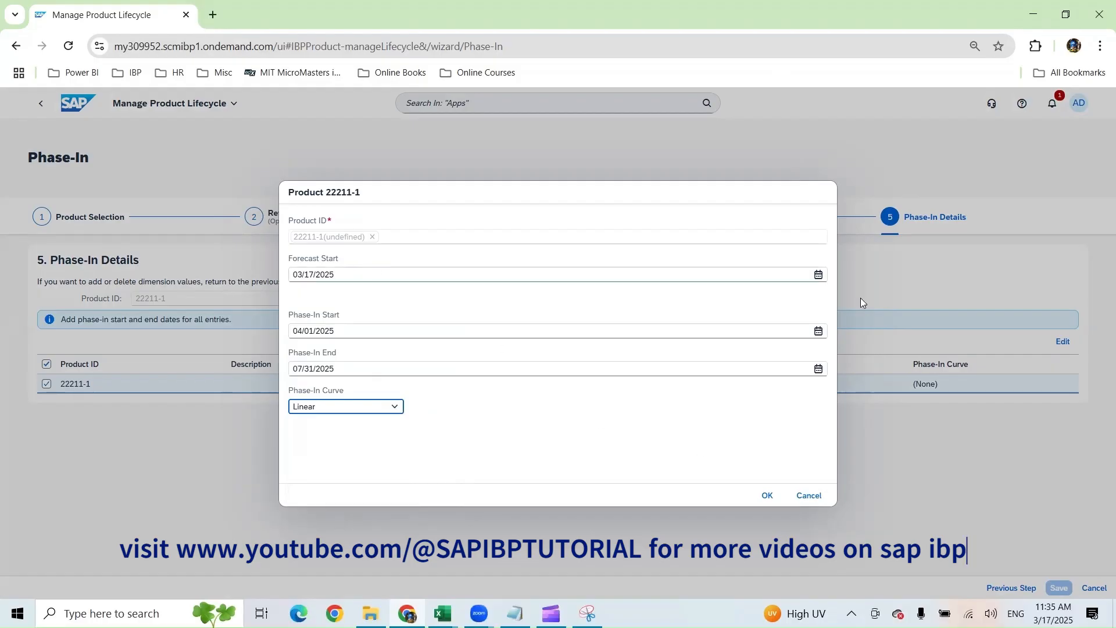
pyautogui.click(818, 274)
pyautogui.click(359, 428)
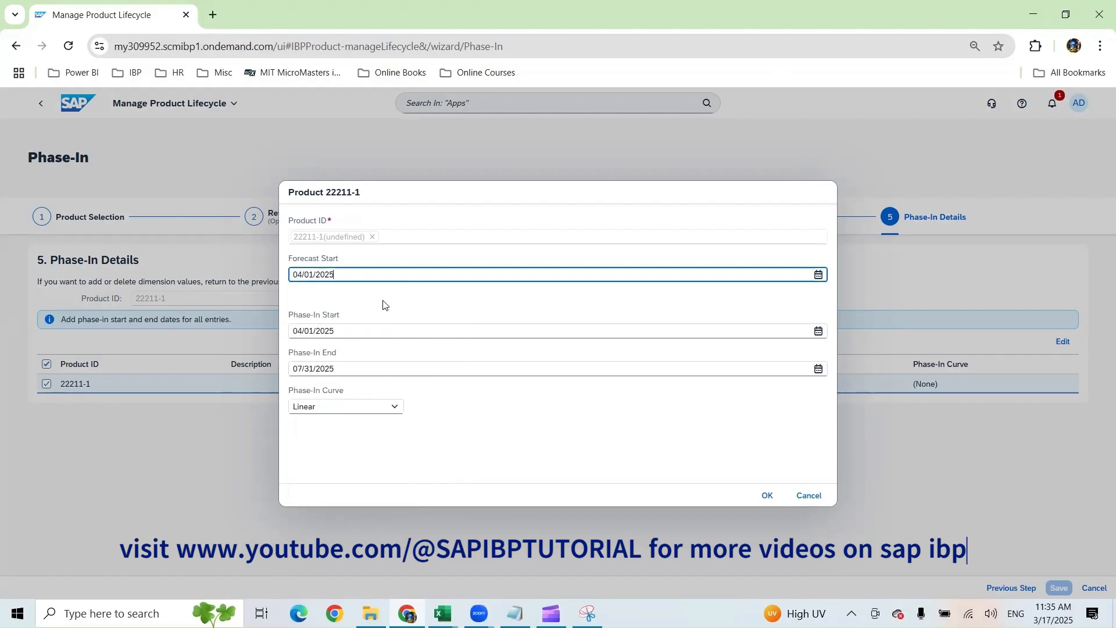
# Step: Confirm the 22211-1 phase-in dates and curve, and save the phase-in
pyautogui.click(351, 329)
pyautogui.click(767, 496)
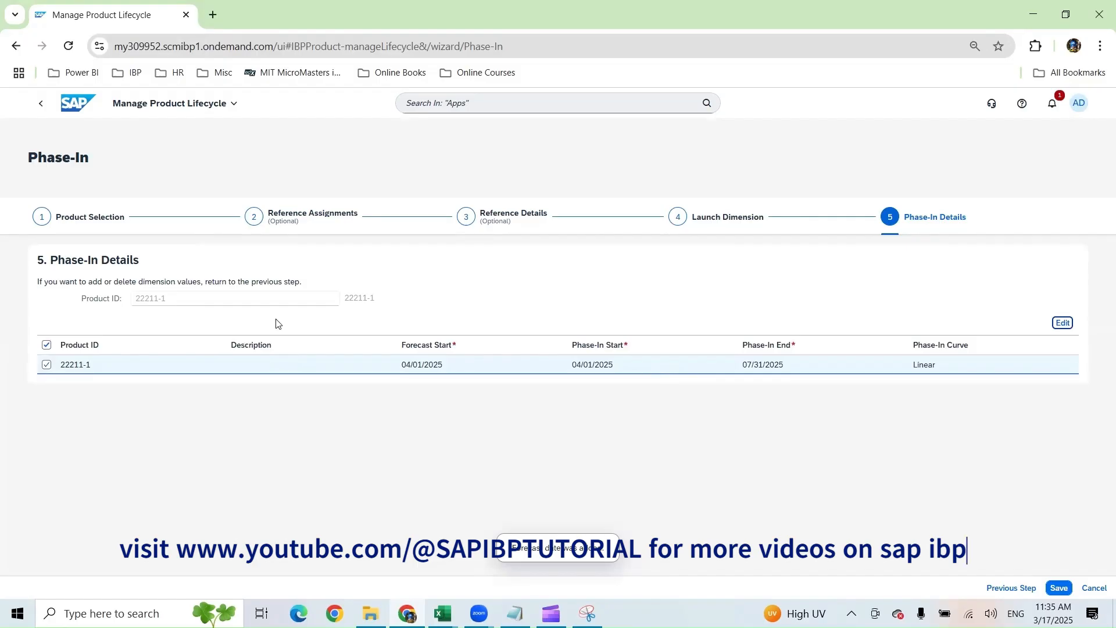
pyautogui.click(1059, 588)
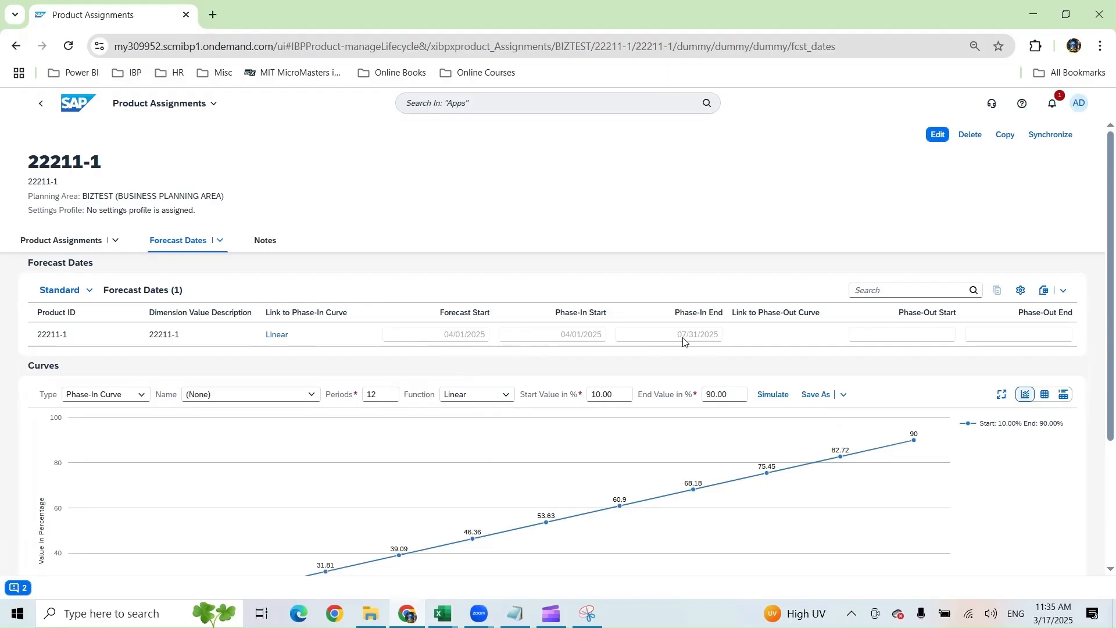
# Step: Preview the Linear phase-in curve over 4 periods and examine its percentage for each period
pyautogui.moveTo(387, 394); pyautogui.dragTo(357, 391)
pyautogui.write('4')
pyautogui.click(475, 376)
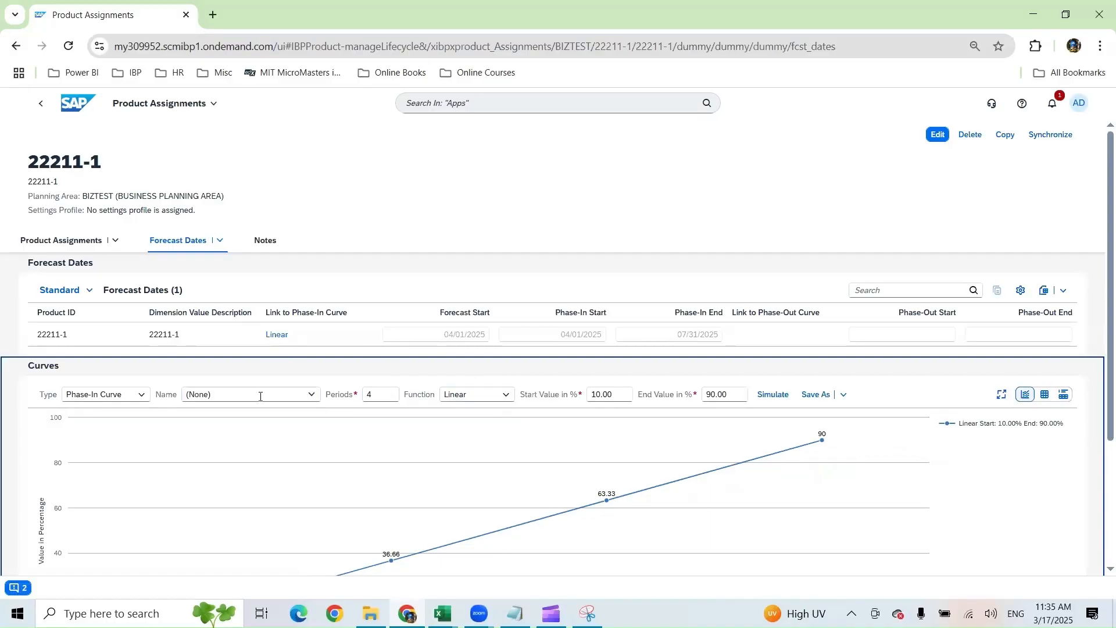
pyautogui.scroll(-1, 732, 423)
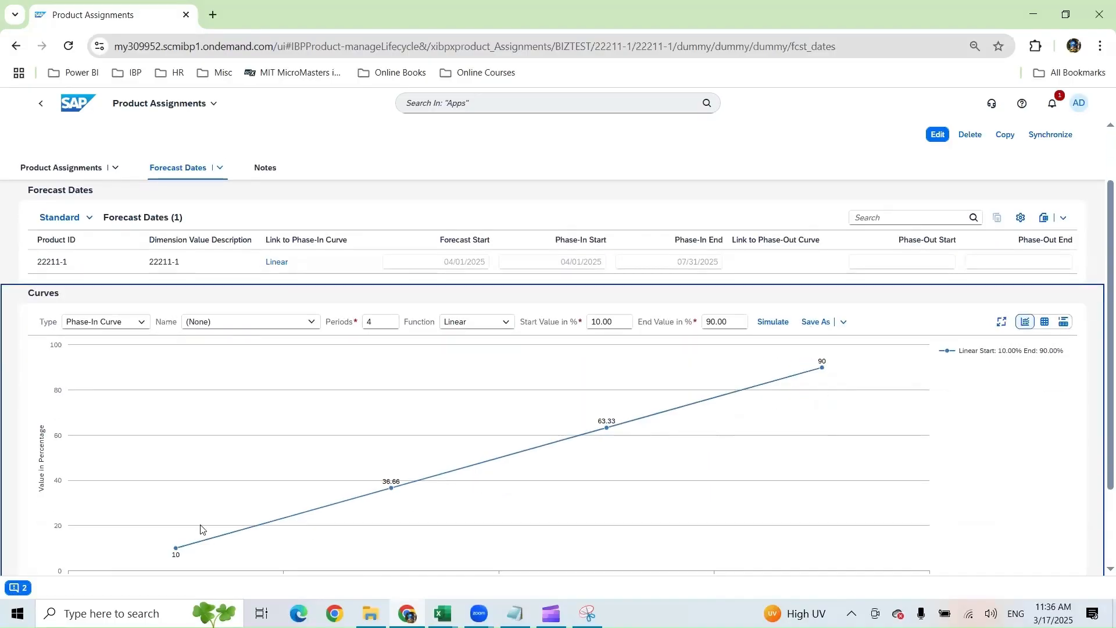
pyautogui.scroll(-1, 181, 552)
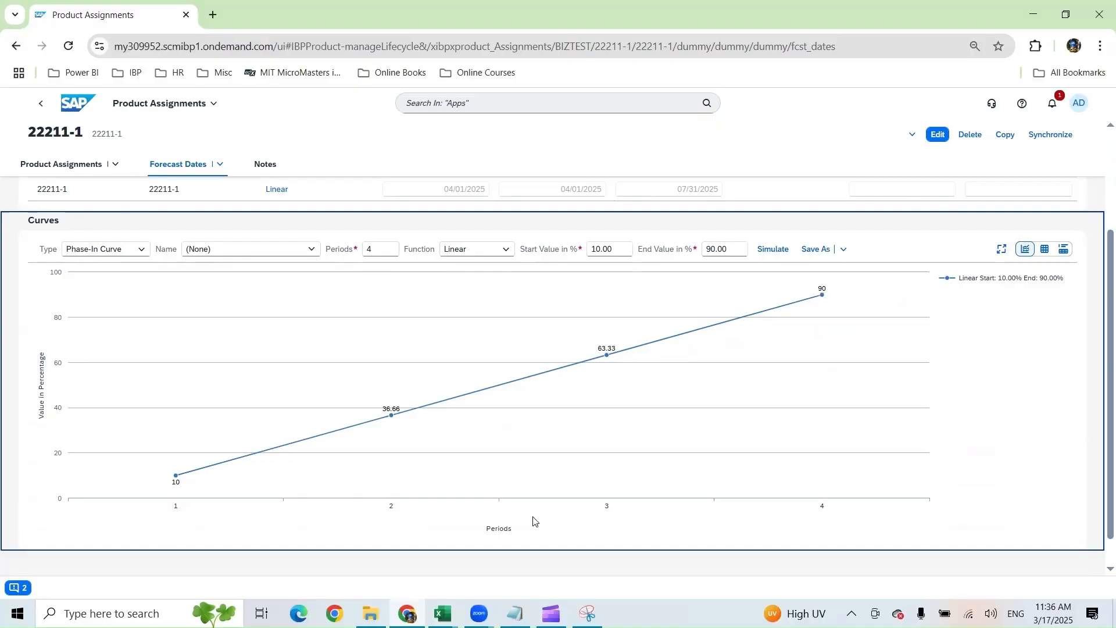
pyautogui.click(443, 613)
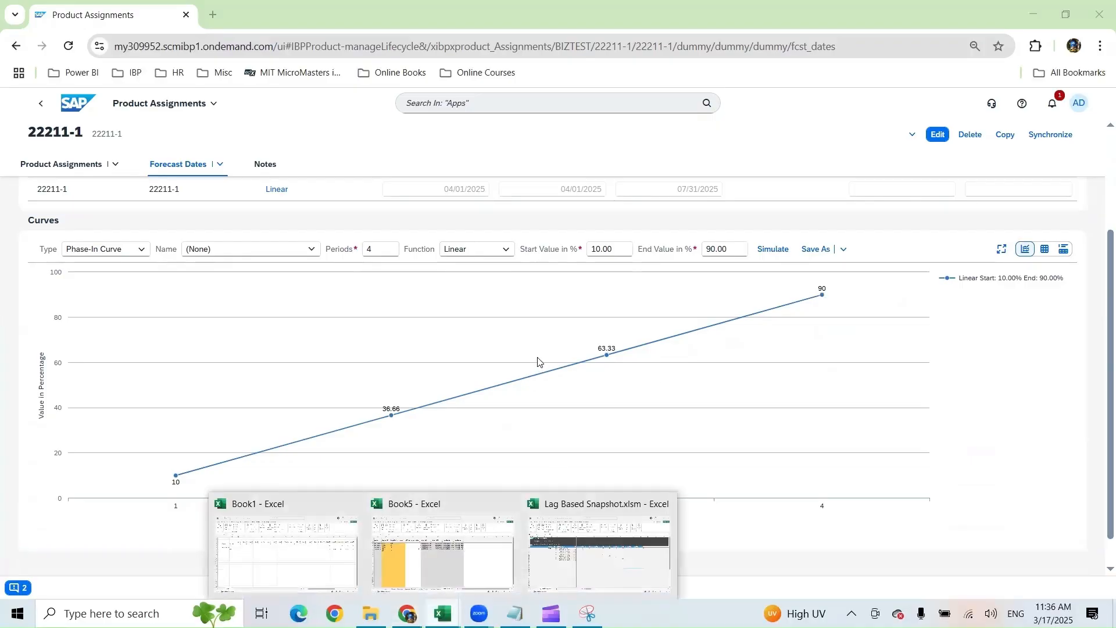
pyautogui.click(468, 284)
pyautogui.scroll(3, 603, 291)
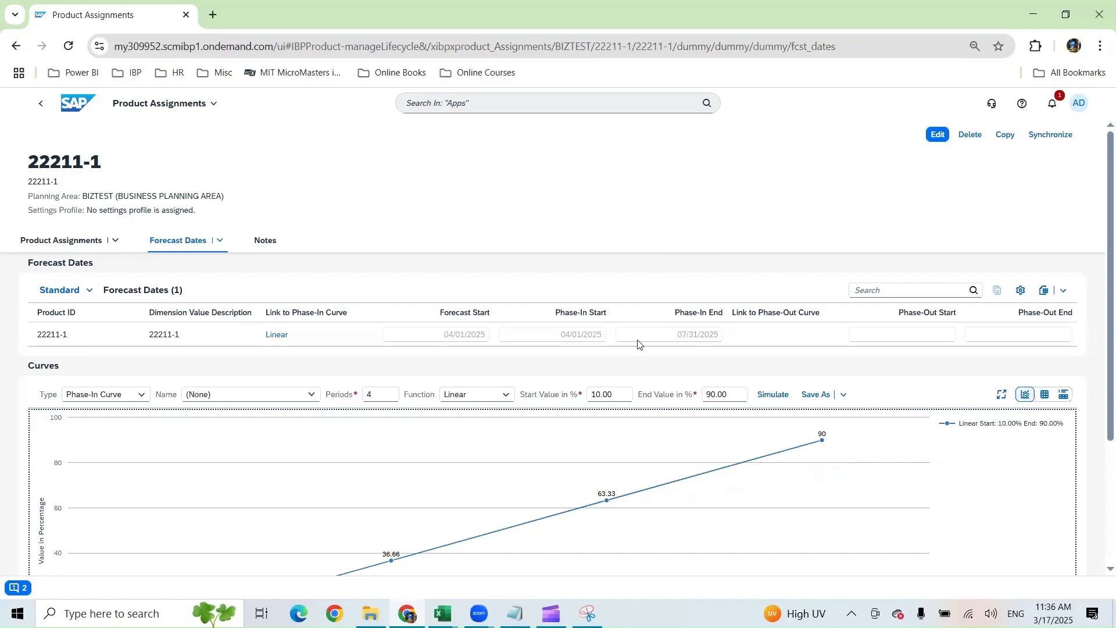
pyautogui.scroll(-3, 411, 455)
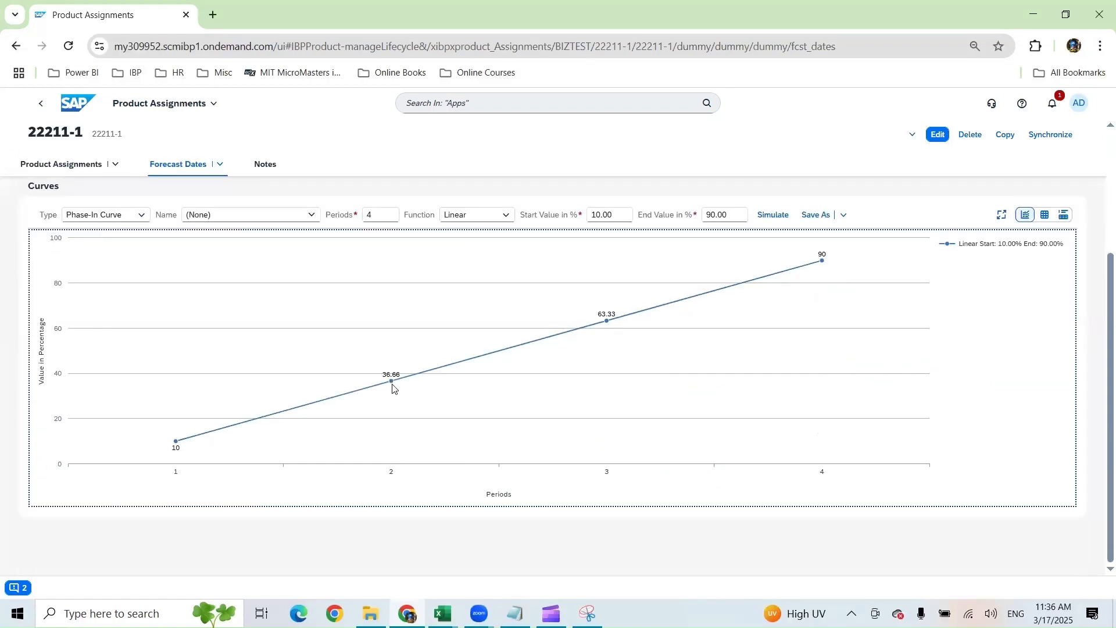
# Step: Switch to the Book1 workbook in Excel and examine the new product's Apr-25 to Jul-25 forecast against Product1's forecast
pyautogui.moveTo(443, 612)
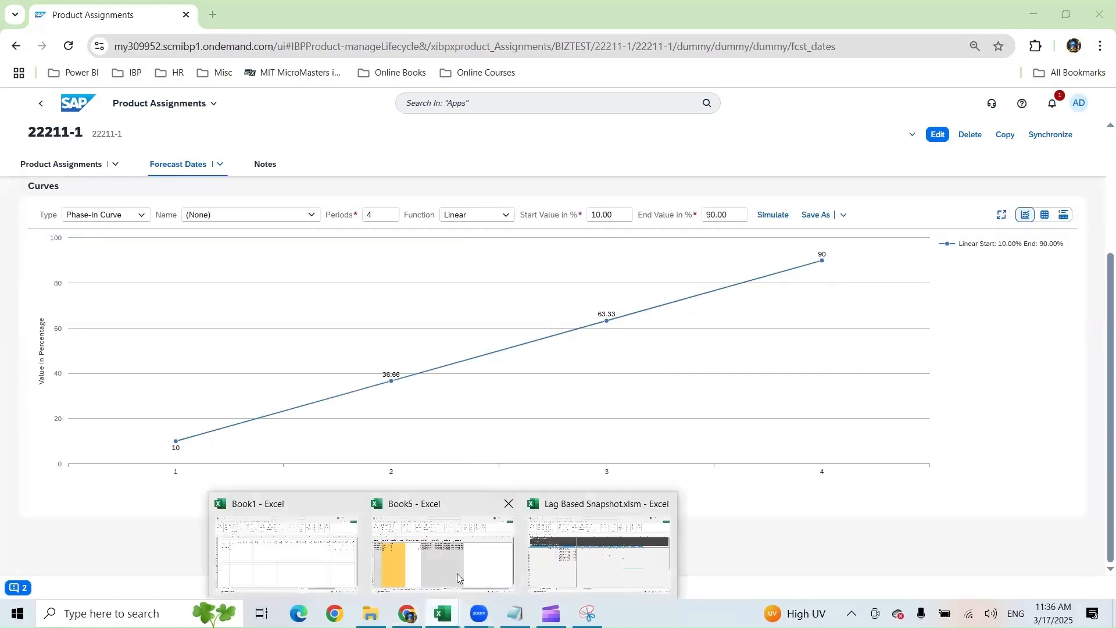
pyautogui.click(274, 543)
pyautogui.click(892, 260)
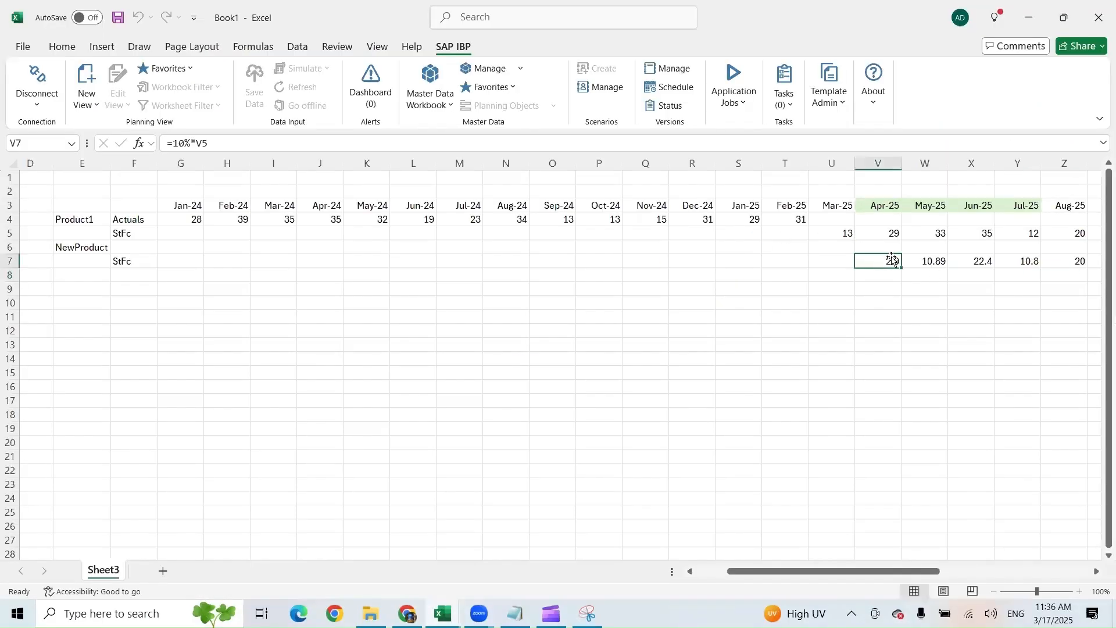
pyautogui.click(869, 205)
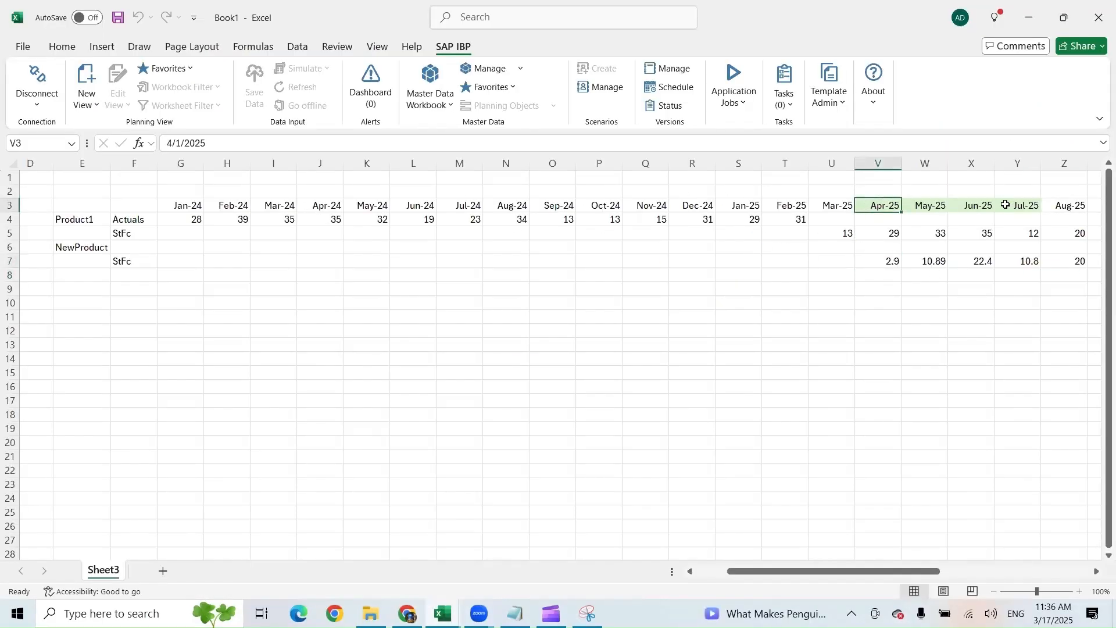
pyautogui.click(1029, 206)
pyautogui.click(879, 207)
pyautogui.click(862, 259)
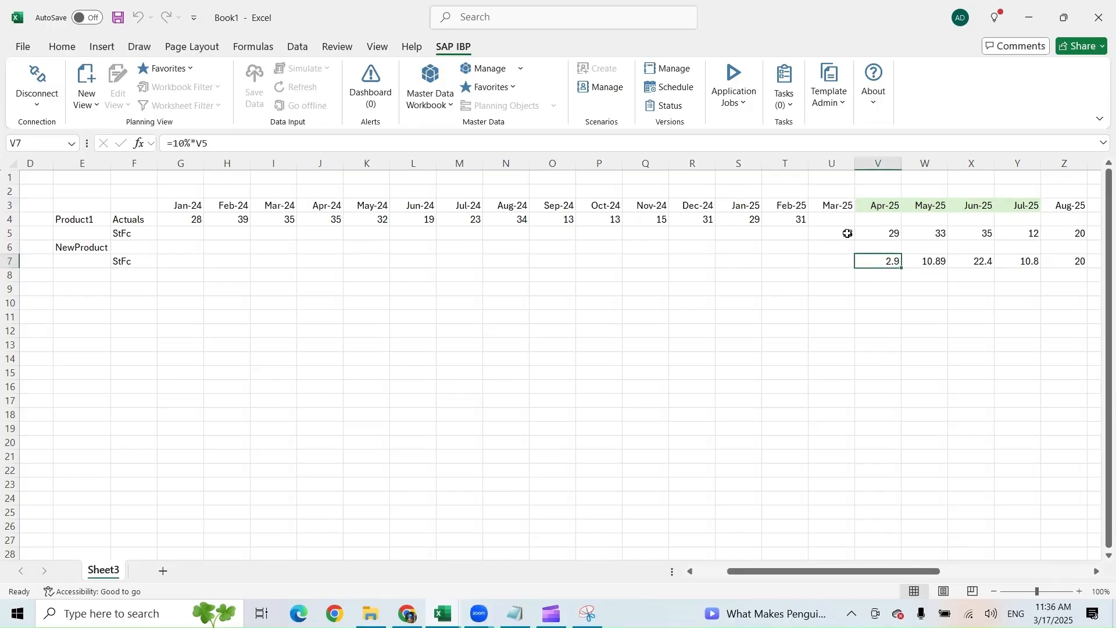
pyautogui.moveTo(841, 233); pyautogui.dragTo(1026, 233)
pyautogui.click(883, 261)
# Step: Check the phase-in curve's second period and set the new product's May-25 forecast in W7 to =37%*W5
pyautogui.click(923, 261)
pyautogui.hotkey('alt', 'Tab')
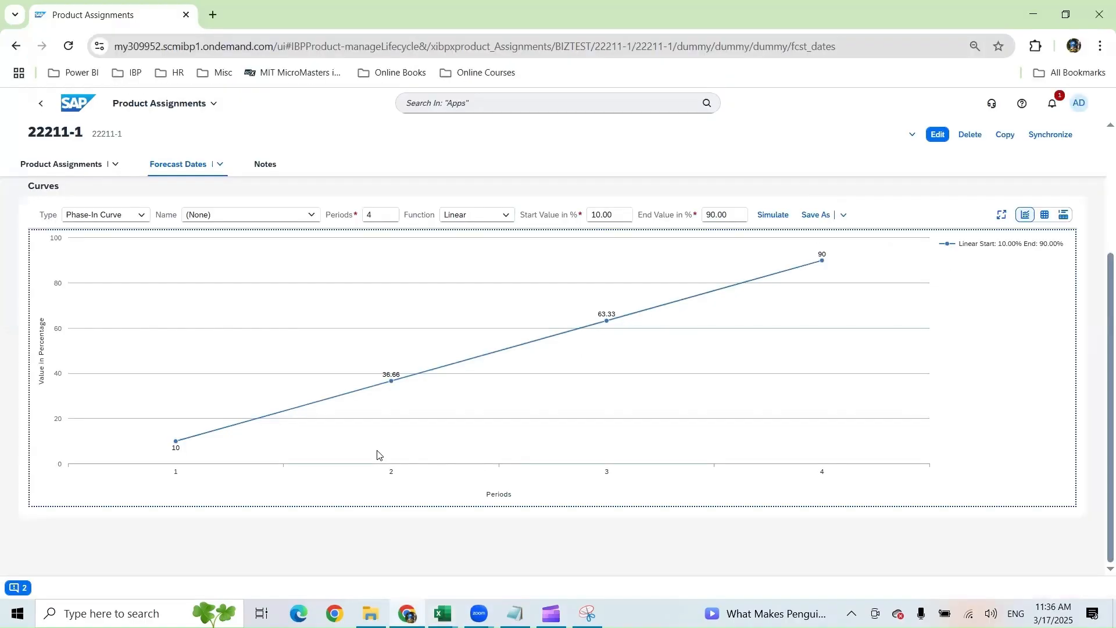
pyautogui.hotkey('alt', 'Tab')
pyautogui.click(182, 143)
pyautogui.write('7%*W5')
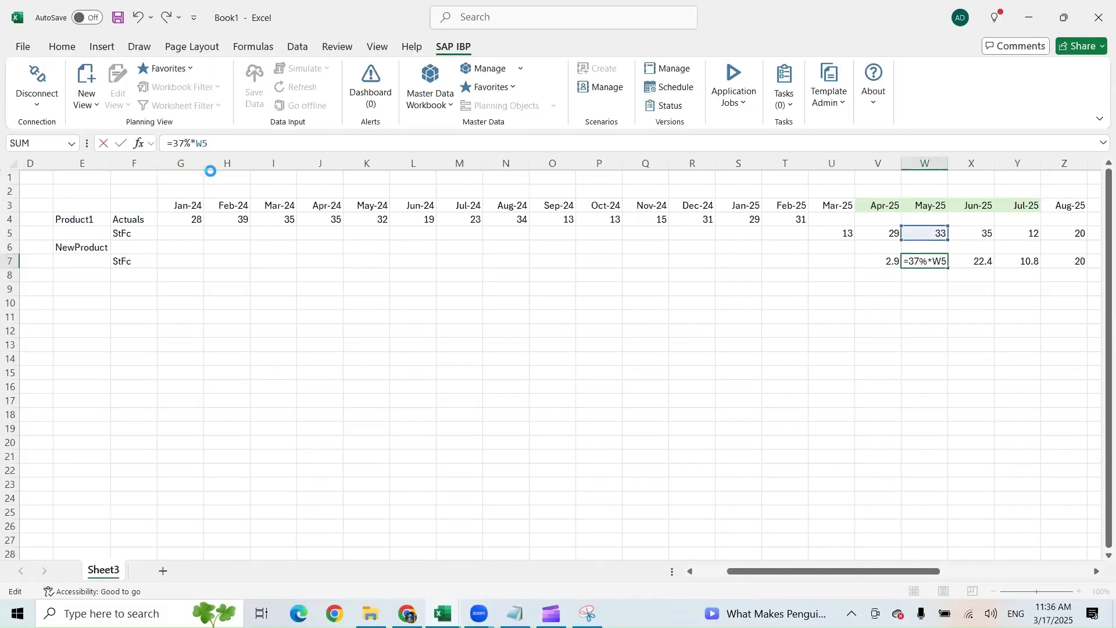
pyautogui.press('Return')
# Step: Check the new product's Jun-25 and Jul-25 forecasts against the phase-in curve and compare both products' Apr-25 to Jul-25 forecasts
pyautogui.click(977, 262)
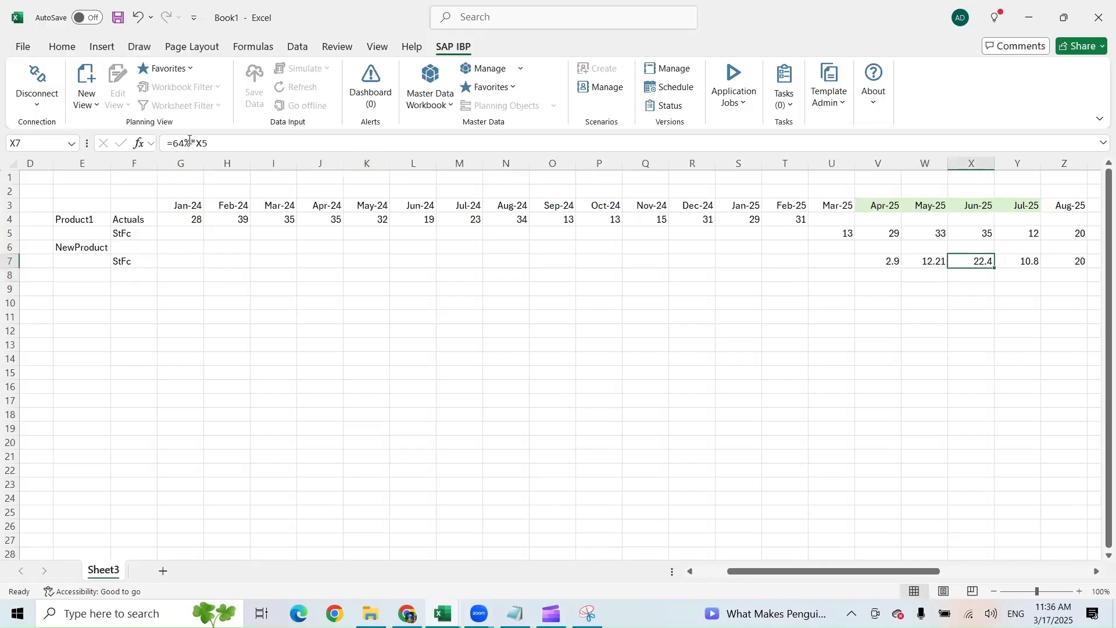
pyautogui.hotkey('alt', 'Tab')
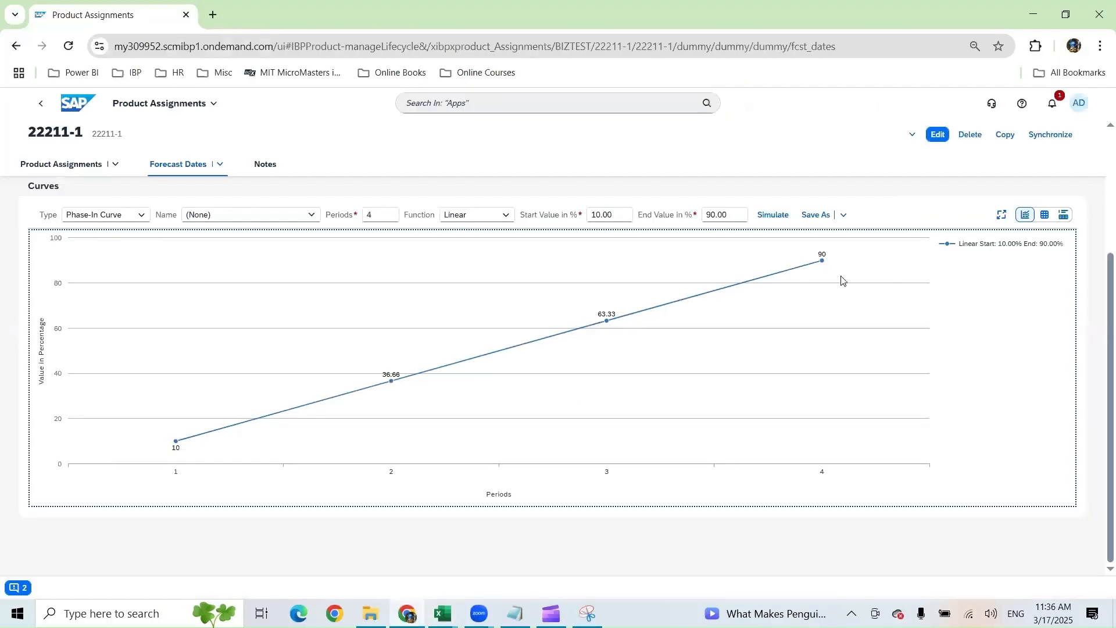
pyautogui.hotkey('alt', 'Tab')
pyautogui.click(1019, 262)
pyautogui.click(1033, 277)
pyautogui.moveTo(890, 261); pyautogui.dragTo(1015, 262)
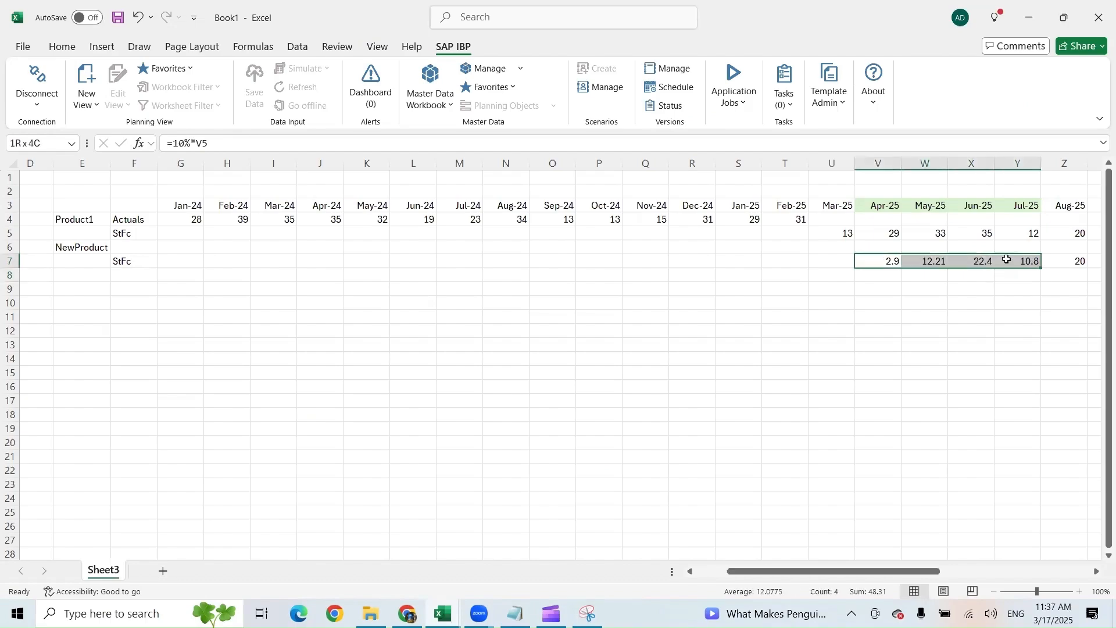
pyautogui.moveTo(851, 232); pyautogui.dragTo(1022, 232)
pyautogui.moveTo(891, 234); pyautogui.dragTo(1030, 229)
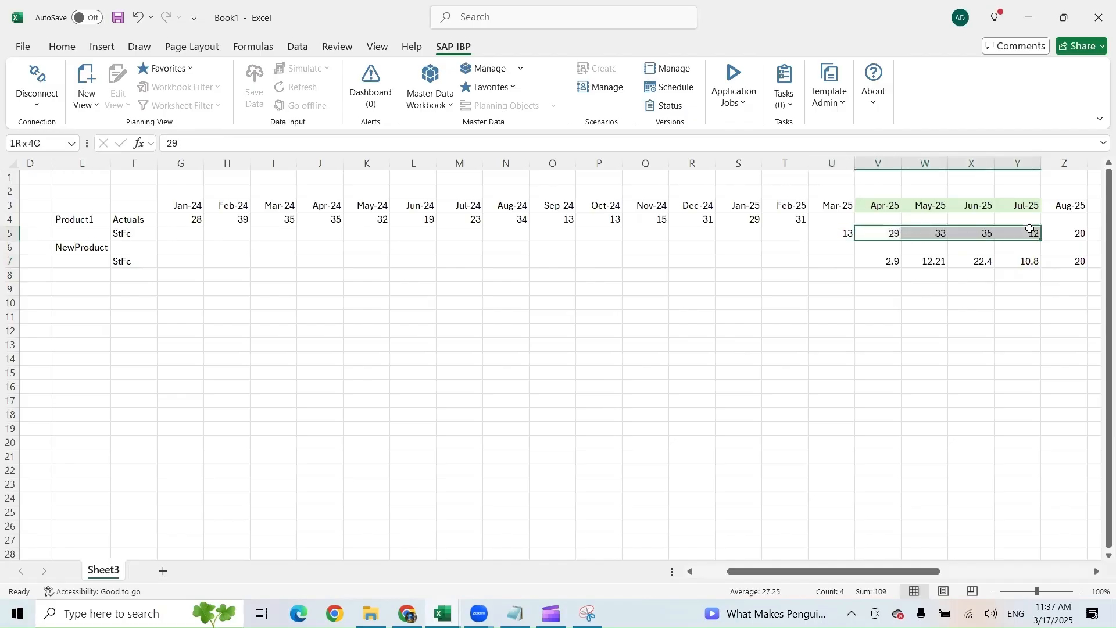
pyautogui.moveTo(891, 260); pyautogui.dragTo(1033, 260)
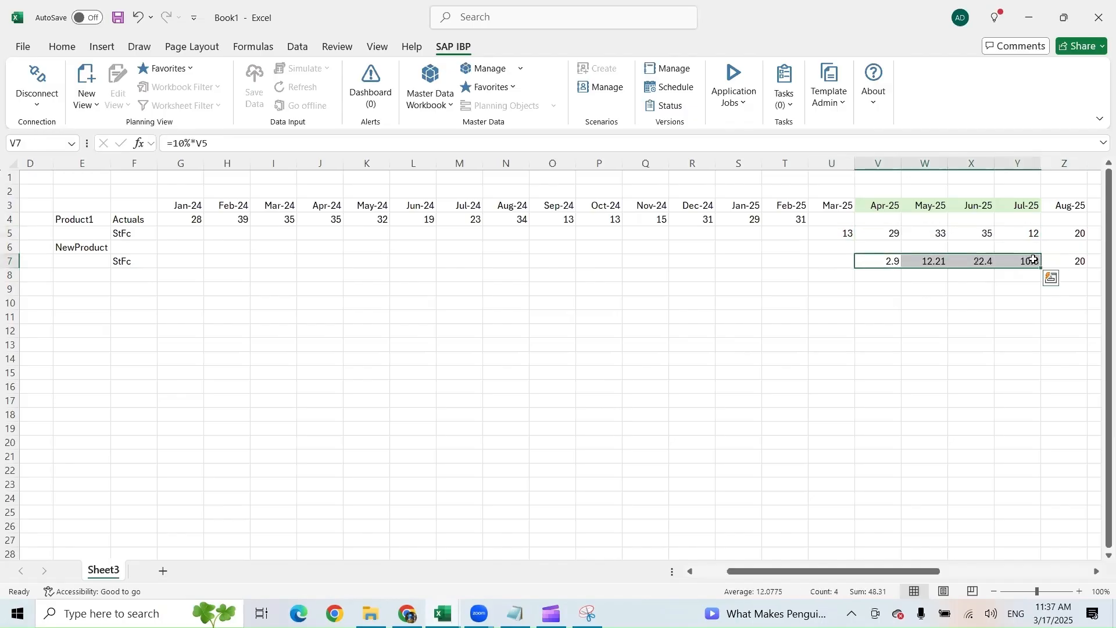
# Step: Insert a 2-D line chart comparing the Apr-25 to Jul-25 forecasts of Product1 and the new product
pyautogui.moveTo(874, 232); pyautogui.dragTo(1026, 233)
pyautogui.keyDown('ctrl'); pyautogui.moveTo(901, 266); pyautogui.dragTo(1029, 261); pyautogui.keyUp('ctrl')
pyautogui.click(103, 47)
pyautogui.click(480, 86)
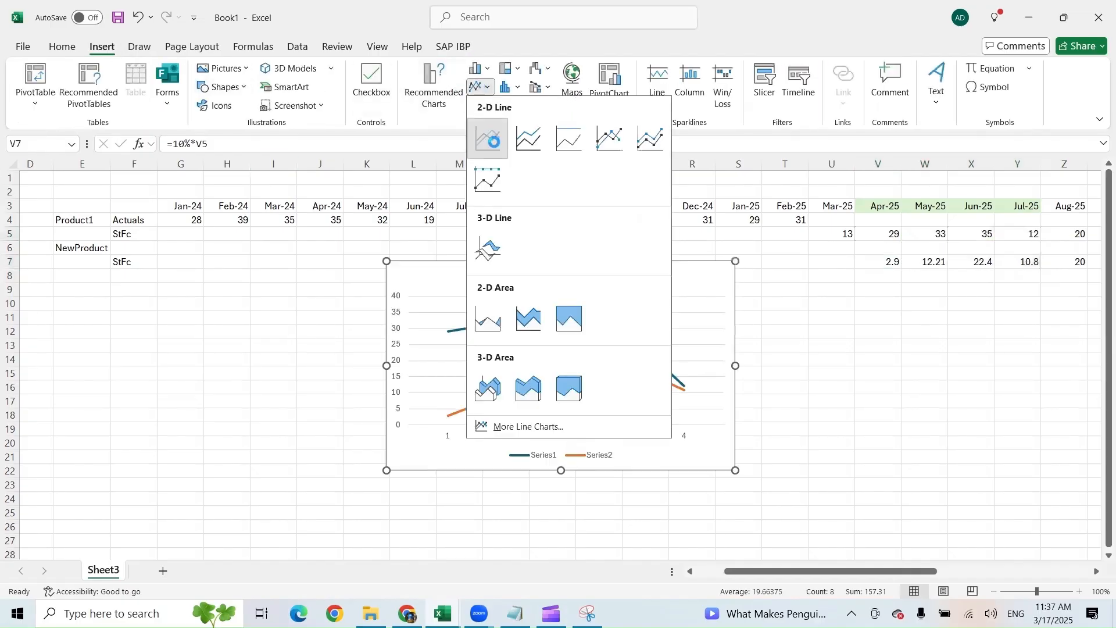
pyautogui.click(488, 138)
pyautogui.press('Escape')
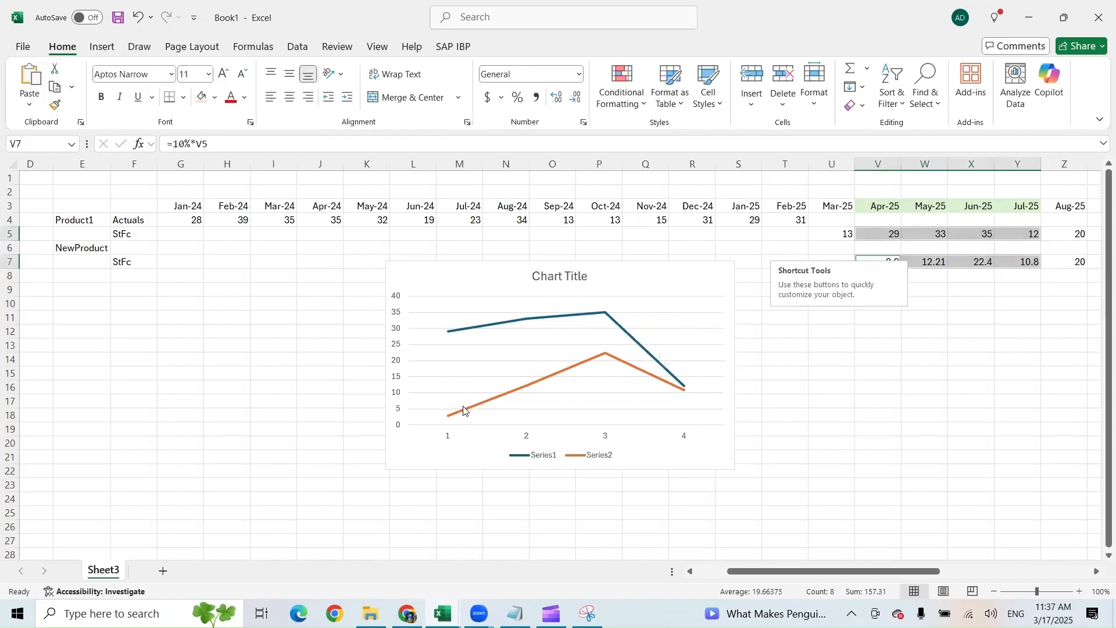
pyautogui.moveTo(672, 388)
# Step: Insert a 2-D line chart of both products' Apr-25 to Dec-25 forecasts and delete the four-month chart
pyautogui.moveTo(866, 233); pyautogui.dragTo(1066, 260)
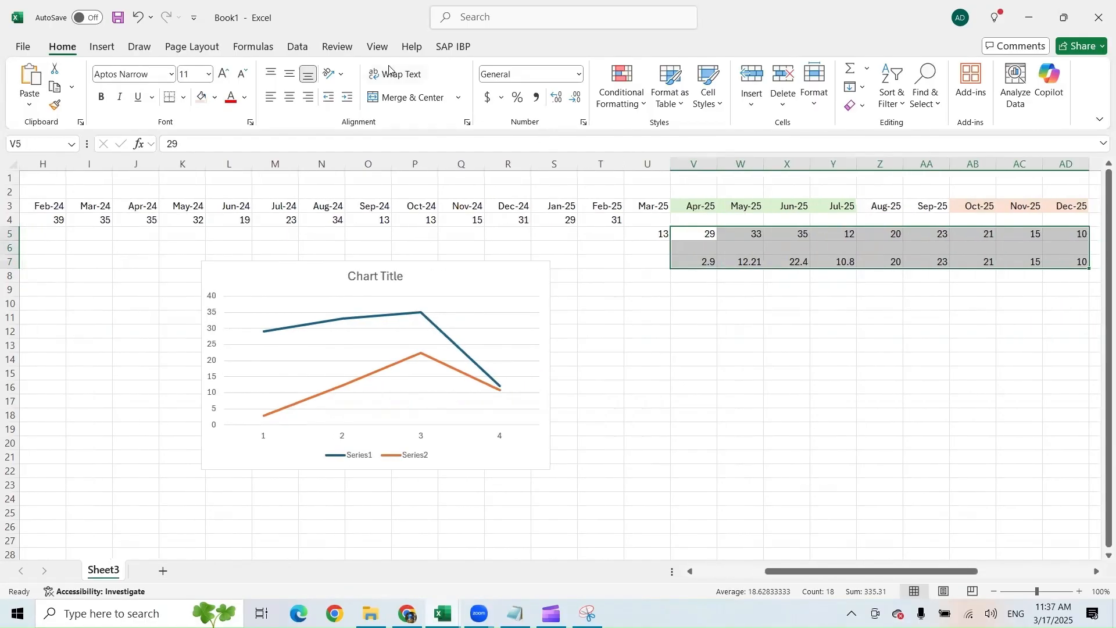
pyautogui.click(102, 47)
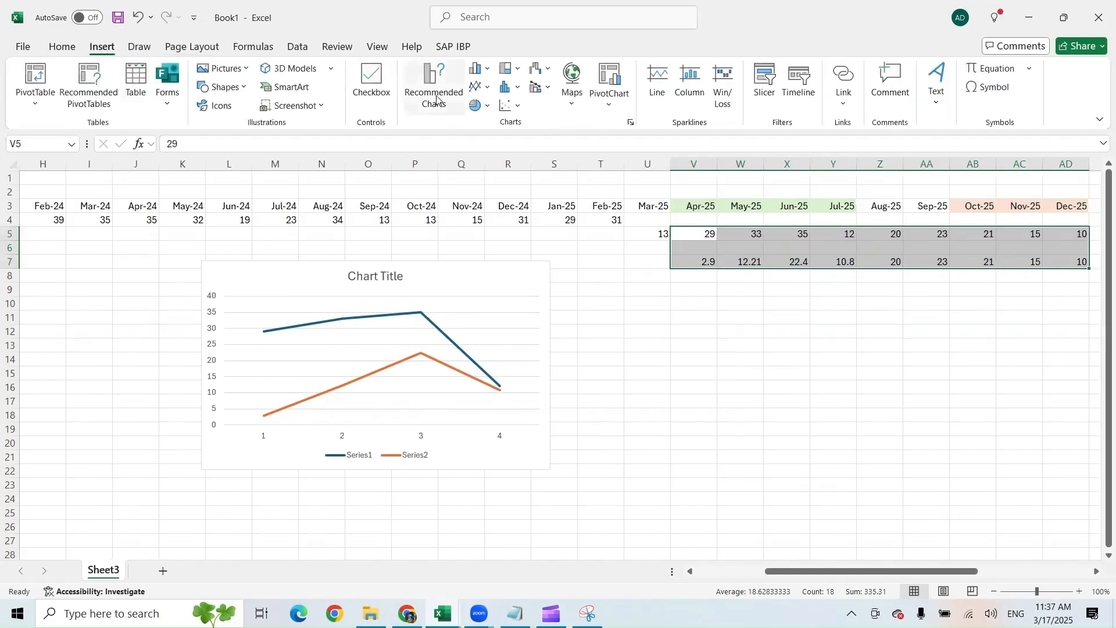
pyautogui.click(480, 88)
pyautogui.click(488, 137)
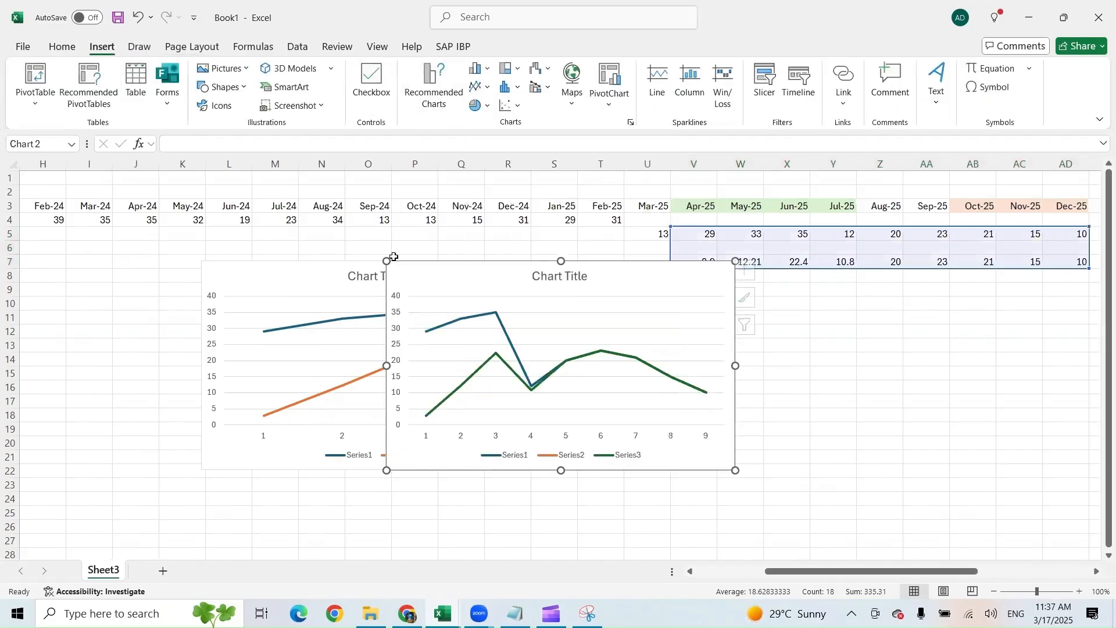
pyautogui.click(295, 301)
pyautogui.press('Delete')
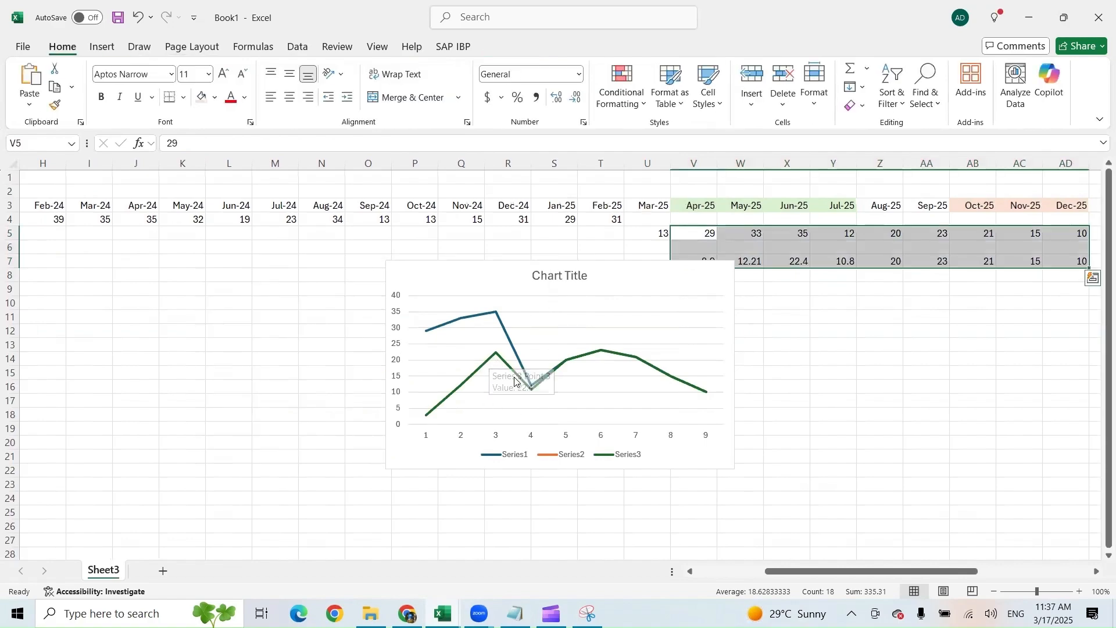
# Step: Examine where the two forecast lines converge in the nine-month chart, and delete the chart
pyautogui.moveTo(529, 392)
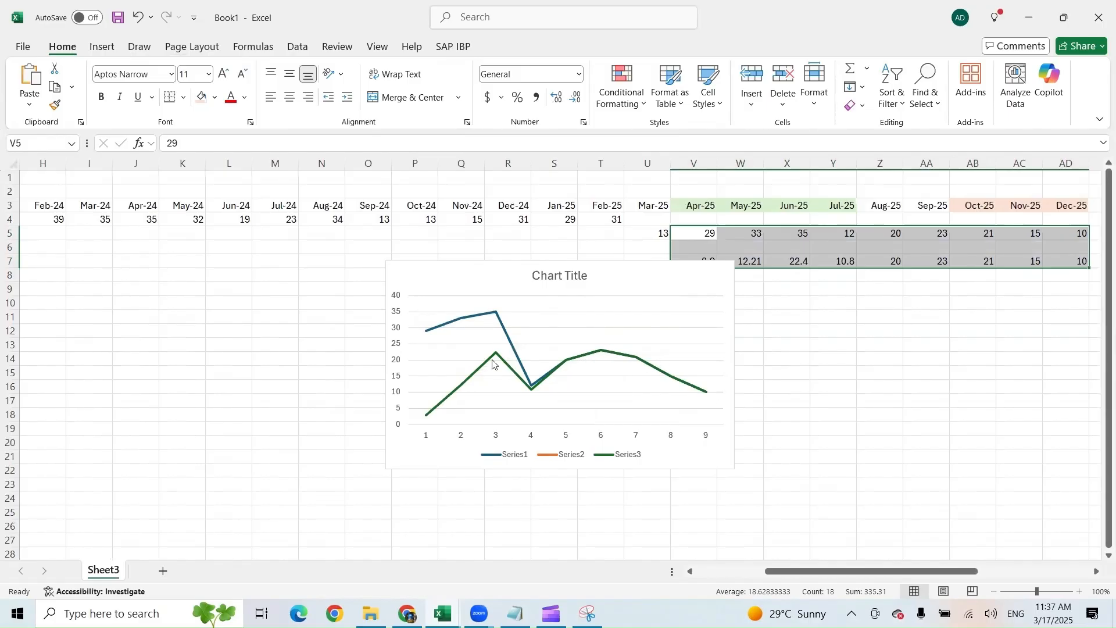
pyautogui.moveTo(493, 364)
pyautogui.click(649, 286)
pyautogui.press('Delete')
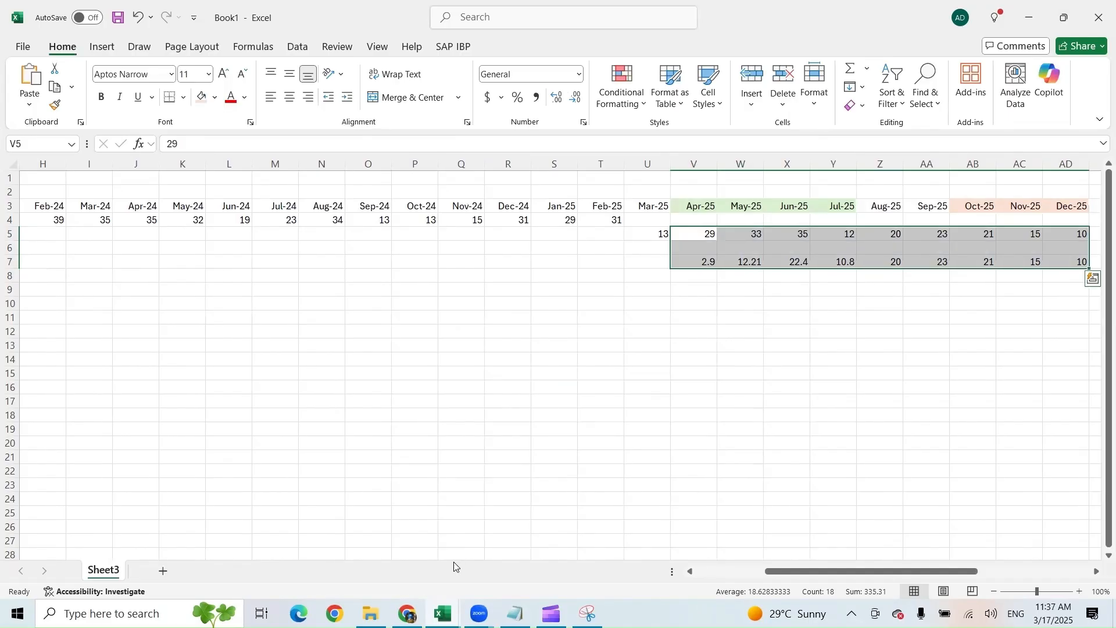
# Step: Switch to the 22211-1 product assignments in SAP IBP and simulate the reference history for ACTUALSQTY over 12 monthly periods
pyautogui.hotkey('alt', 'Tab')
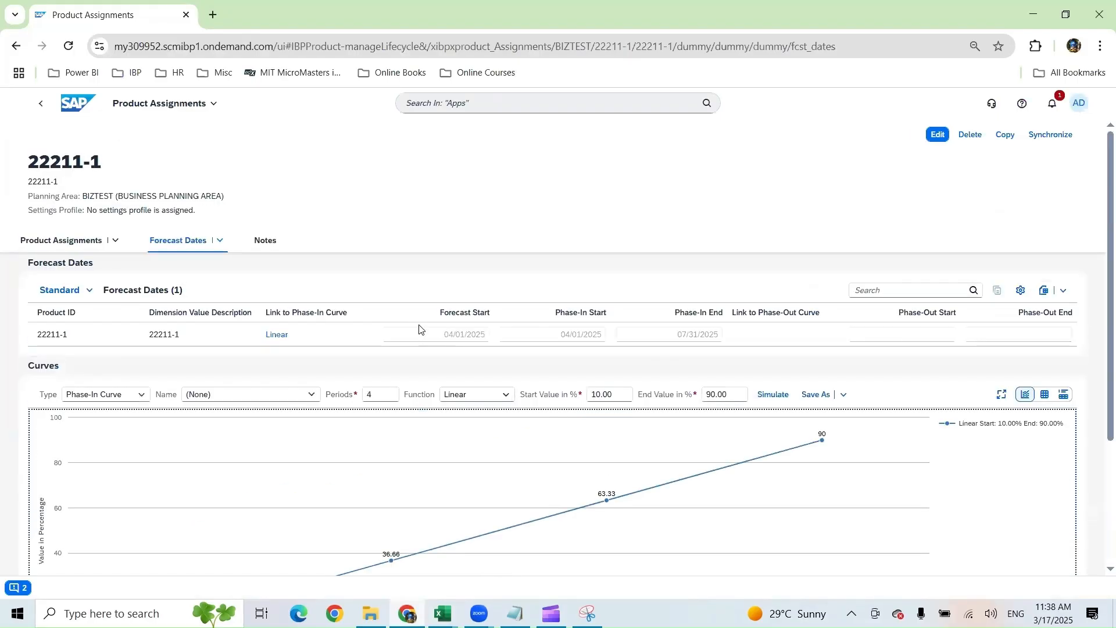
pyautogui.click(71, 240)
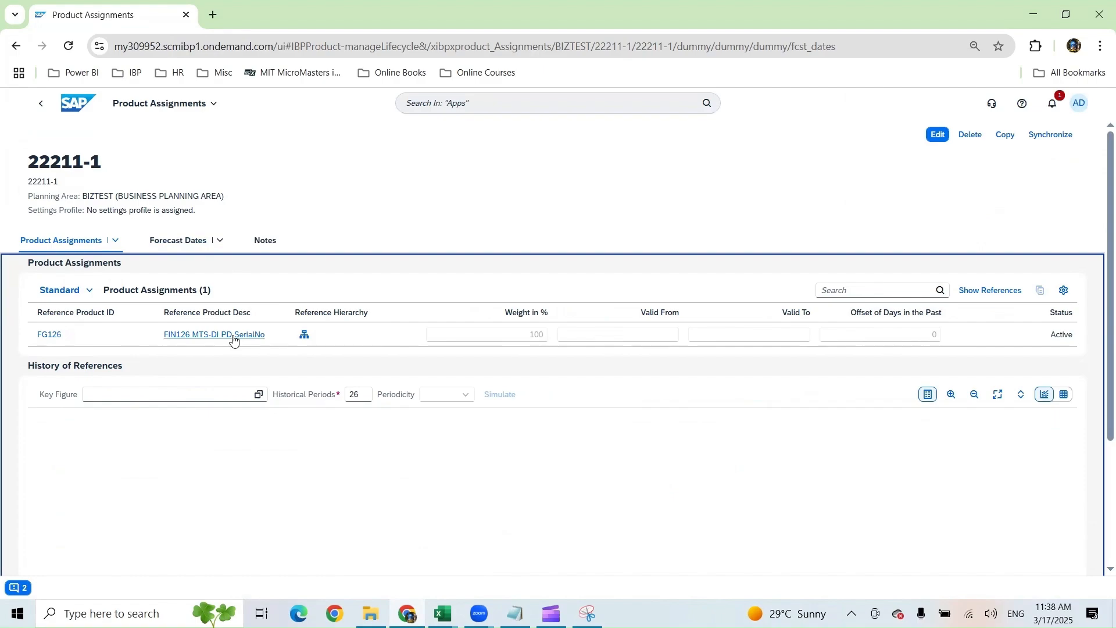
pyautogui.click(252, 393)
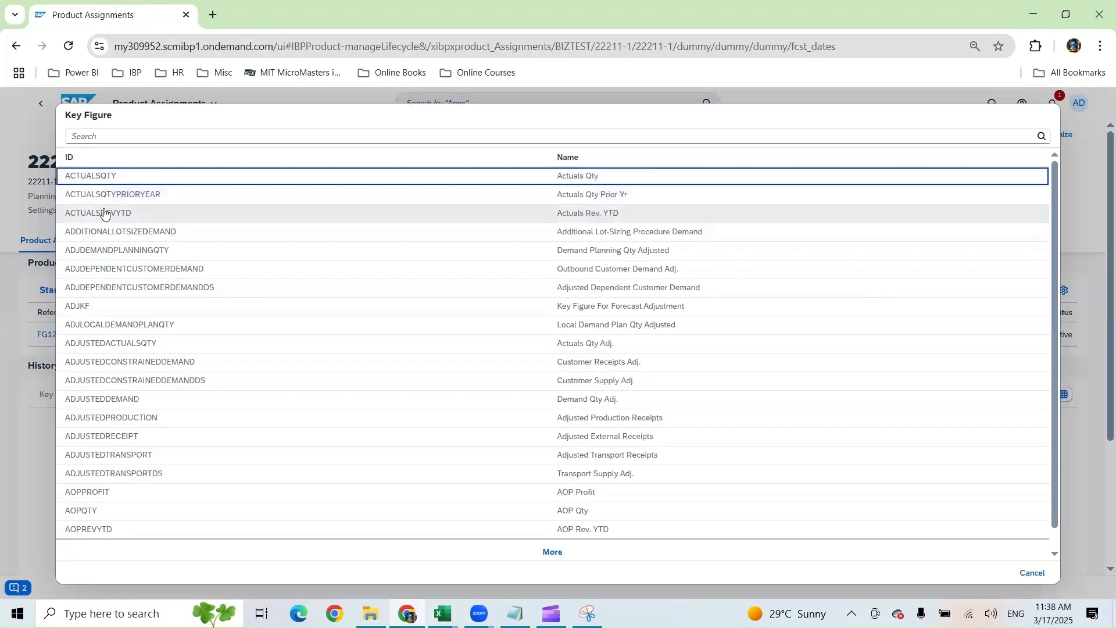
pyautogui.click(107, 176)
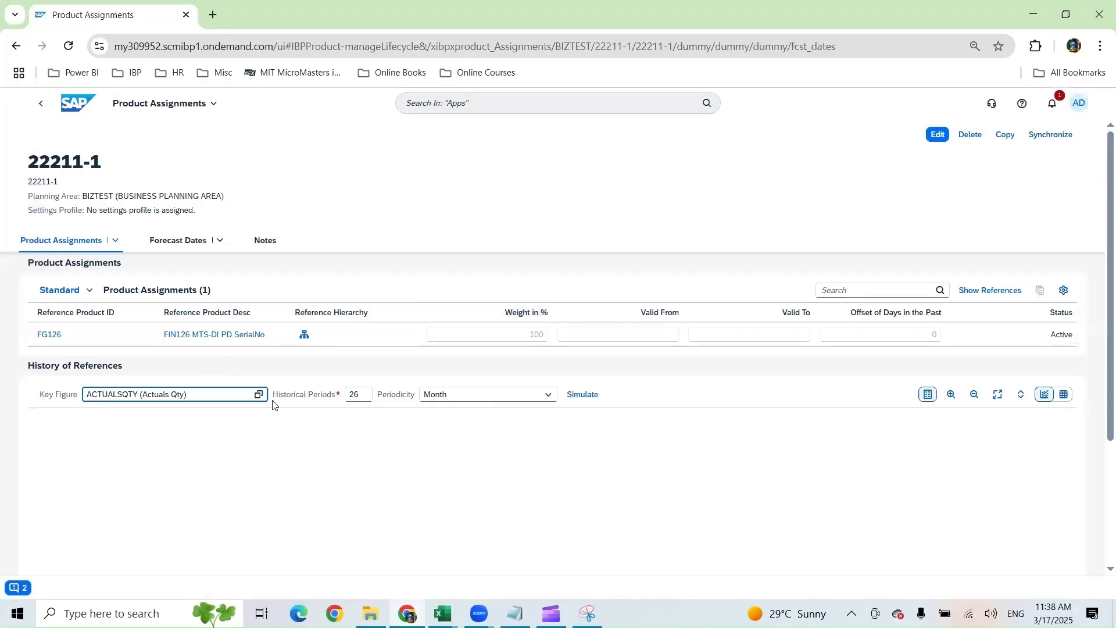
pyautogui.press('Tab')
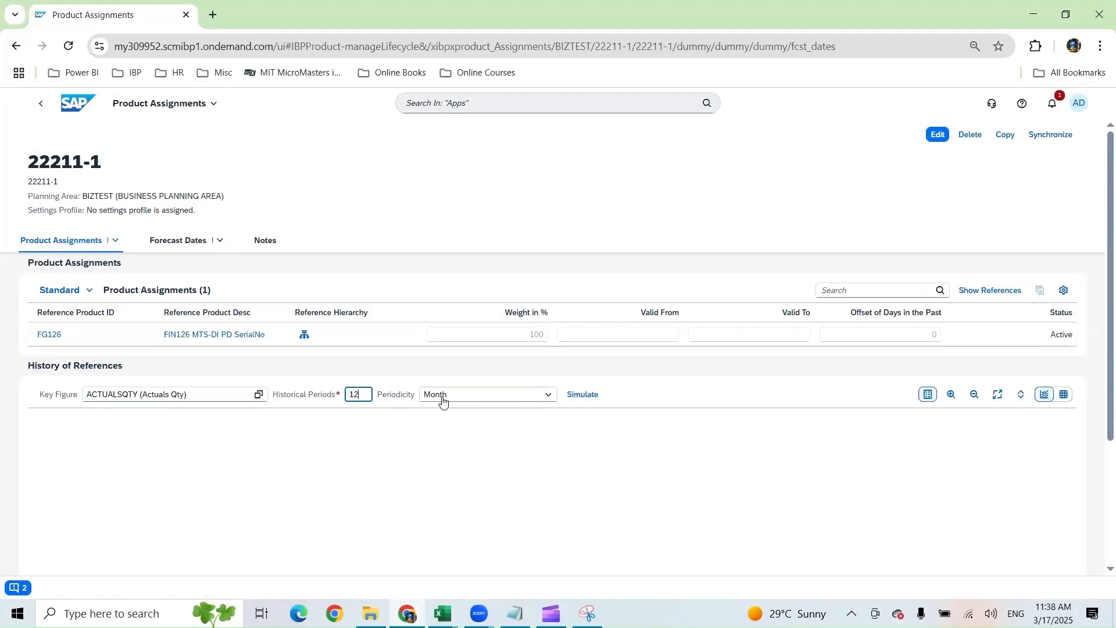
pyautogui.click(570, 397)
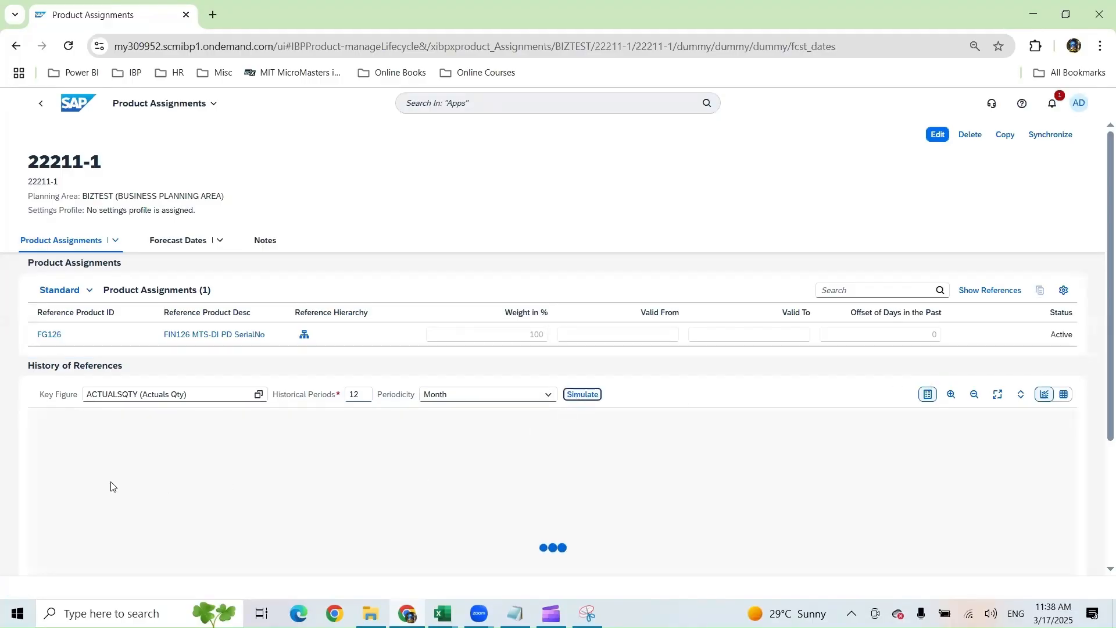
pyautogui.scroll(-1, 232, 442)
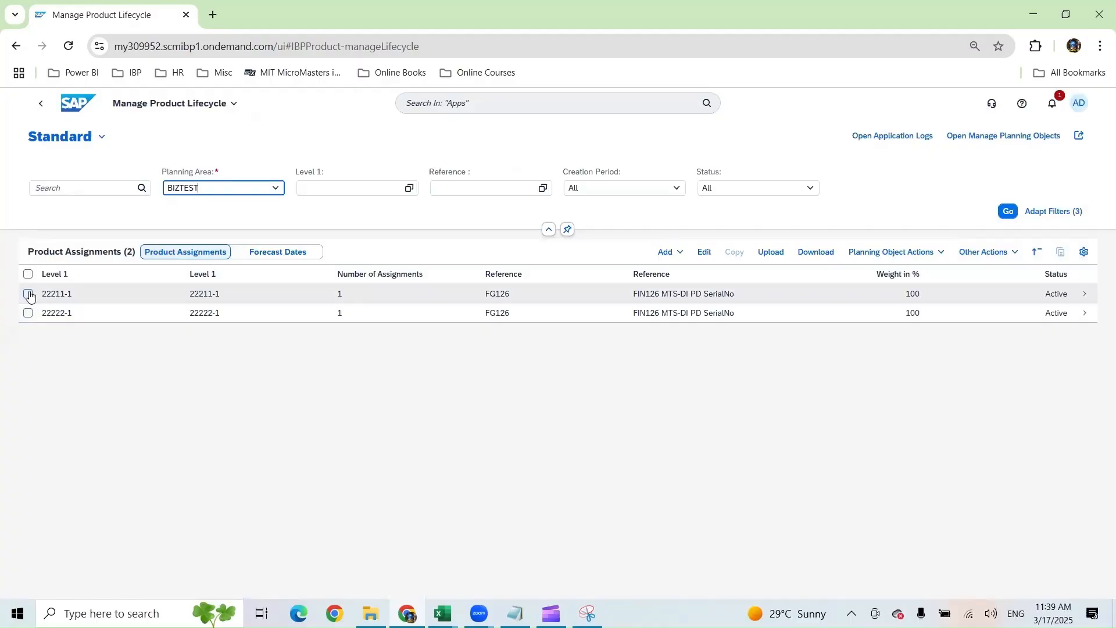
# Step: Check the planning objects of the 22211-1 product assignment for the ACTUALSQTY key figure and read the resulting message
pyautogui.click(29, 295)
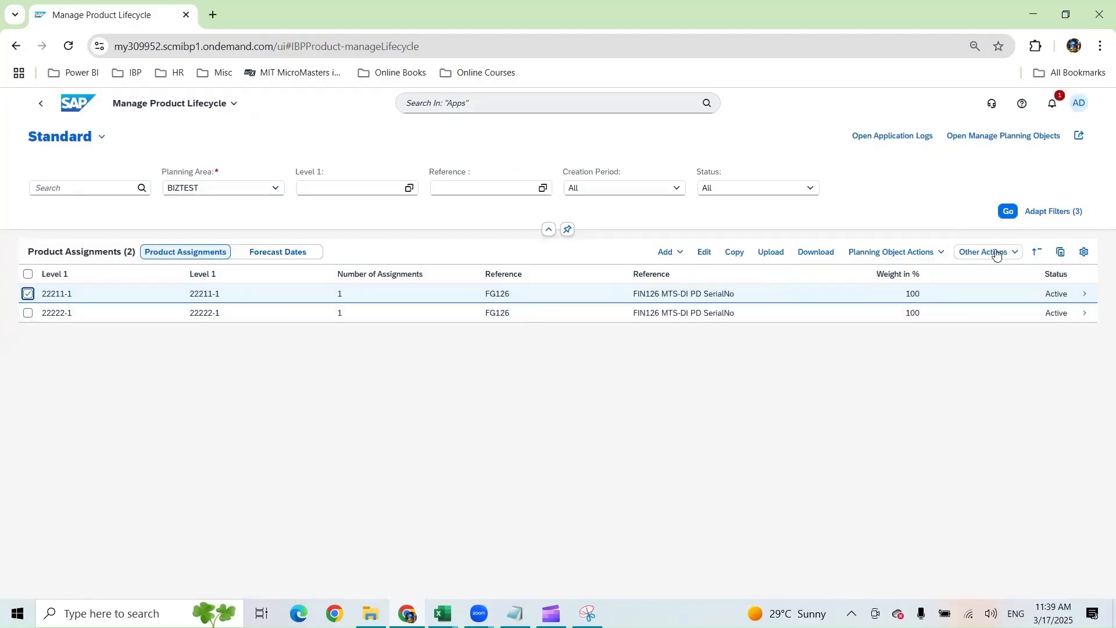
pyautogui.click(934, 260)
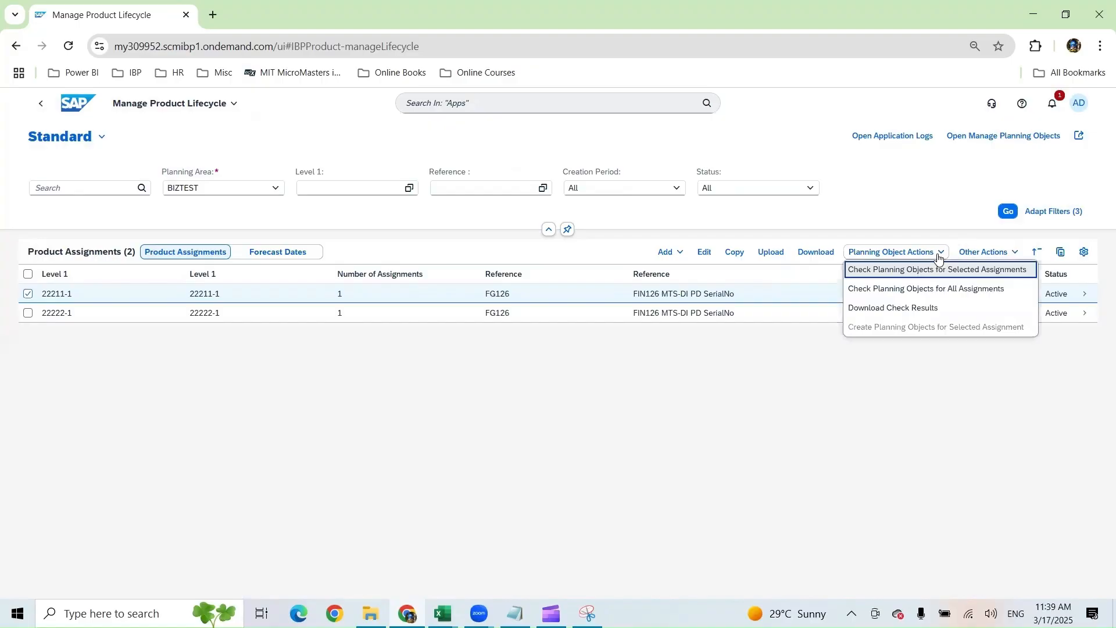
pyautogui.click(891, 273)
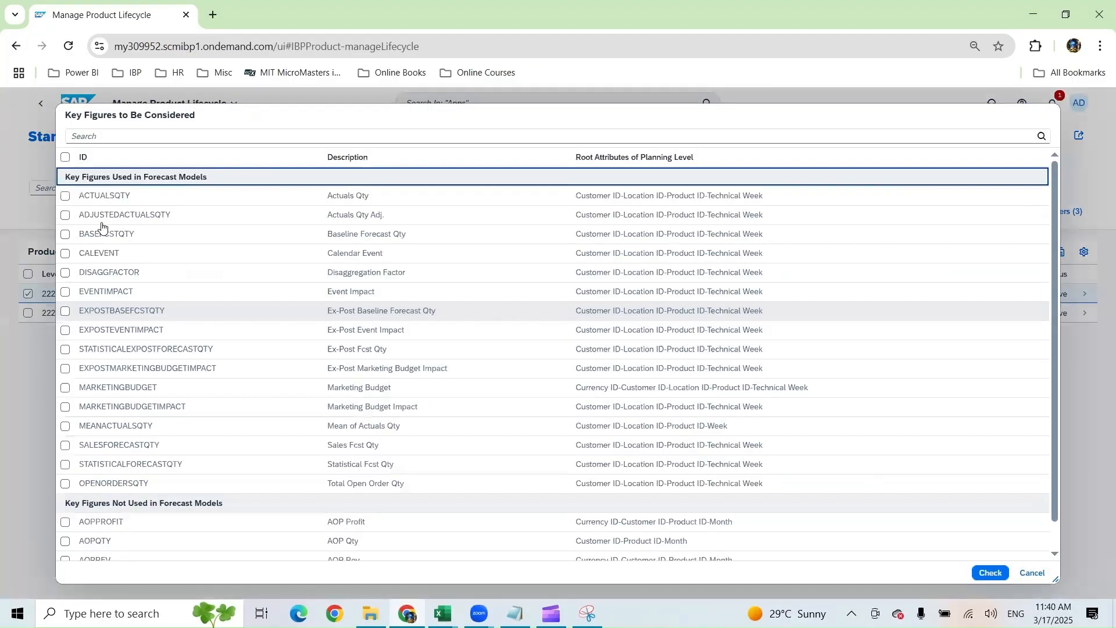
pyautogui.click(65, 196)
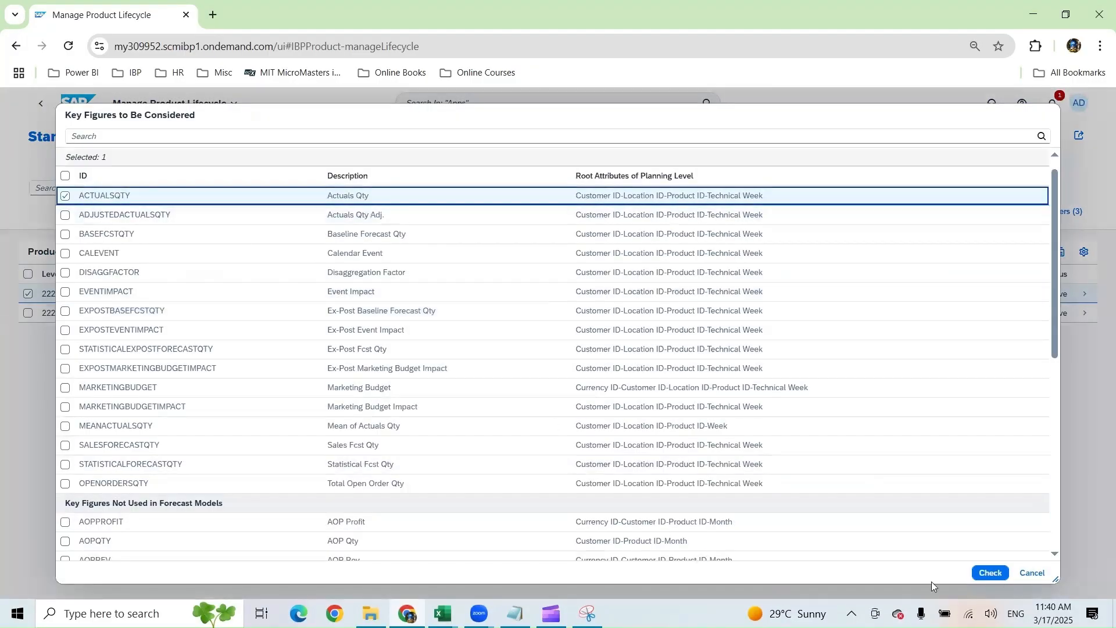
pyautogui.click(990, 574)
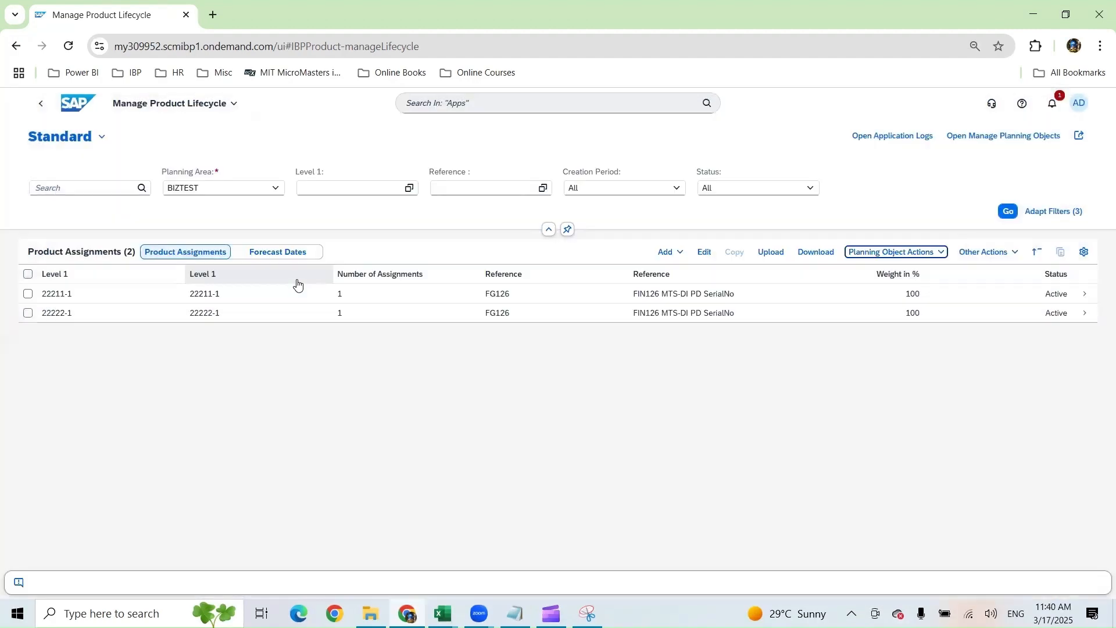
pyautogui.moveTo(91, 423); pyautogui.dragTo(273, 443)
pyautogui.click(143, 447)
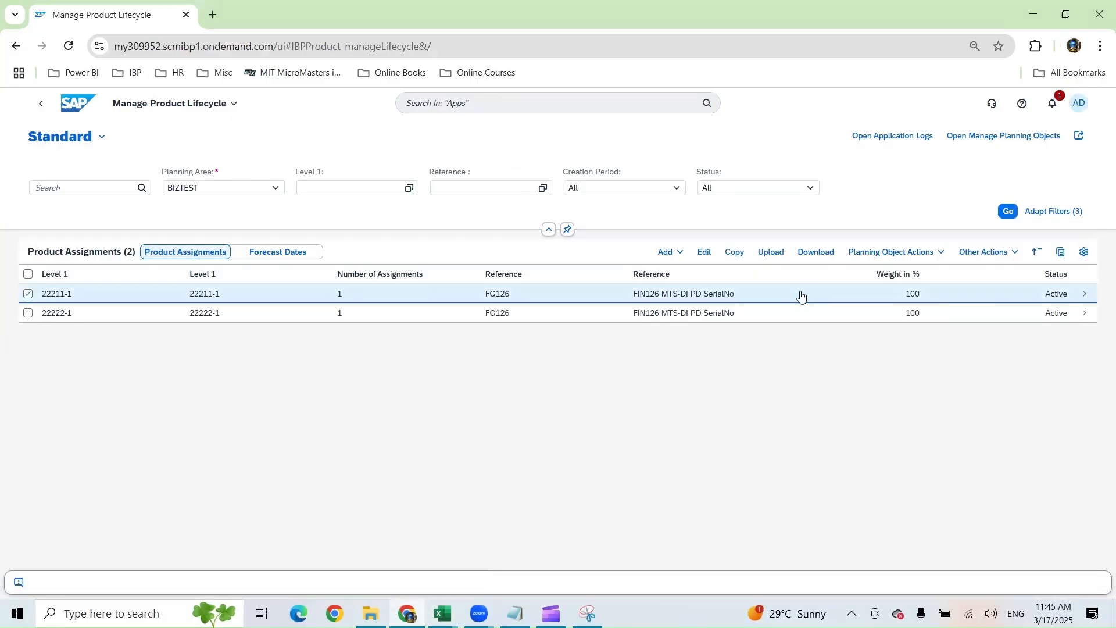
# Step: Create all planning objects in the baseline version for the 22211-1 assignment, considering the ACTUALSQTY key figure
pyautogui.click(938, 253)
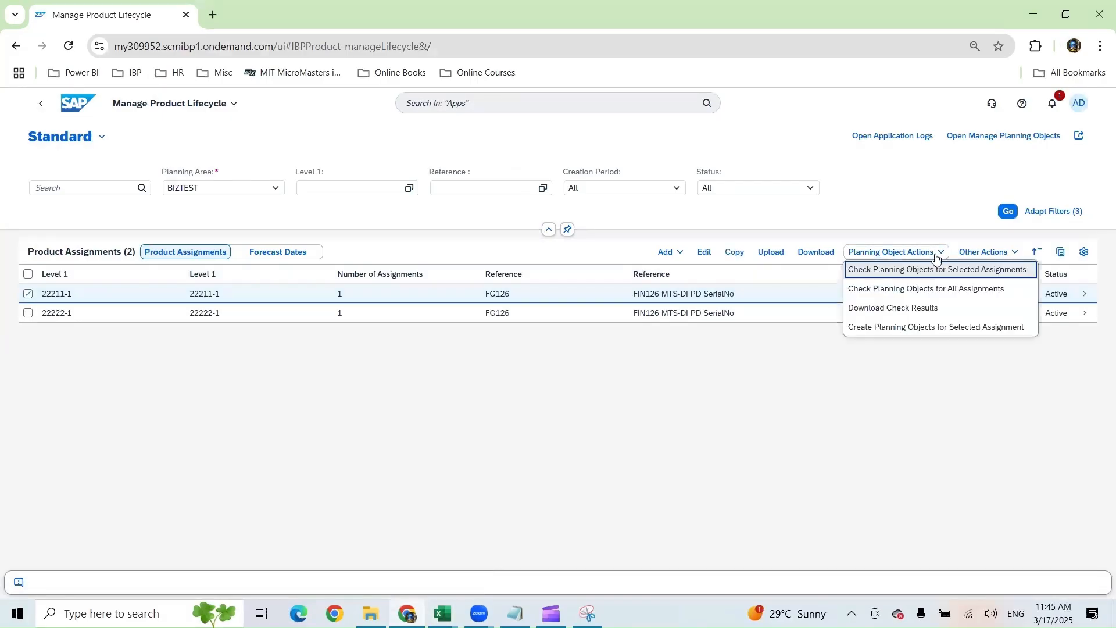
pyautogui.click(893, 331)
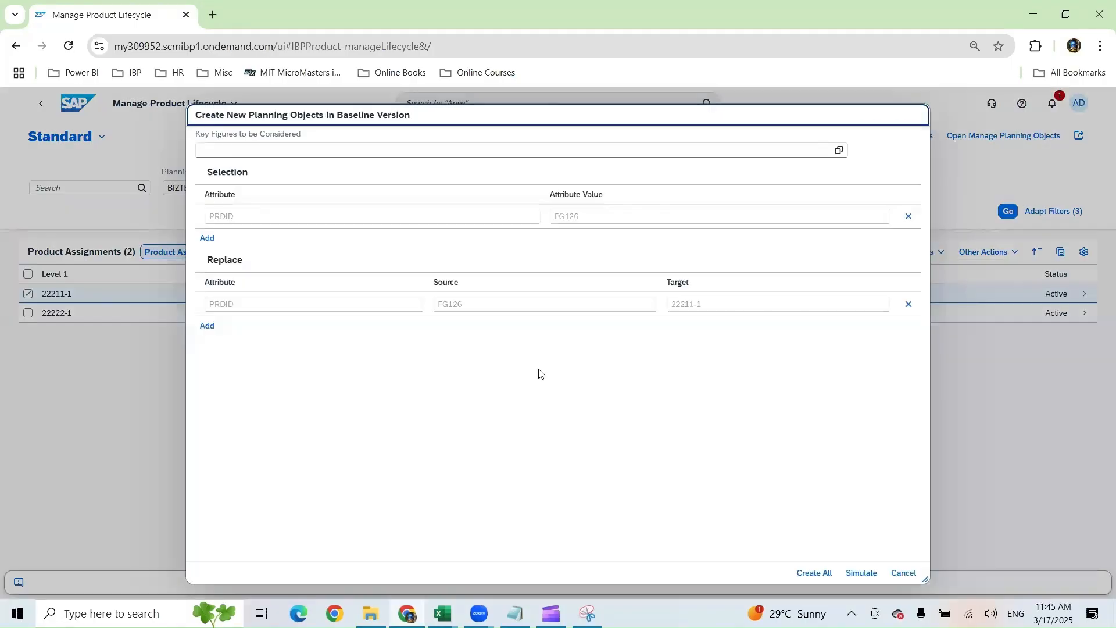
pyautogui.click(839, 150)
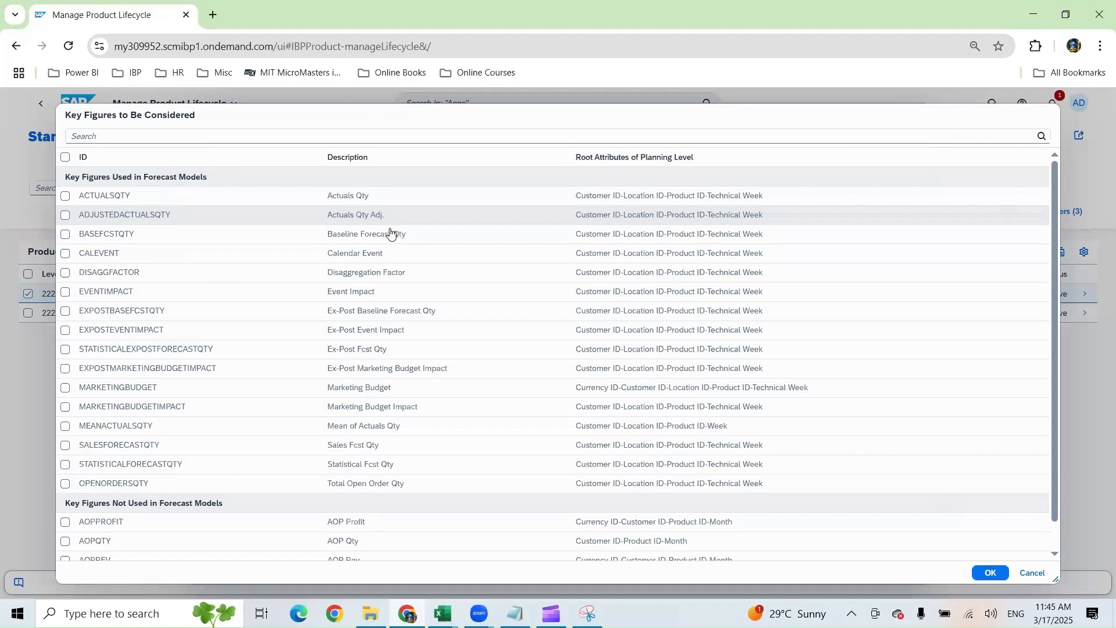
pyautogui.click(65, 198)
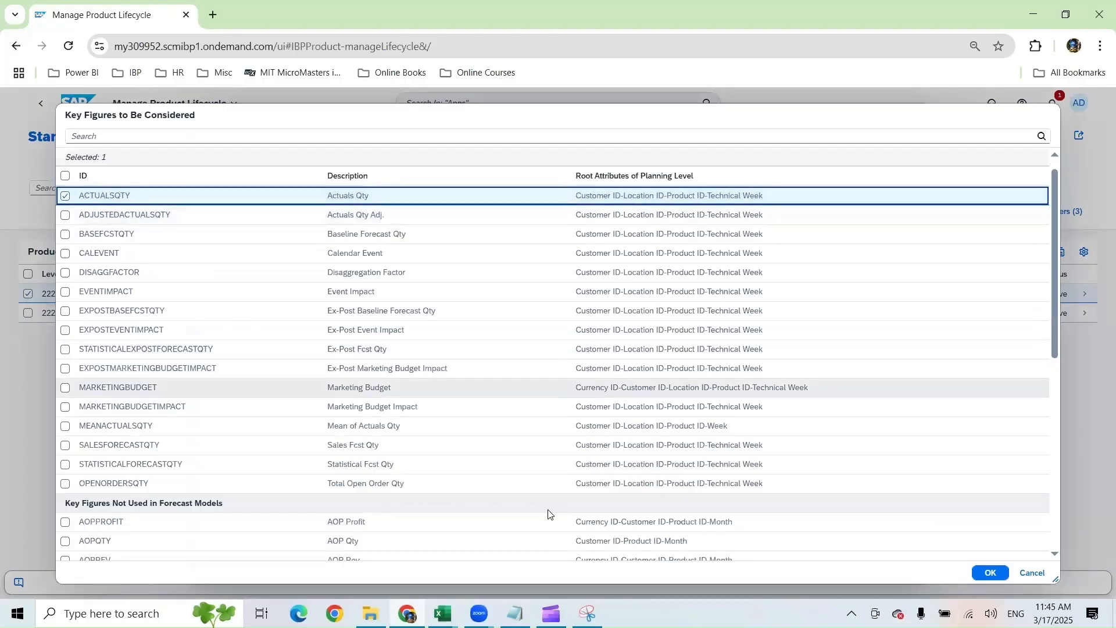
pyautogui.click(989, 573)
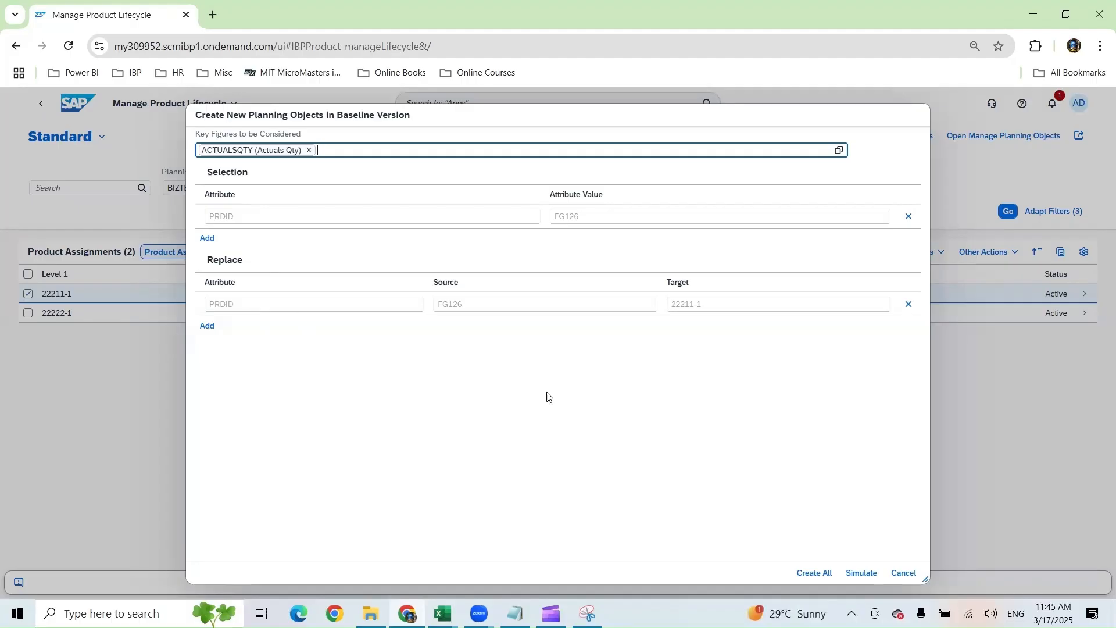
pyautogui.click(829, 572)
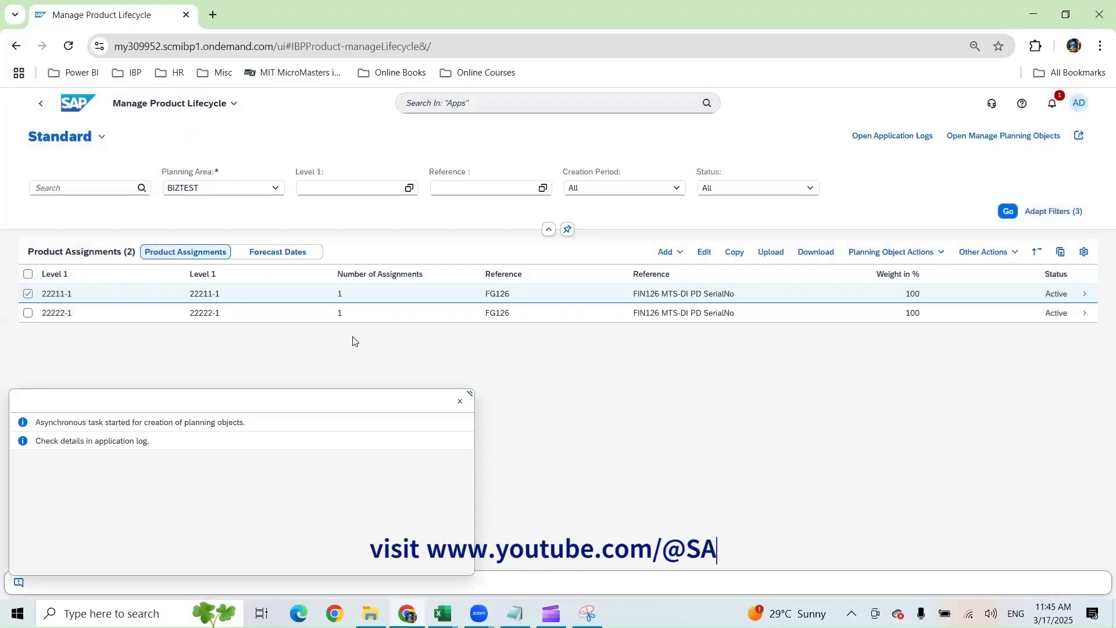
pyautogui.moveTo(49, 424); pyautogui.dragTo(183, 424)
pyautogui.moveTo(41, 442); pyautogui.dragTo(150, 446)
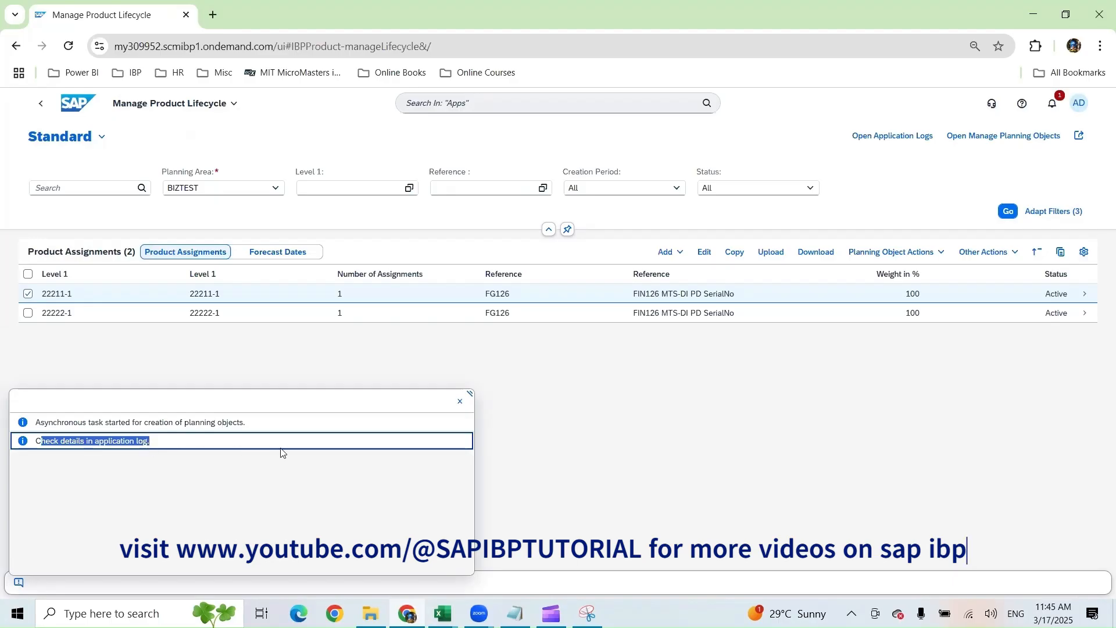
# Step: Recheck the planning objects of the 22211-1 assignment for ACTUALSQTY after their creation, and dismiss the messages
pyautogui.click(942, 251)
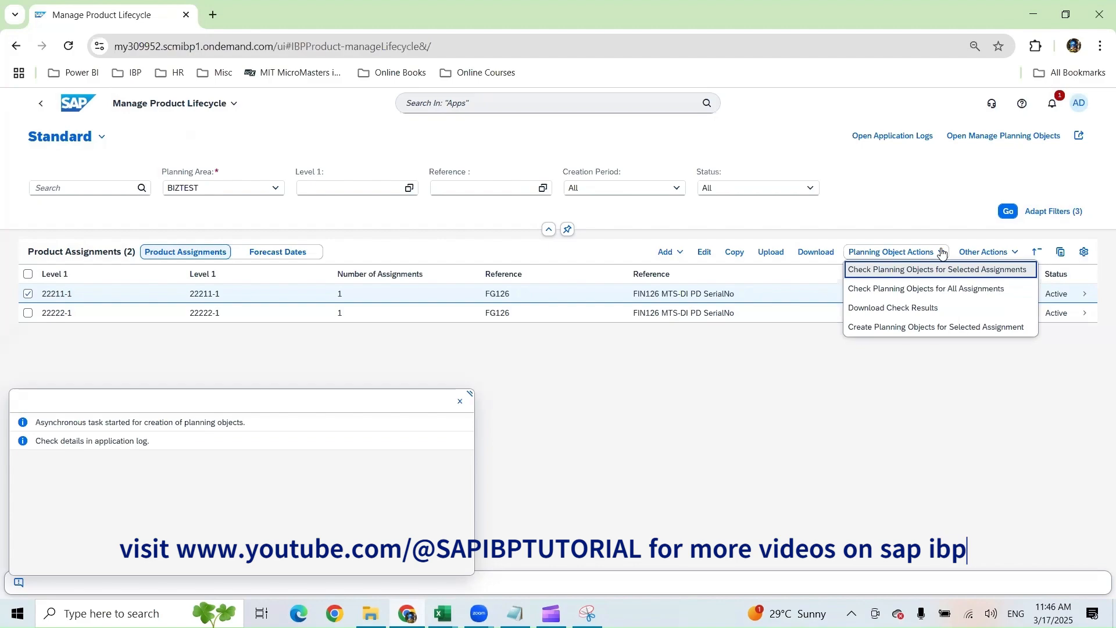
pyautogui.click(460, 401)
pyautogui.click(932, 257)
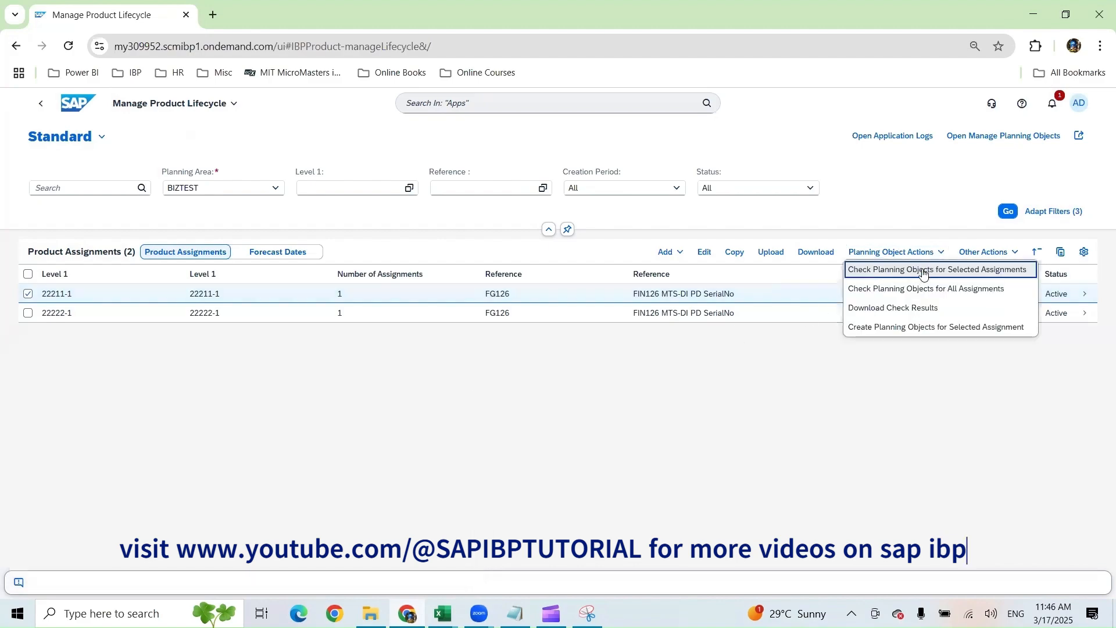
pyautogui.click(923, 271)
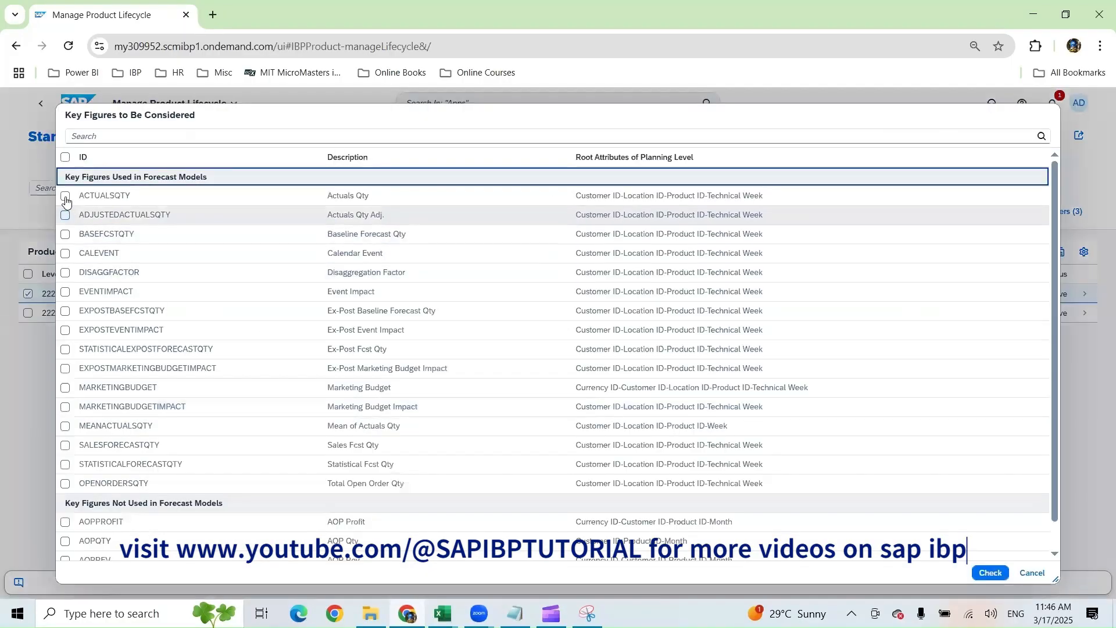
pyautogui.click(65, 197)
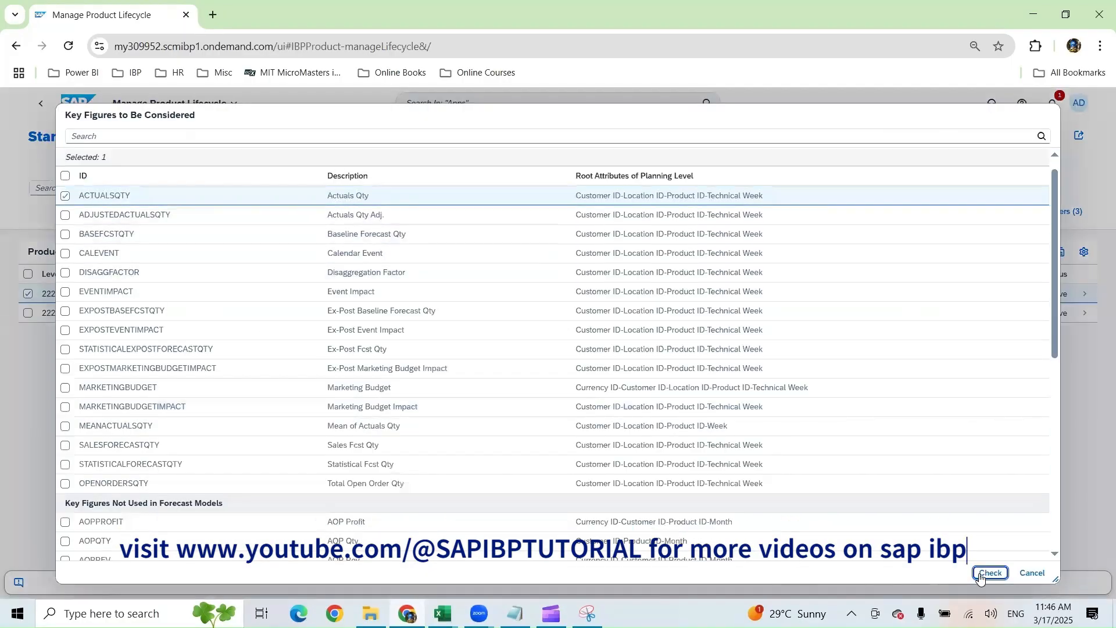
pyautogui.click(991, 573)
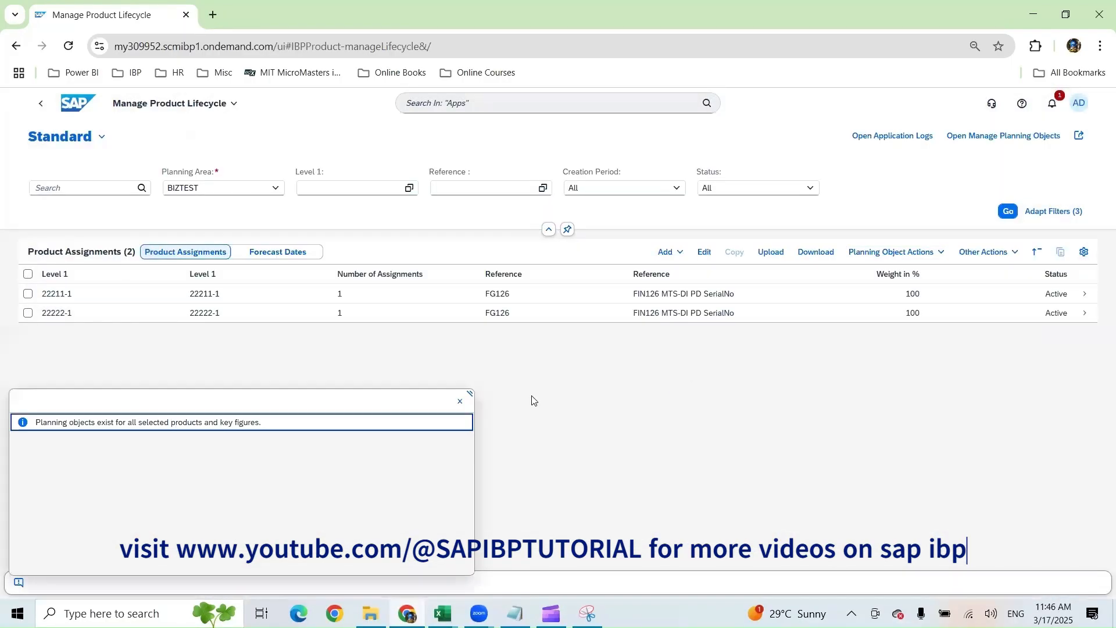
pyautogui.moveTo(199, 427); pyautogui.dragTo(258, 432)
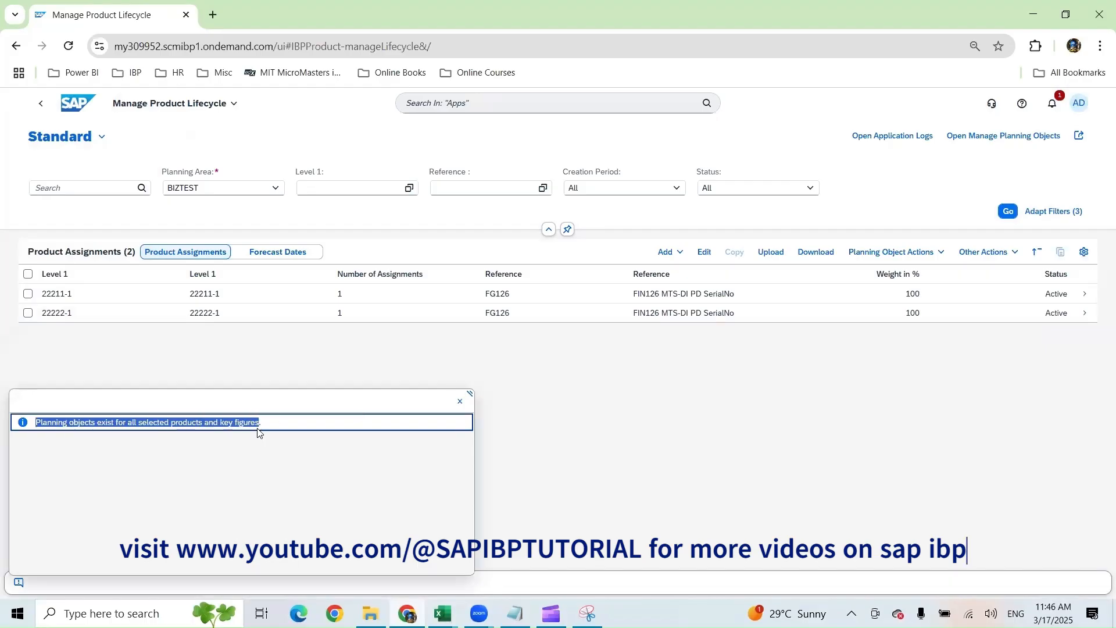
pyautogui.click(460, 401)
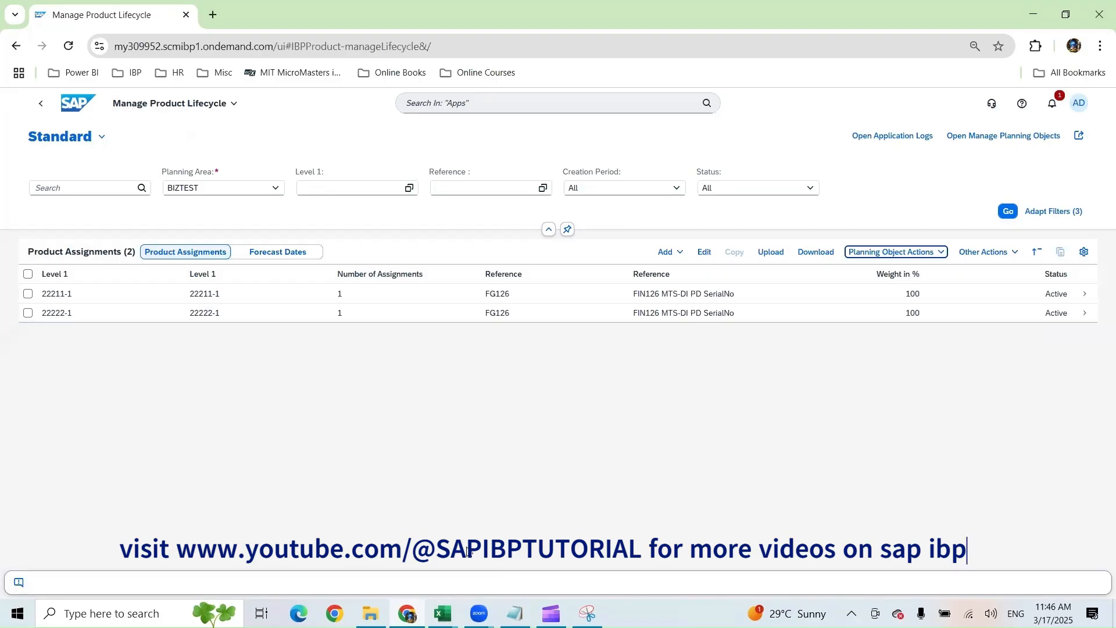
# Step: Switch to the Lag Based Snapshot workbook in Excel and refresh the planning view to show the Statistical Fcst Qty row of product 22211-1
pyautogui.moveTo(443, 613)
pyautogui.click(605, 576)
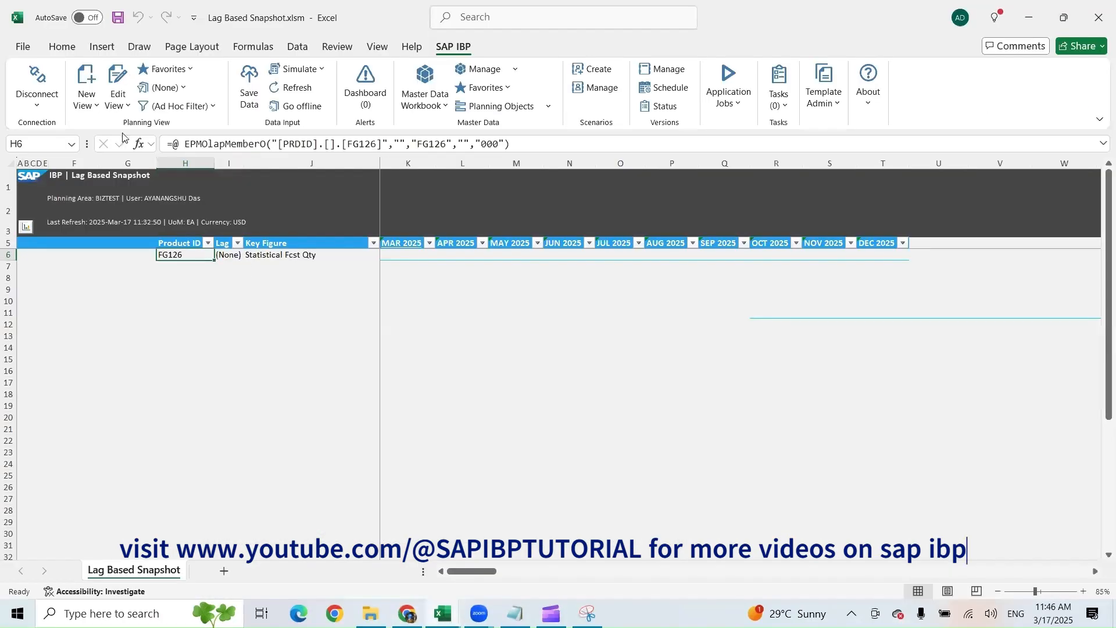
pyautogui.click(294, 88)
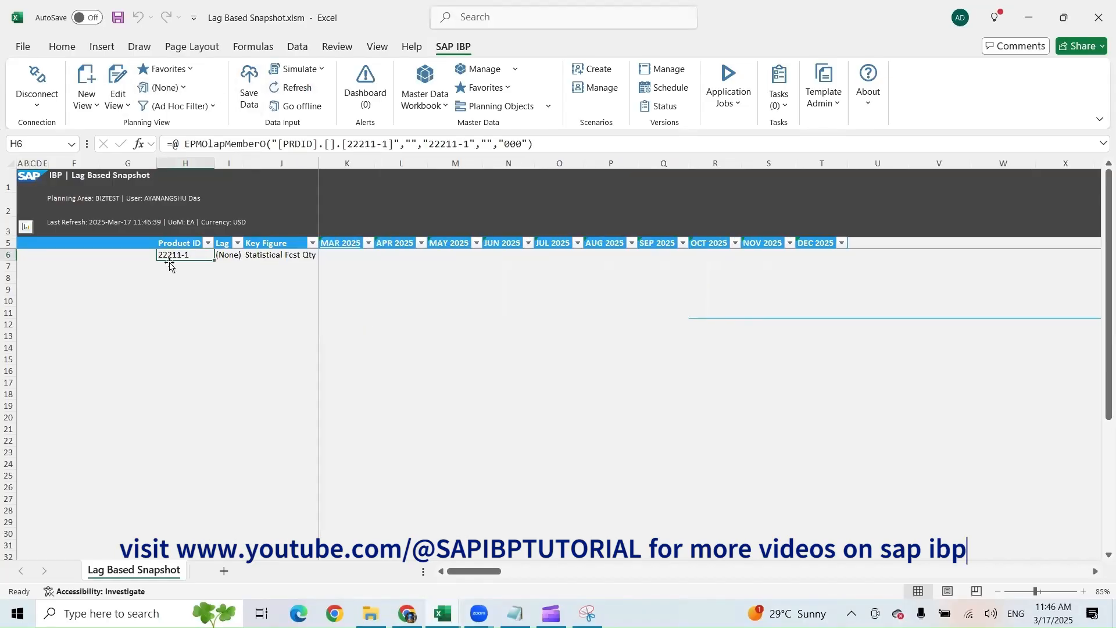
pyautogui.moveTo(179, 254); pyautogui.dragTo(826, 256)
pyautogui.moveTo(183, 252); pyautogui.dragTo(838, 257)
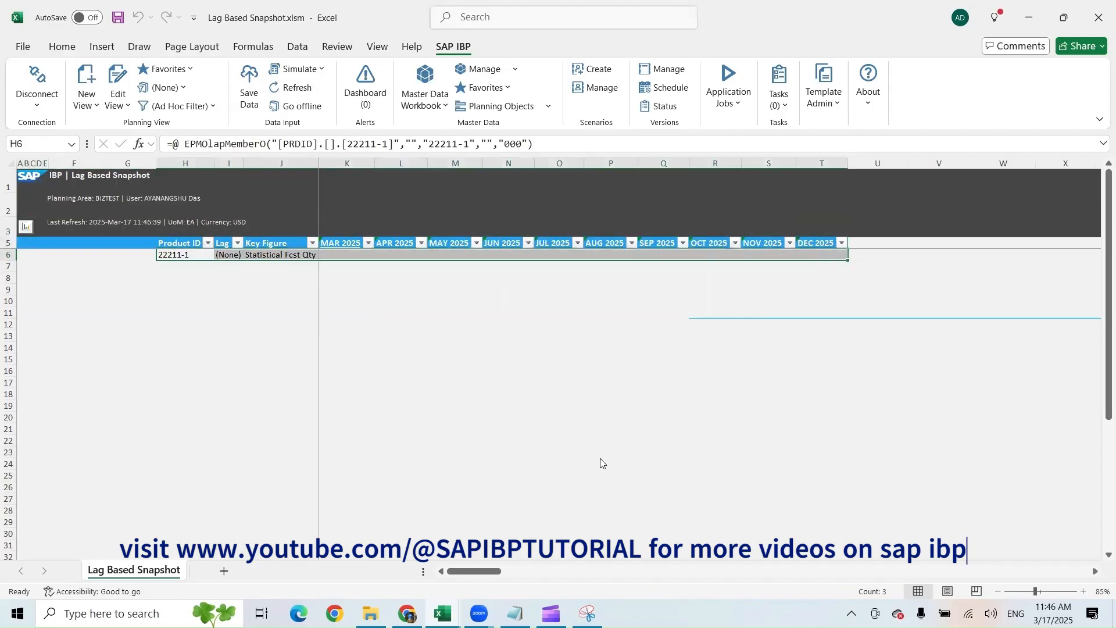
# Step: Switch to SAP IBP in Chrome, duplicate the Manage Product Lifecycle page, and open the forecast models app by searching for "manage forecast model"
pyautogui.hotkey('alt', 'Tab')
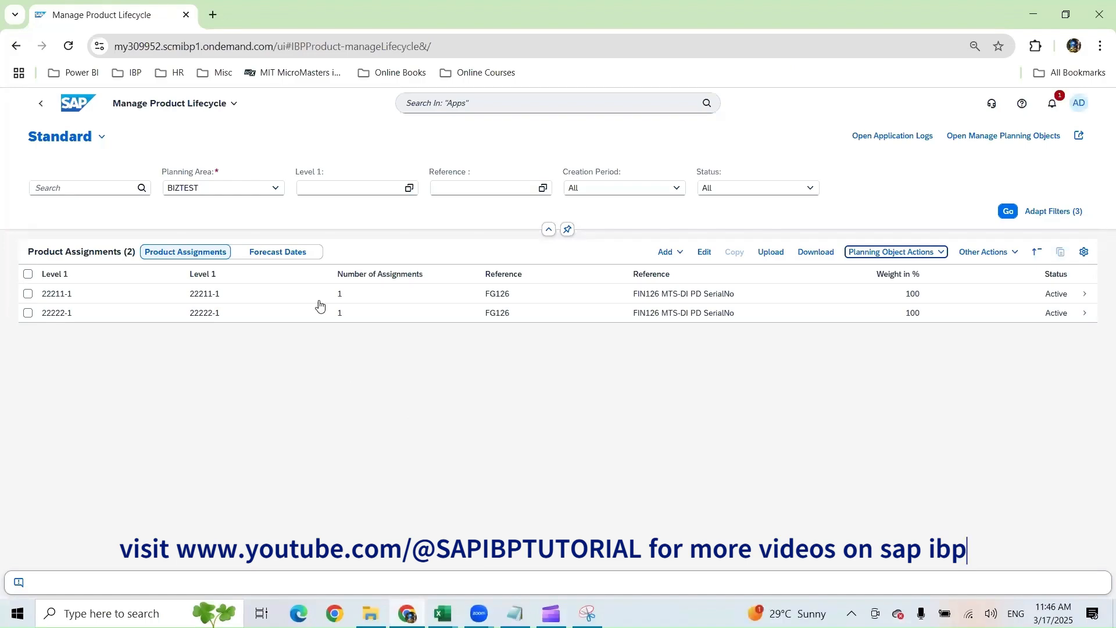
pyautogui.rightClick(165, 17)
pyautogui.click(212, 151)
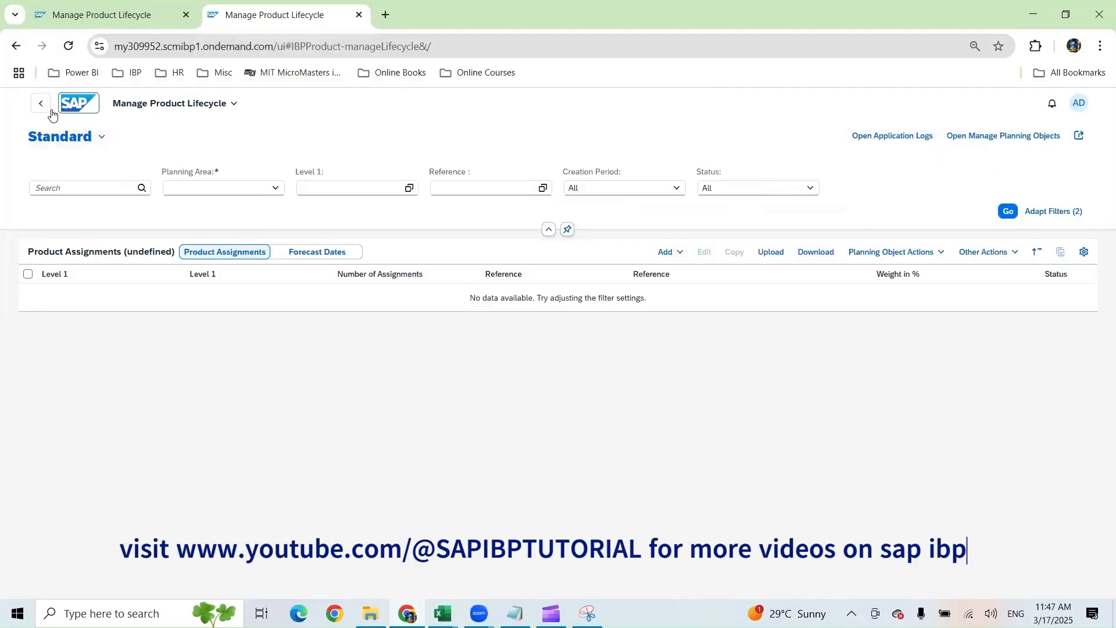
pyautogui.click(494, 103)
pyautogui.write('manage forecast')
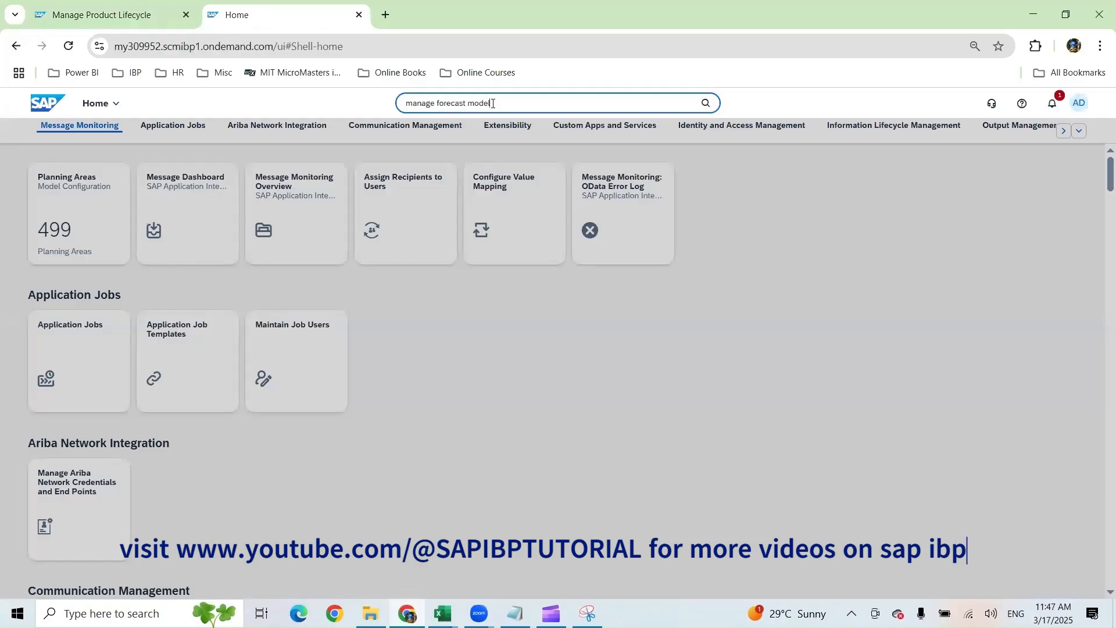
pyautogui.write(' model')
pyautogui.click(491, 123)
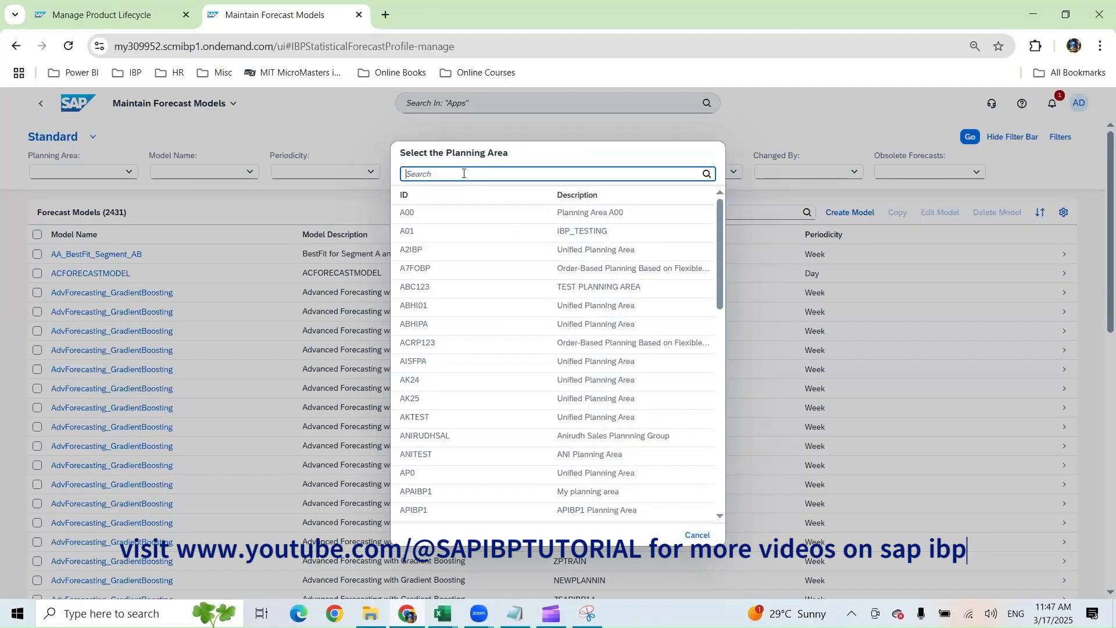
# Step: Start a new forecast model in planning area BIZTEST and name it SimpleMA
pyautogui.write('BIZTEST')
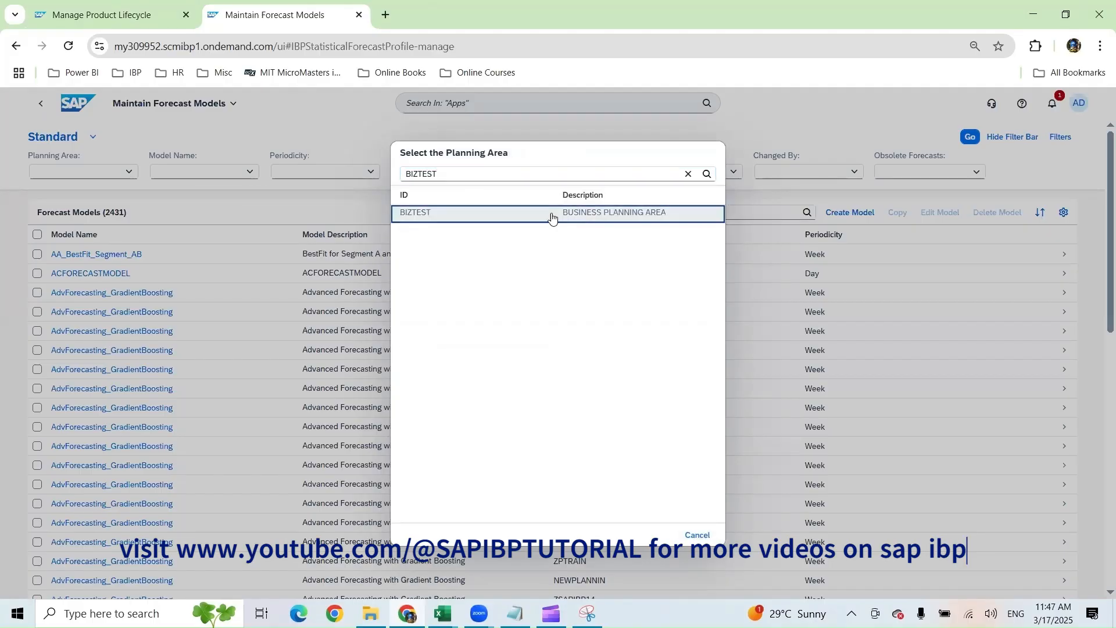
pyautogui.click(551, 214)
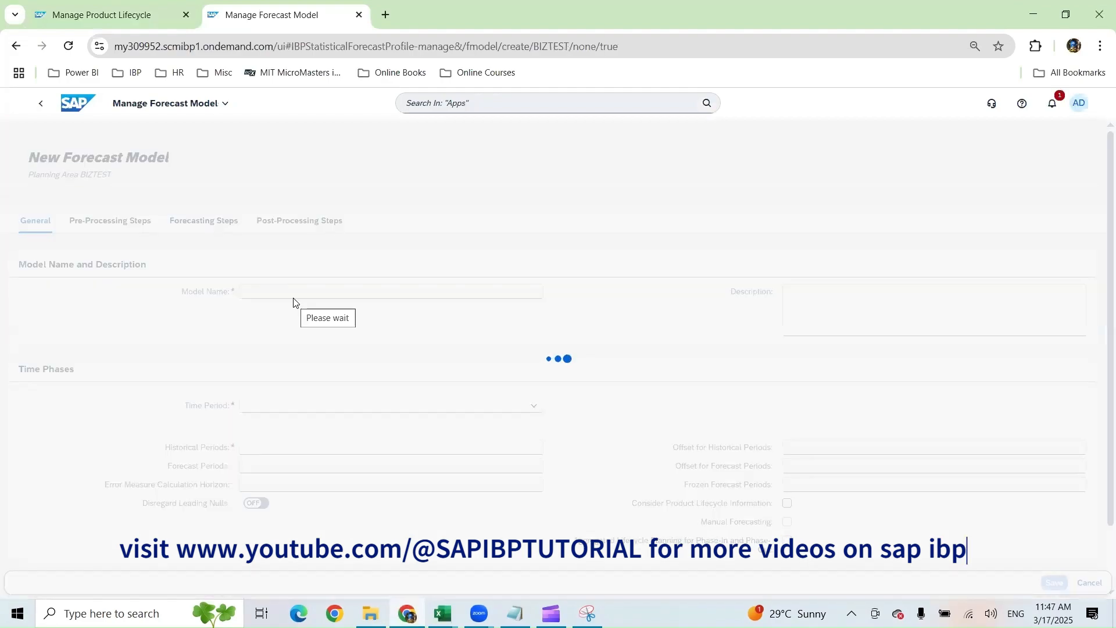
pyautogui.click(300, 287)
pyautogui.write('SimpleMA')
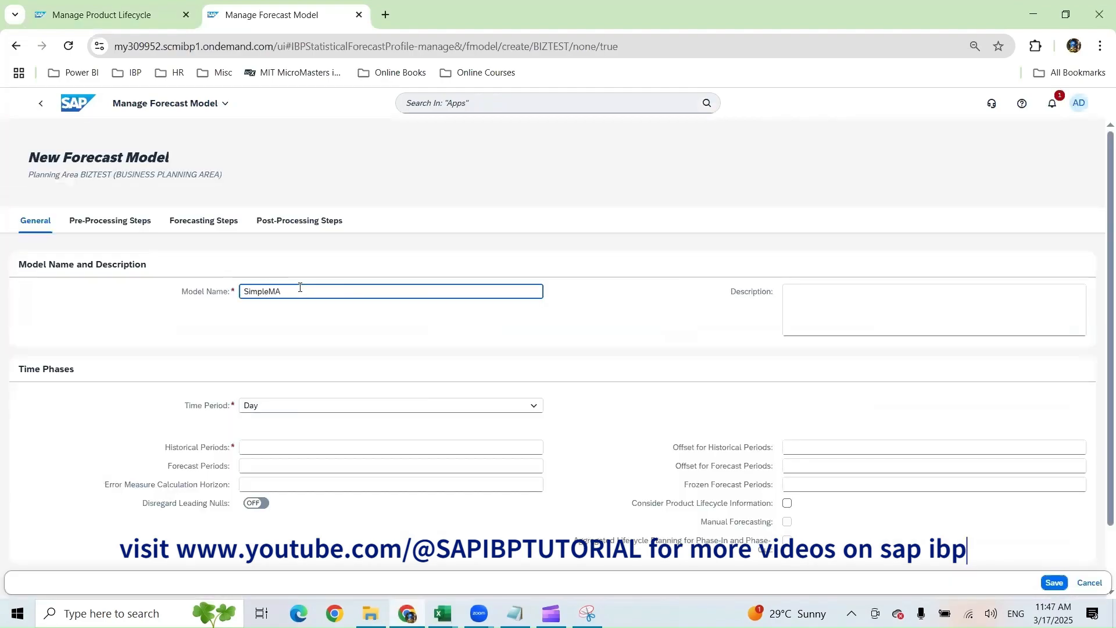
pyautogui.doubleClick(300, 287)
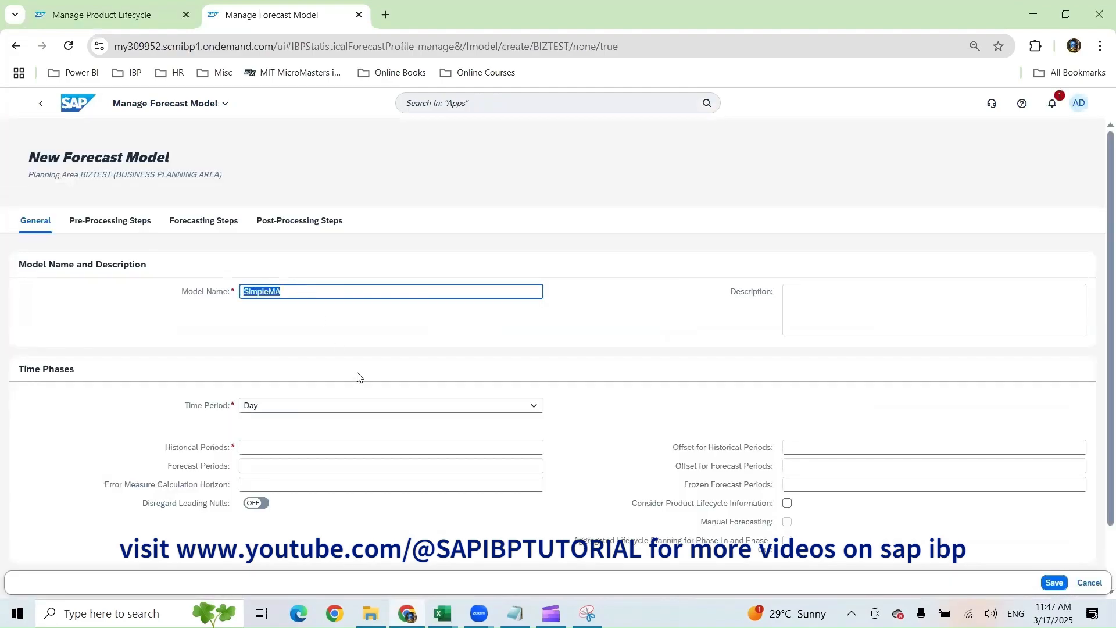
# Step: Set the SimpleMA model's time period to Month, with 12 historical periods and 12 forecast periods
pyautogui.click(354, 412)
pyautogui.click(295, 459)
pyautogui.click(316, 449)
pyautogui.write('12')
pyautogui.click(305, 464)
pyautogui.write('12')
pyautogui.moveTo(273, 449); pyautogui.dragTo(235, 467)
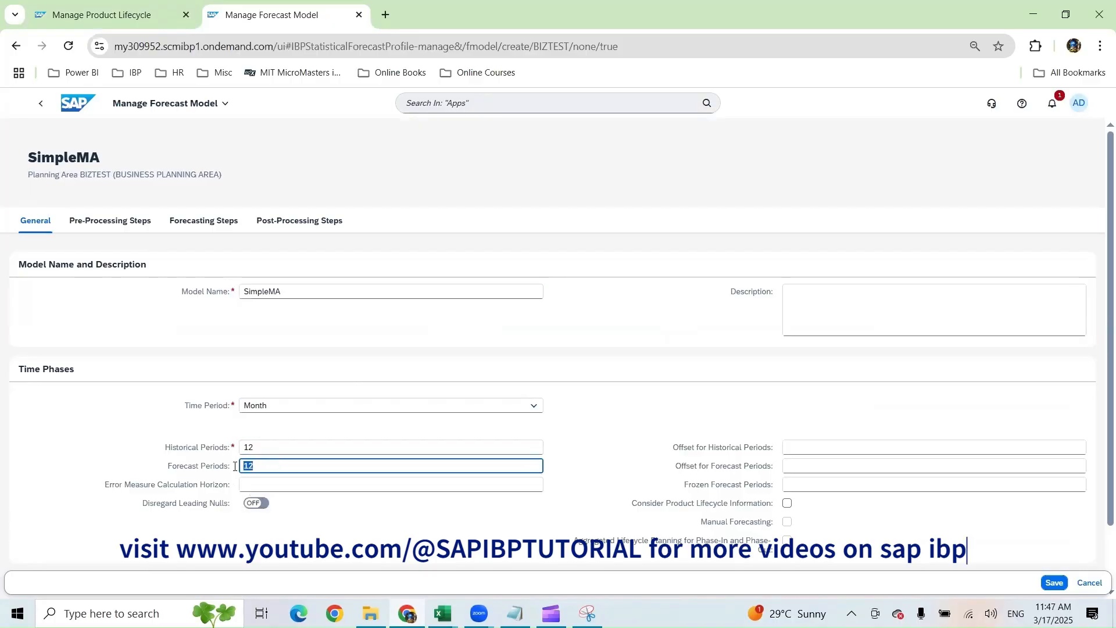
# Step: Enable Consider Product Lifecycle Information in the time phases of the SimpleMA model
pyautogui.click(788, 505)
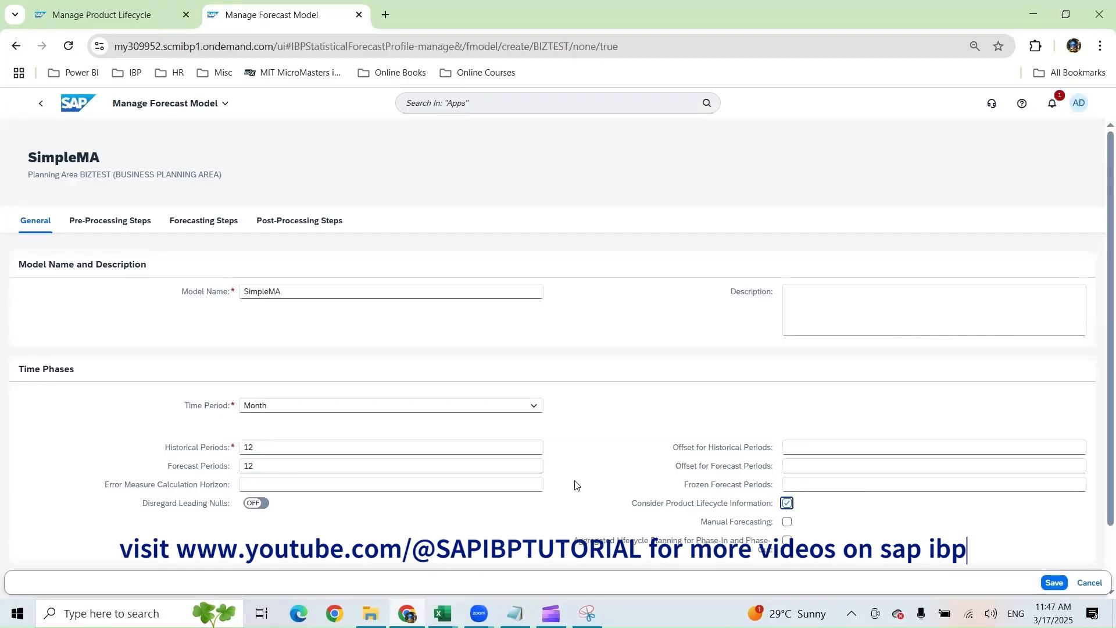
pyautogui.moveTo(698, 504); pyautogui.dragTo(771, 504)
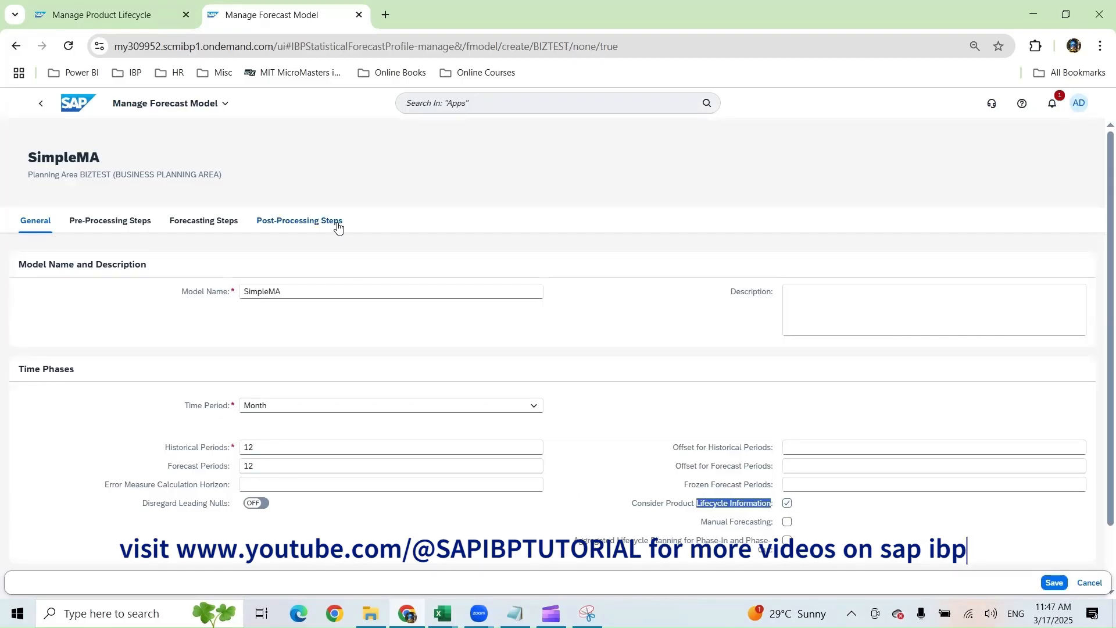
pyautogui.scroll(-1, 381, 395)
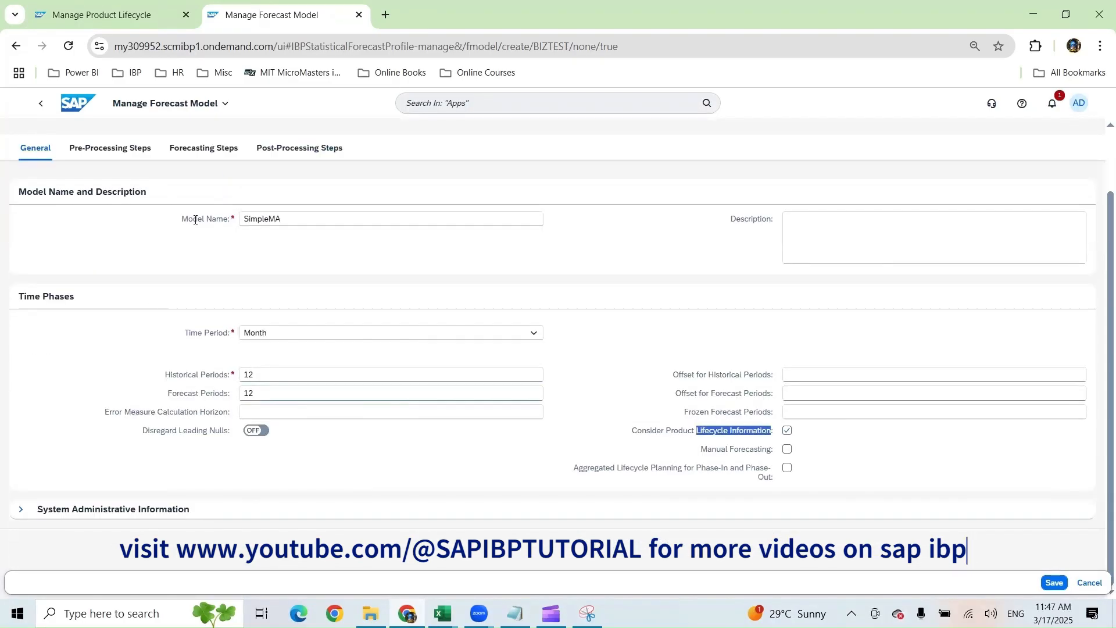
# Step: In the forecasting steps, set Actuals Qty as the main input and Statistical Fcst Qty as the key figure that stores the forecast
pyautogui.scroll(1, 204, 209)
pyautogui.click(230, 221)
pyautogui.click(517, 294)
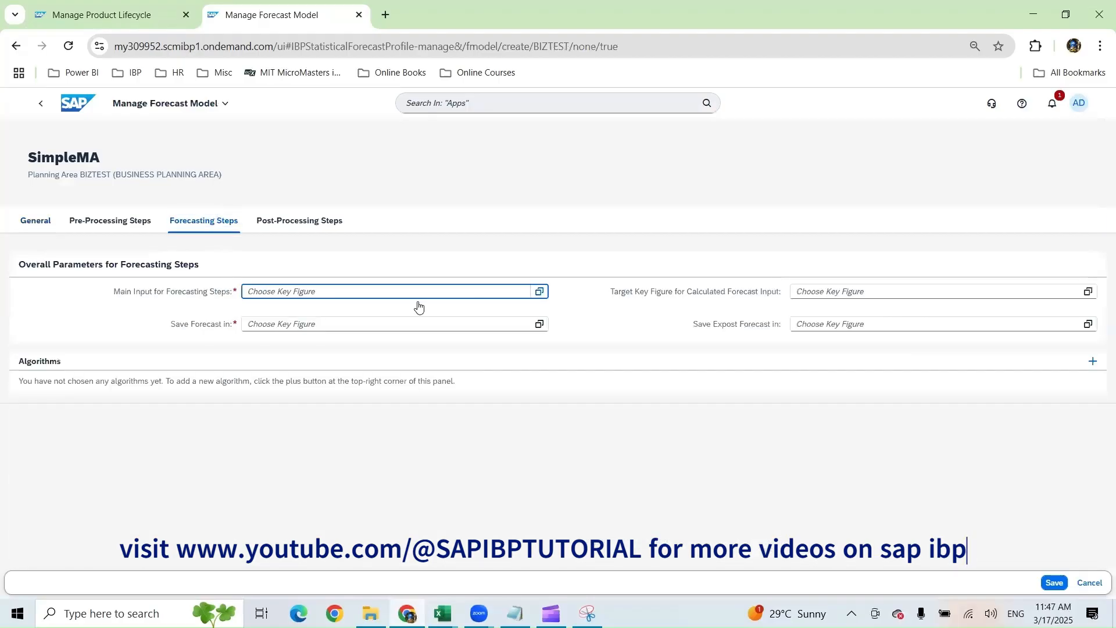
pyautogui.click(398, 243)
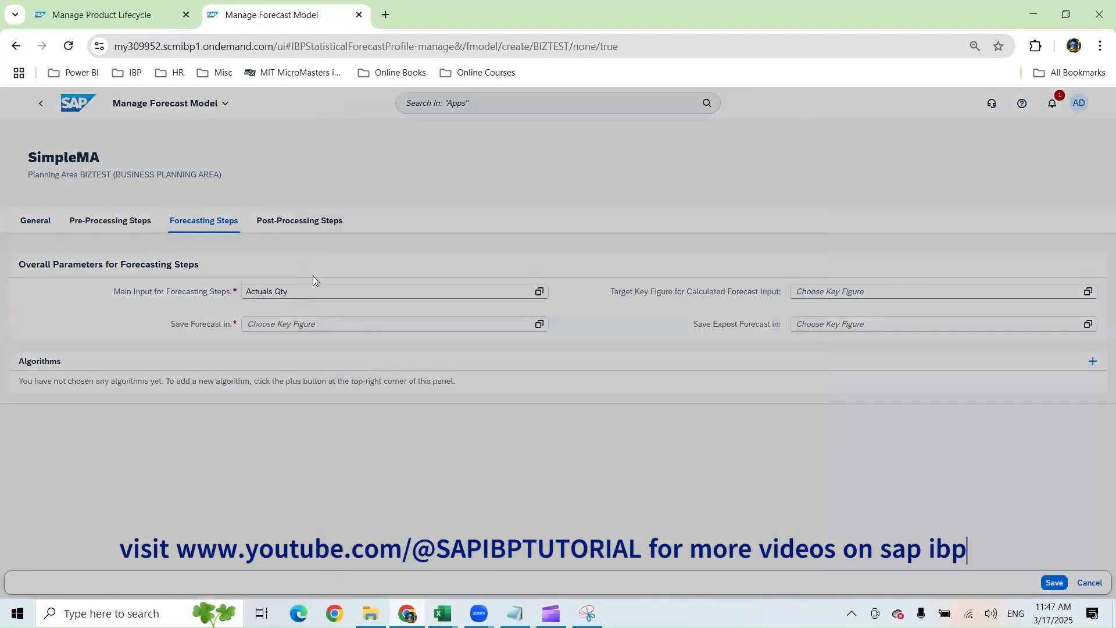
pyautogui.click(482, 330)
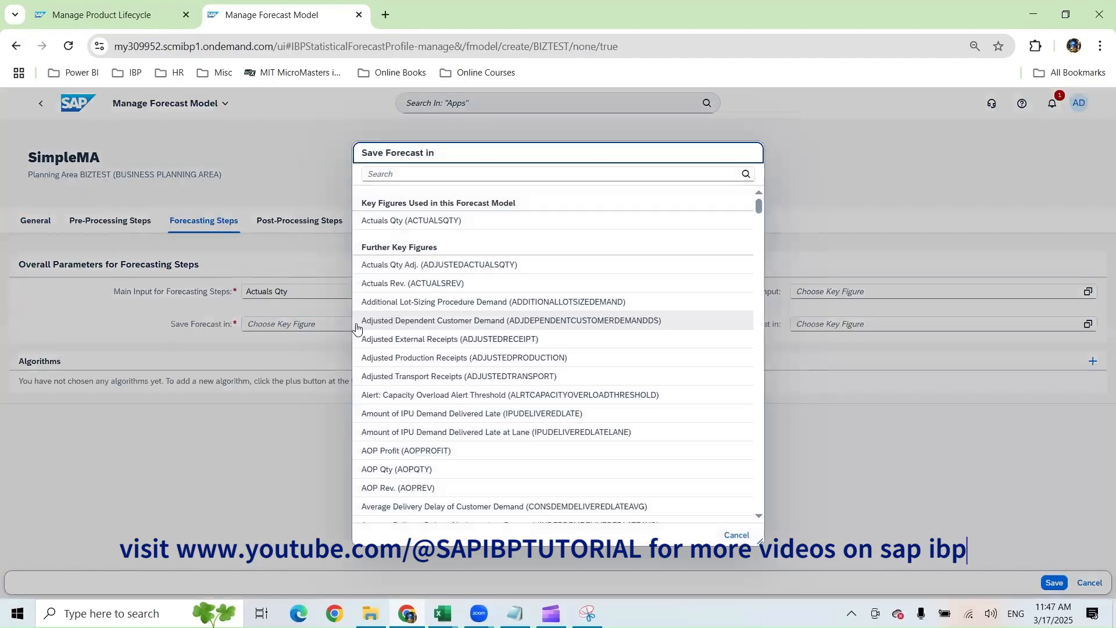
pyautogui.write('stat')
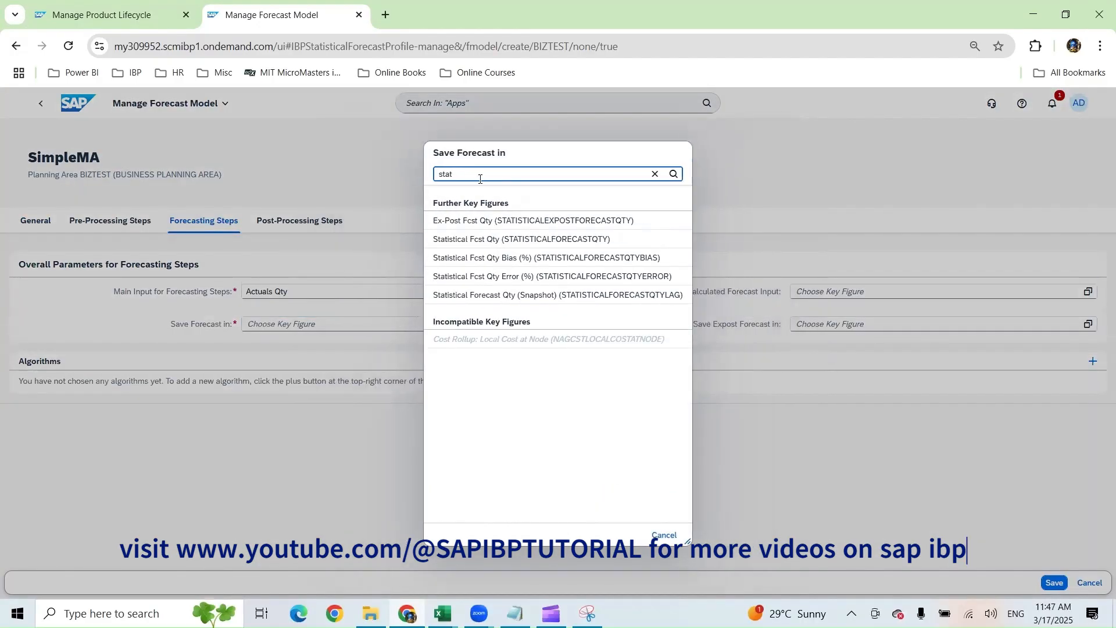
pyautogui.click(497, 239)
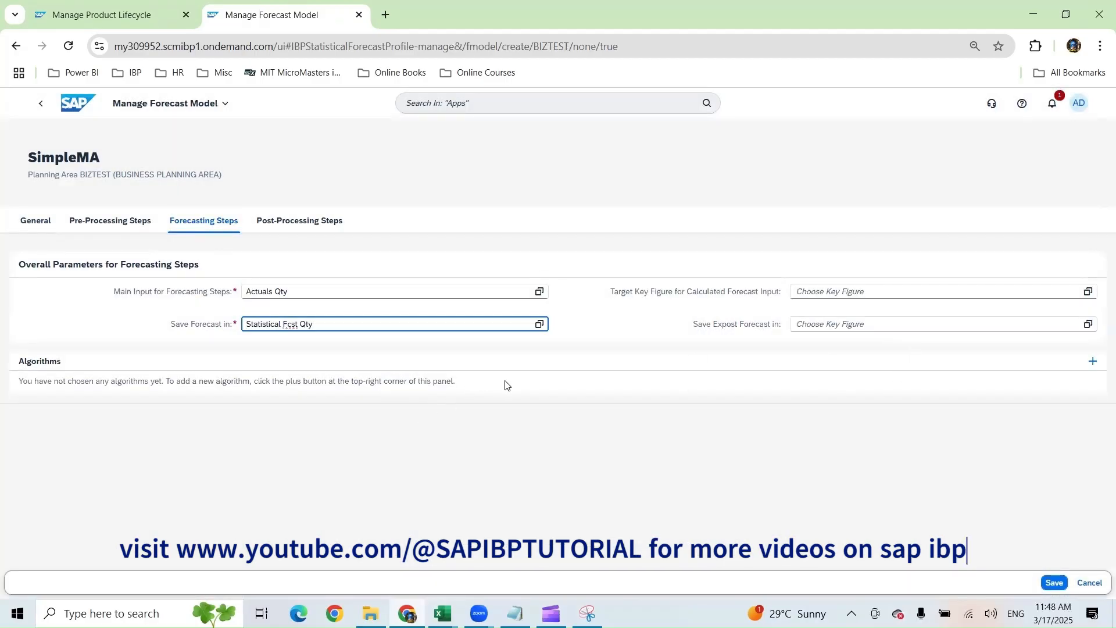
# Step: Add the Simple Moving Average algorithm to the forecasting steps with 3 periods
pyautogui.click(1092, 361)
pyautogui.click(482, 284)
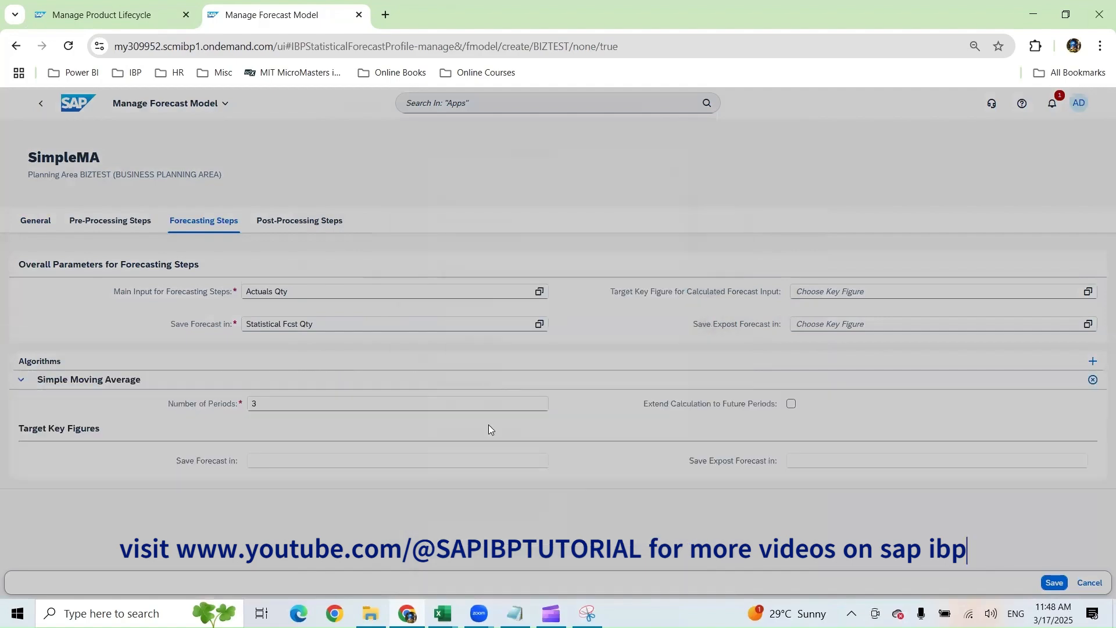
pyautogui.click(222, 405)
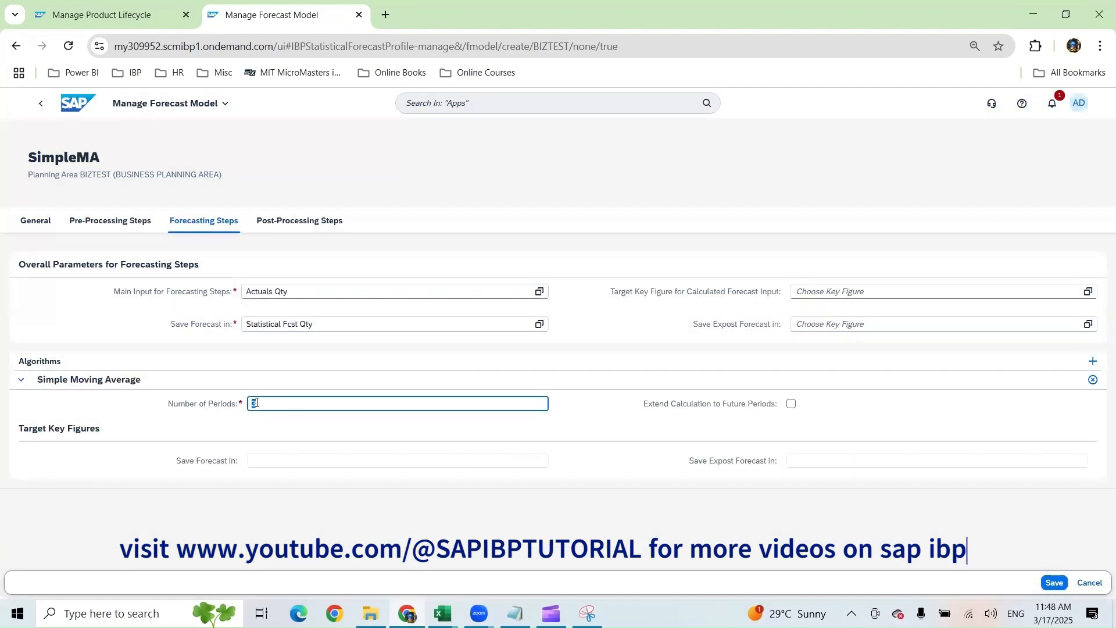
pyautogui.click(586, 383)
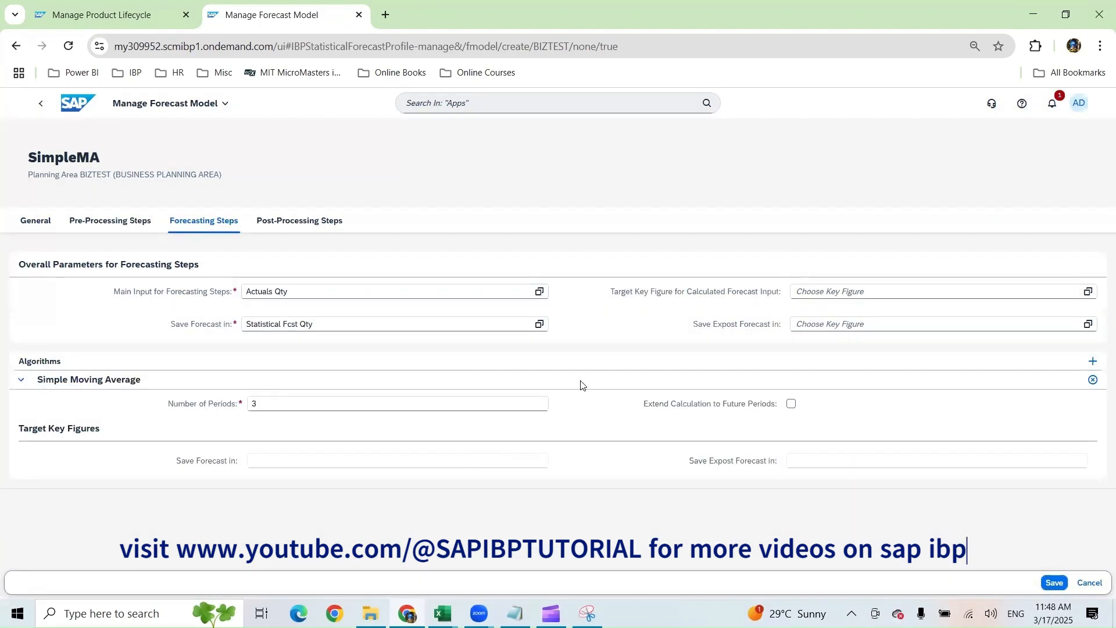
# Step: Review the general settings and forecasting steps of the SimpleMA model and save it
pyautogui.click(32, 222)
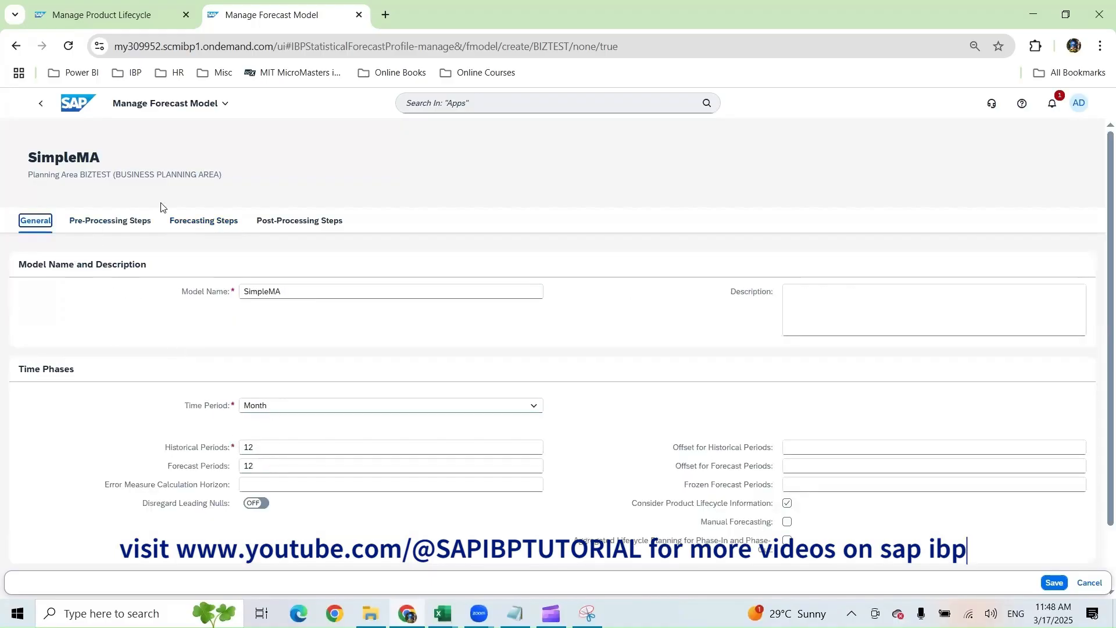
pyautogui.click(204, 230)
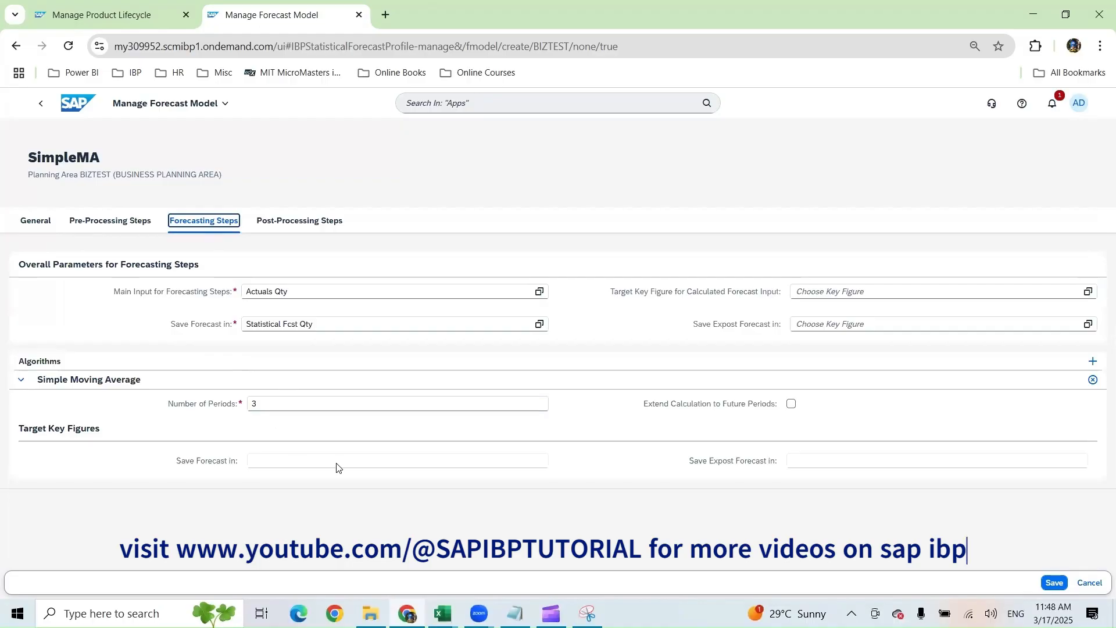
pyautogui.click(1053, 580)
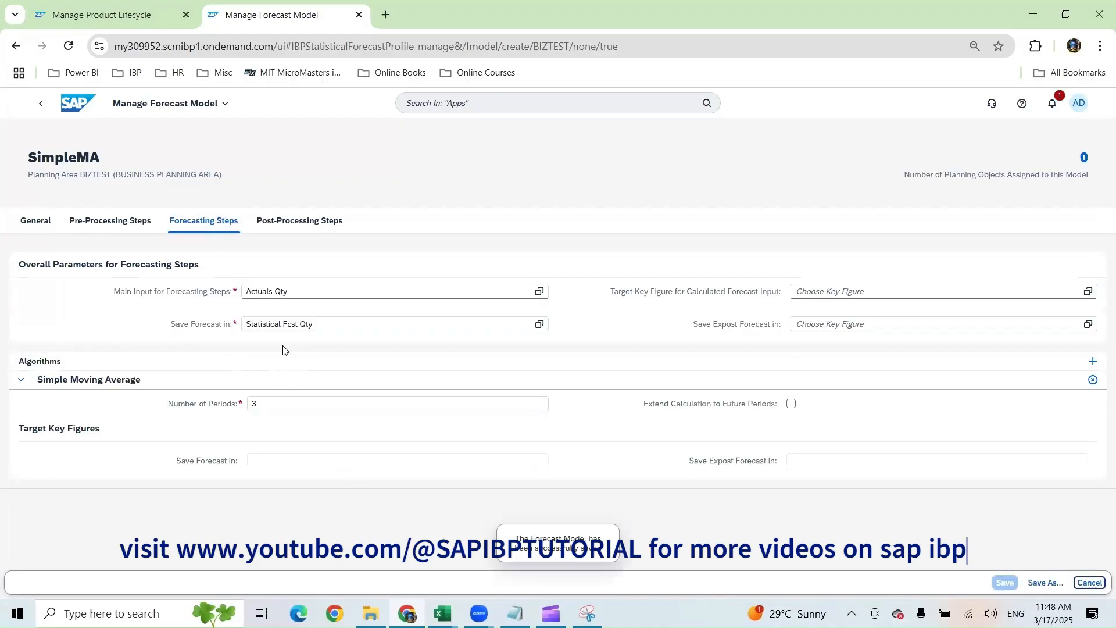
pyautogui.moveTo(547, 539); pyautogui.dragTo(618, 551)
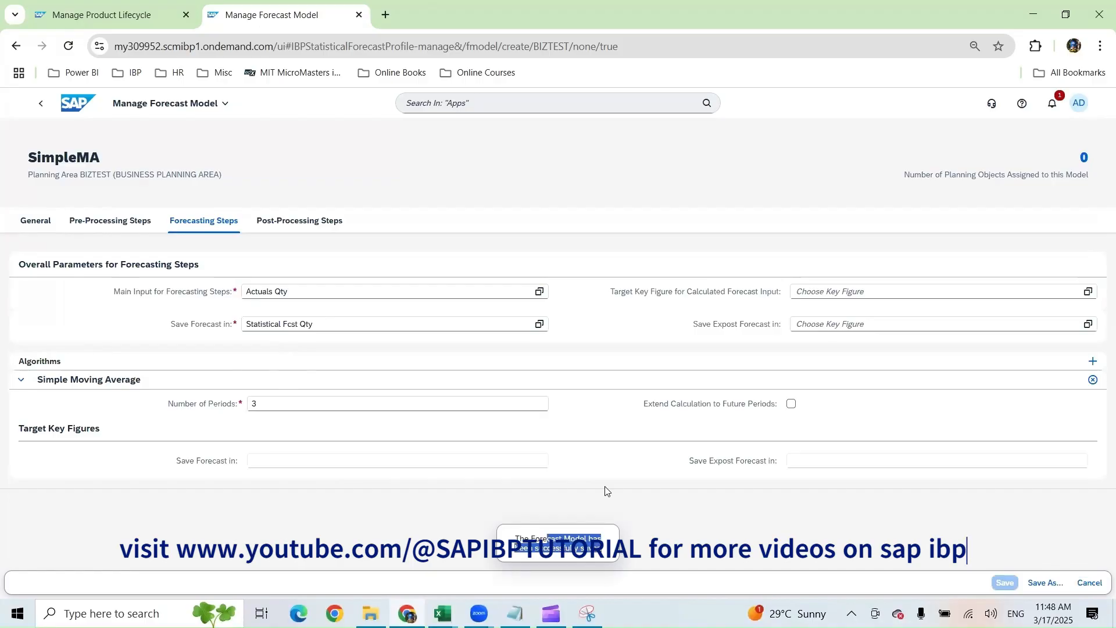
# Step: Switch to the Lag Based Snapshot workbook in Excel and add FG126 to the planning view's Product ID filter
pyautogui.moveTo(443, 614)
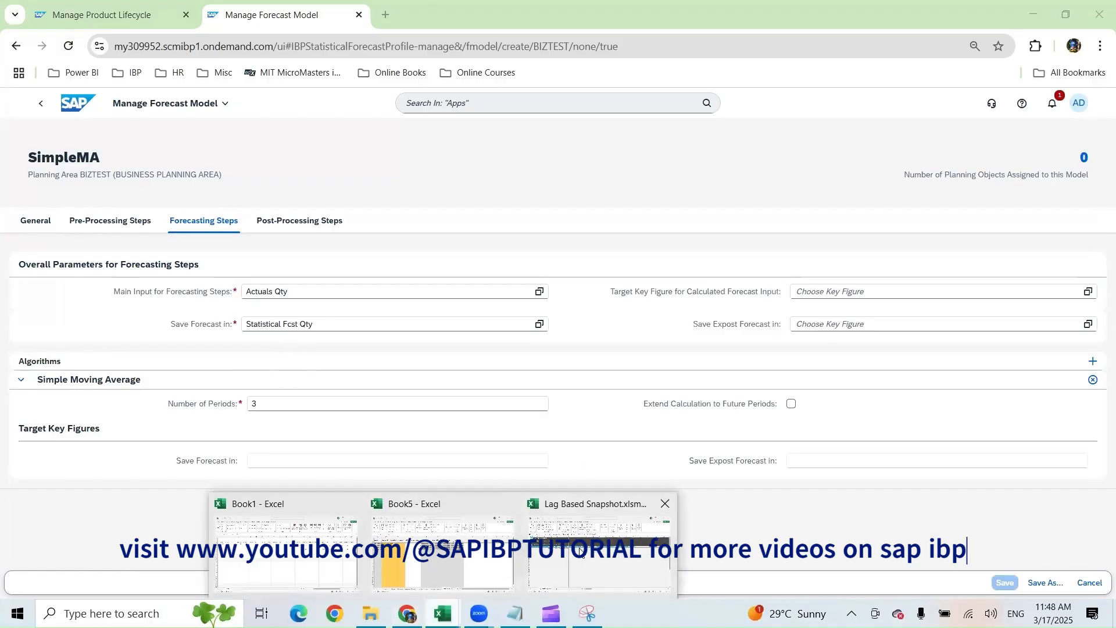
pyautogui.click(599, 553)
pyautogui.click(118, 84)
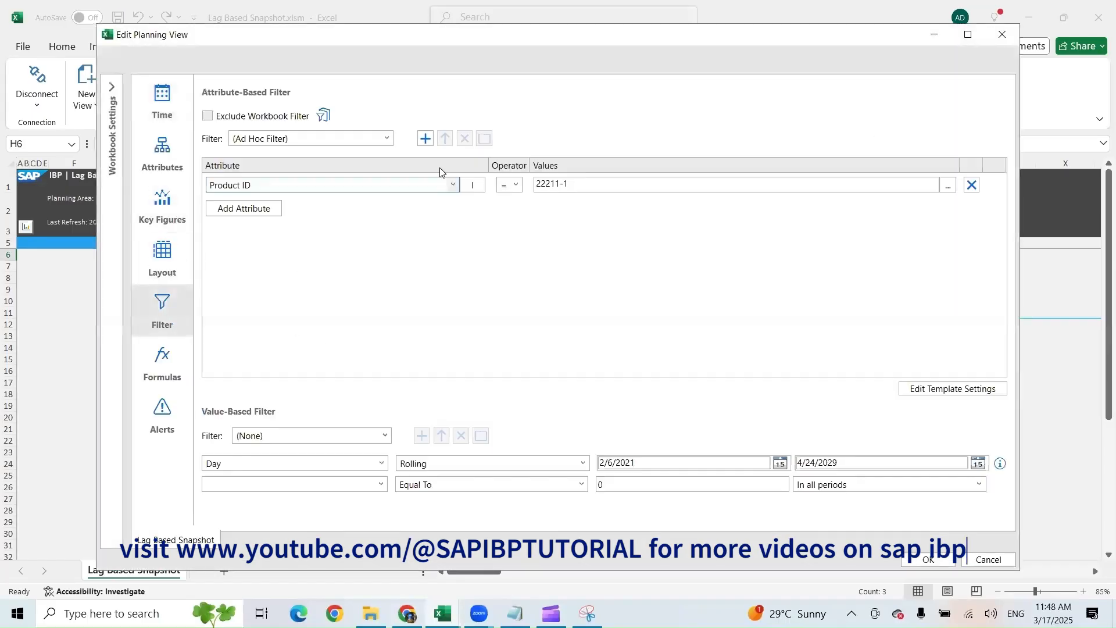
pyautogui.click(592, 192)
pyautogui.write('; FG126;')
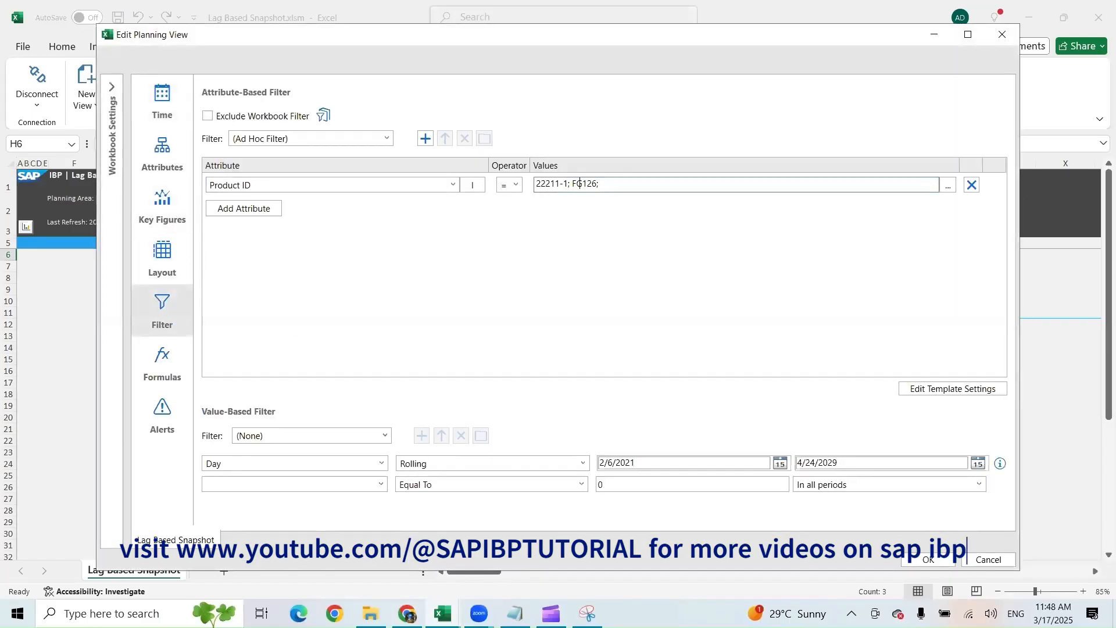
# Step: Remove the second selected key figure, add Actuals Qty and place it above Statistical Fcst Qty
pyautogui.click(162, 204)
pyautogui.click(997, 144)
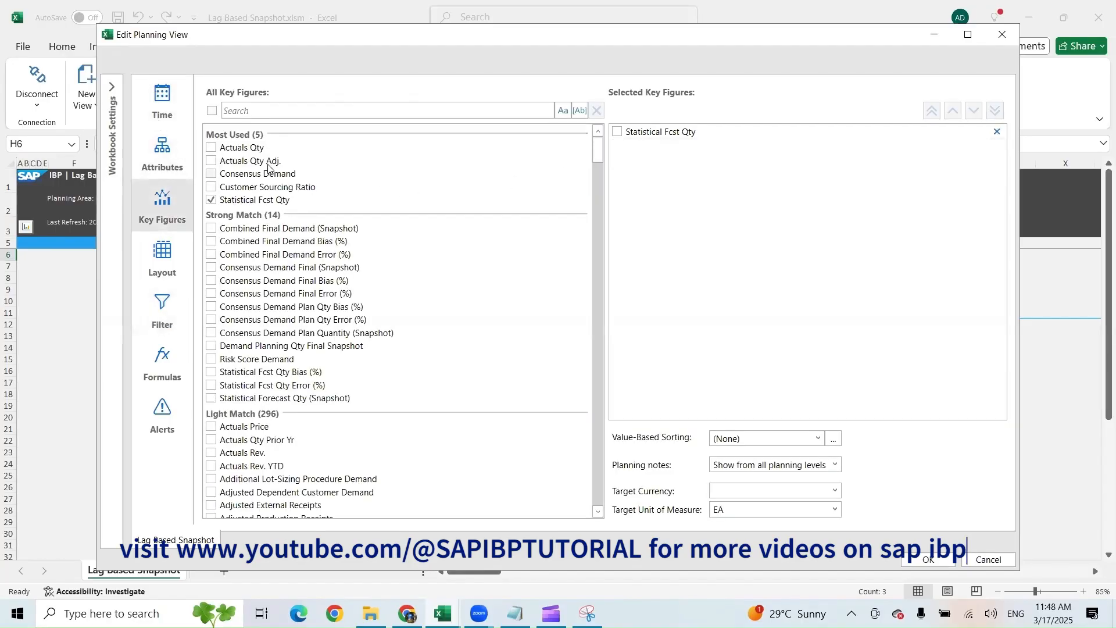
pyautogui.click(245, 149)
pyautogui.moveTo(659, 154)
pyautogui.mouseDown()
pyautogui.moveTo(651, 129)
pyautogui.moveTo(677, 138)
pyautogui.moveTo(655, 136)
pyautogui.mouseUp()
# Step: Set the planning view's monthly time range to Jan 2024 through Dec 2025
pyautogui.click(162, 96)
pyautogui.click(720, 139)
pyautogui.press('BackSpace')
pyautogui.write('Jan')
pyautogui.write('5')
# Step: Remove the Lag attribute from the planning view, check the filter and apply the edited view
pyautogui.click(163, 169)
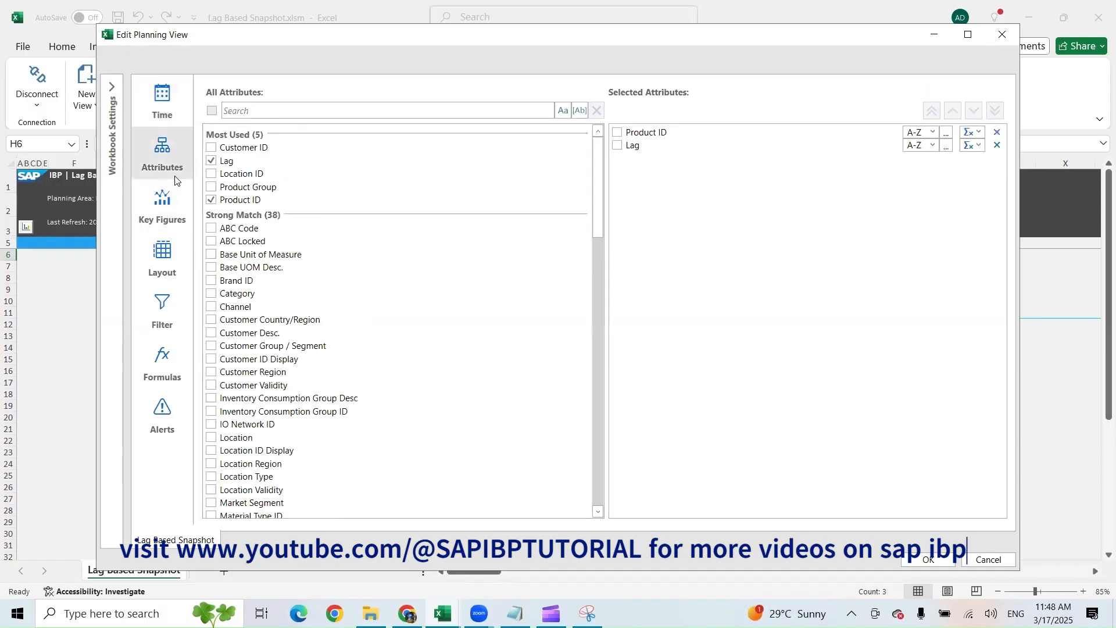
pyautogui.click(998, 146)
pyautogui.click(985, 135)
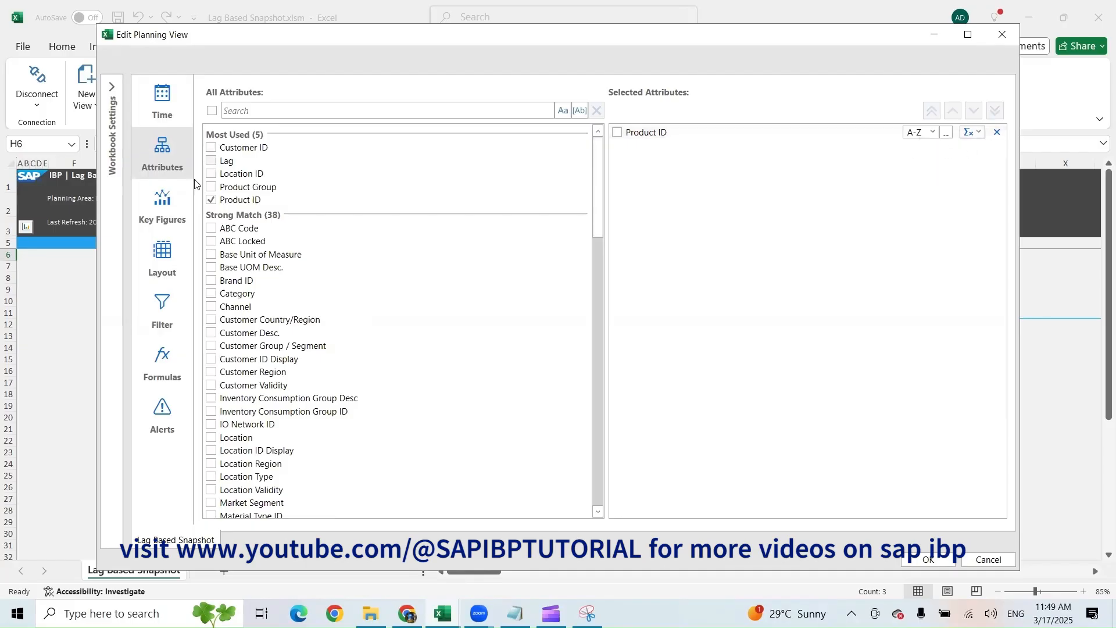
pyautogui.click(162, 312)
pyautogui.click(928, 559)
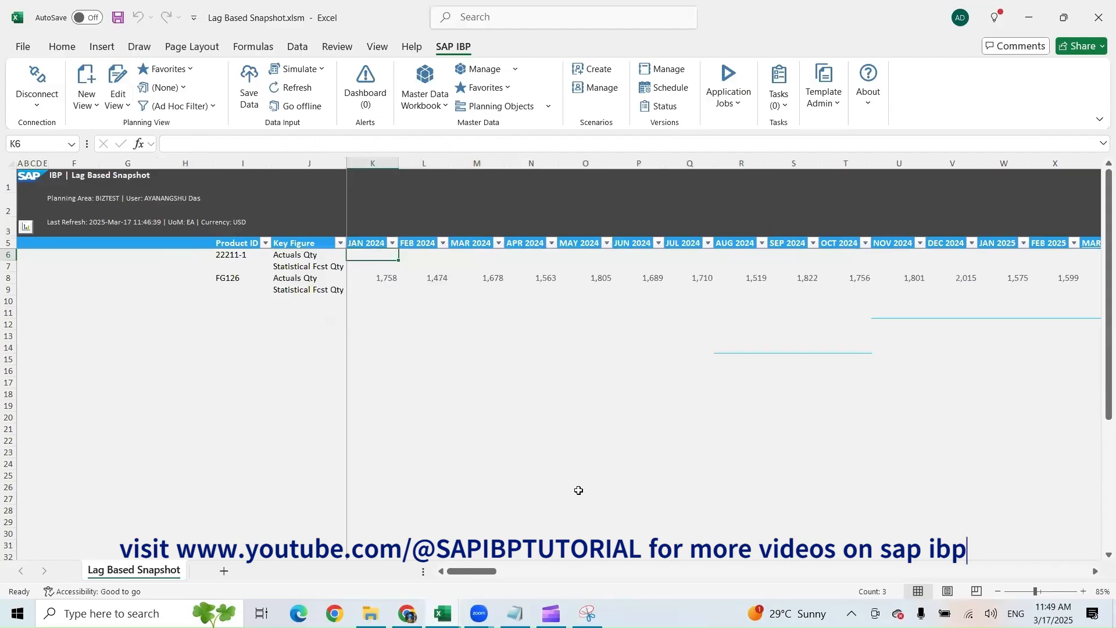
# Step: Examine FG126's statistical forecast from March to December 2025 and compare it with the monthly actuals
pyautogui.moveTo(486, 571); pyautogui.dragTo(531, 570)
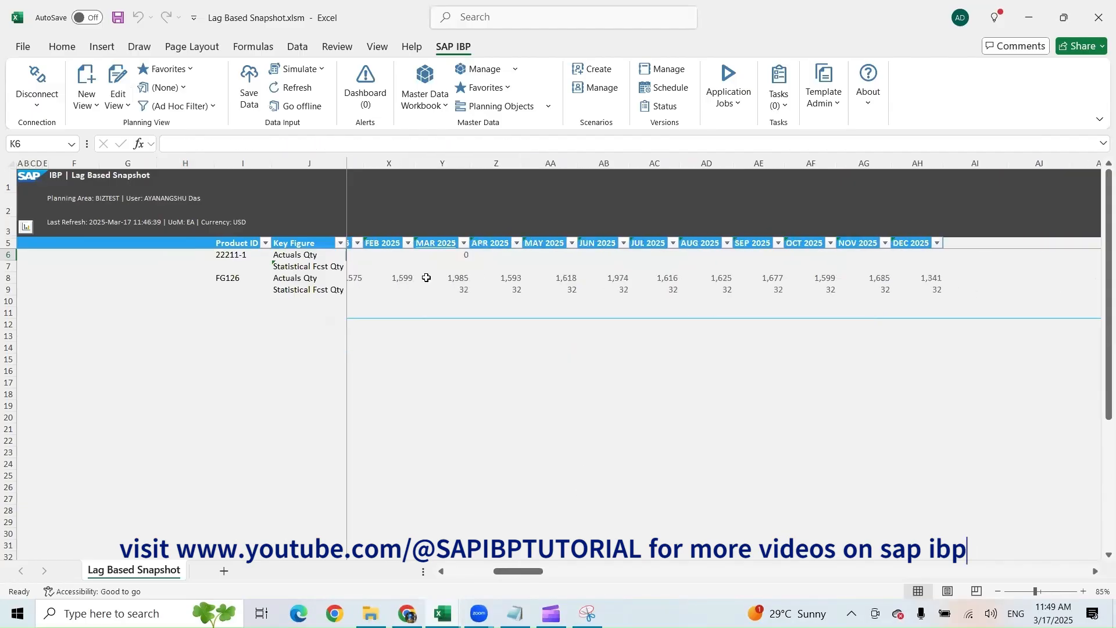
pyautogui.moveTo(447, 291); pyautogui.dragTo(916, 289)
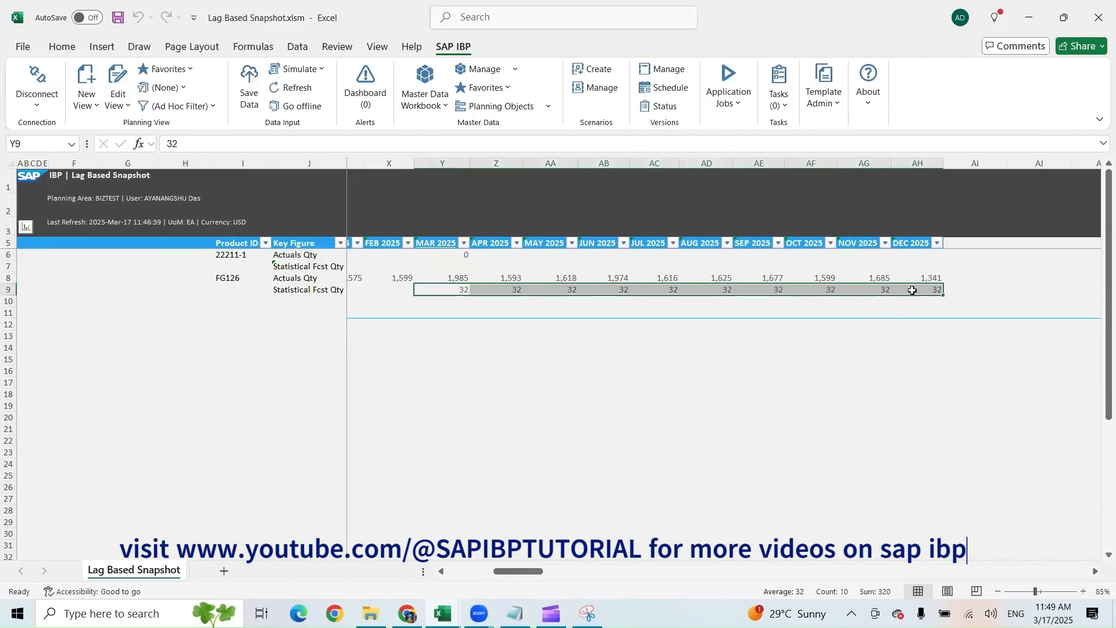
pyautogui.moveTo(526, 571); pyautogui.dragTo(480, 574)
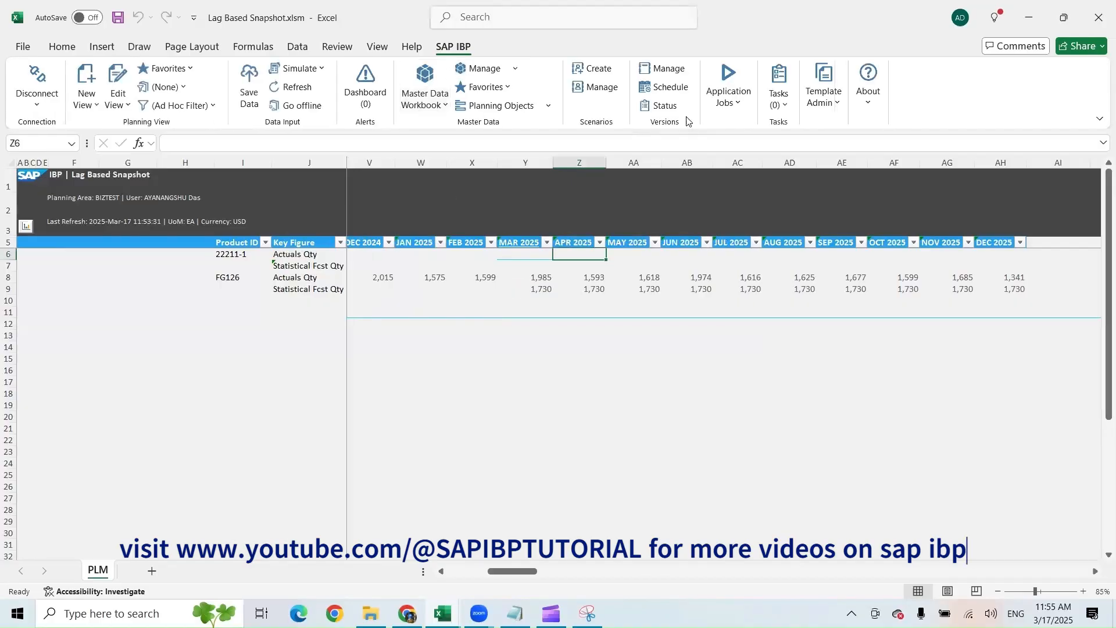
# Step: Start a one-time Statistical Forecasting run and replace its Product ID filter values with the product value copied from the other window
pyautogui.click(716, 115)
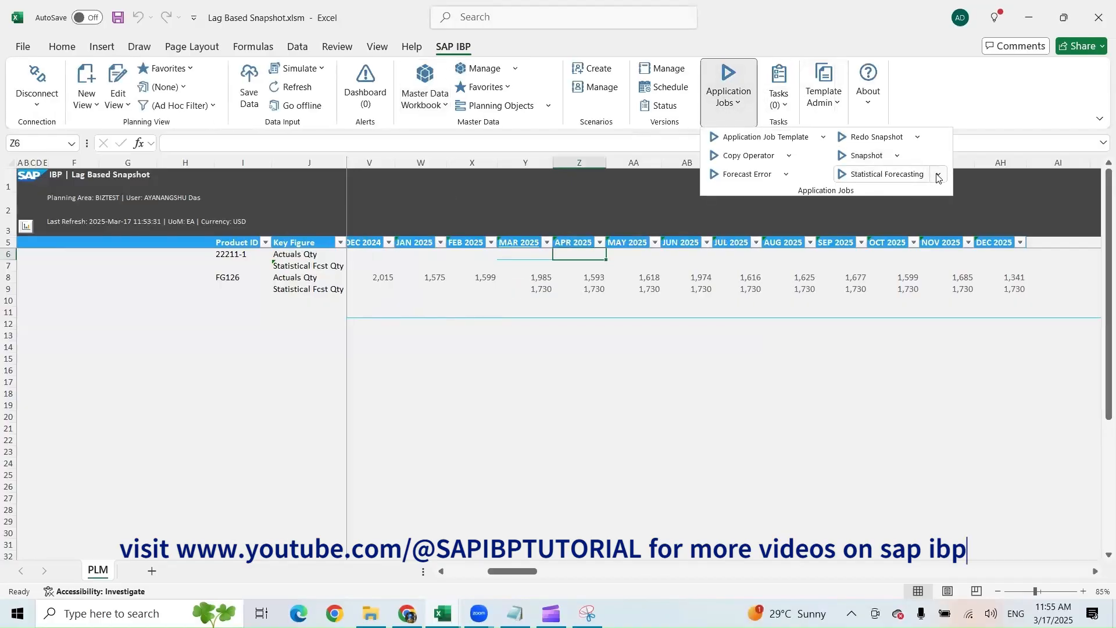
pyautogui.click(879, 173)
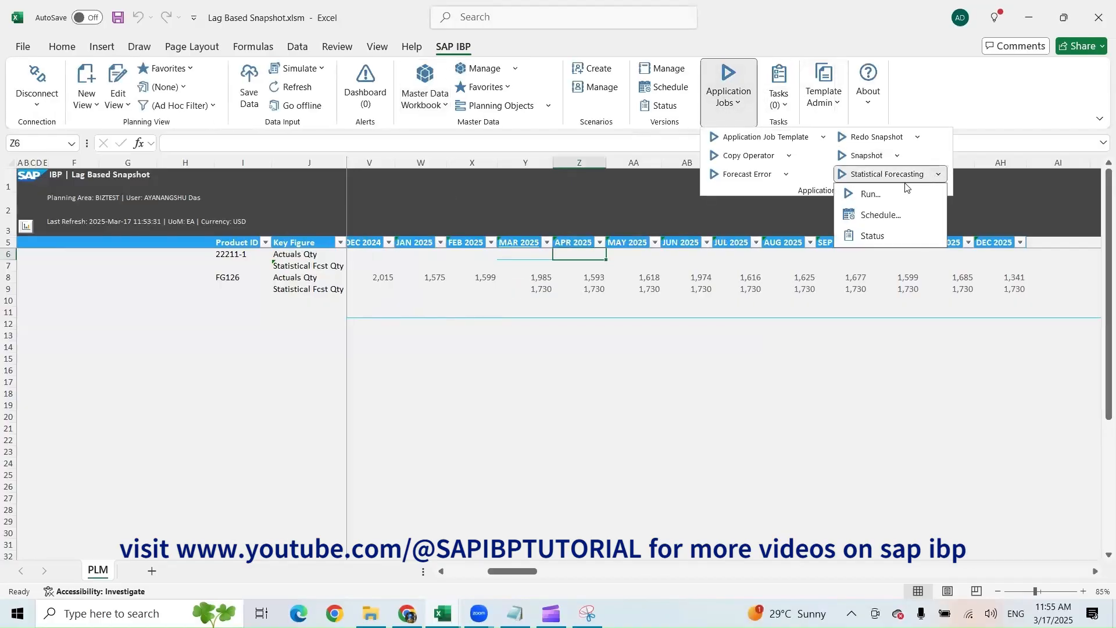
pyautogui.click(872, 195)
pyautogui.click(704, 338)
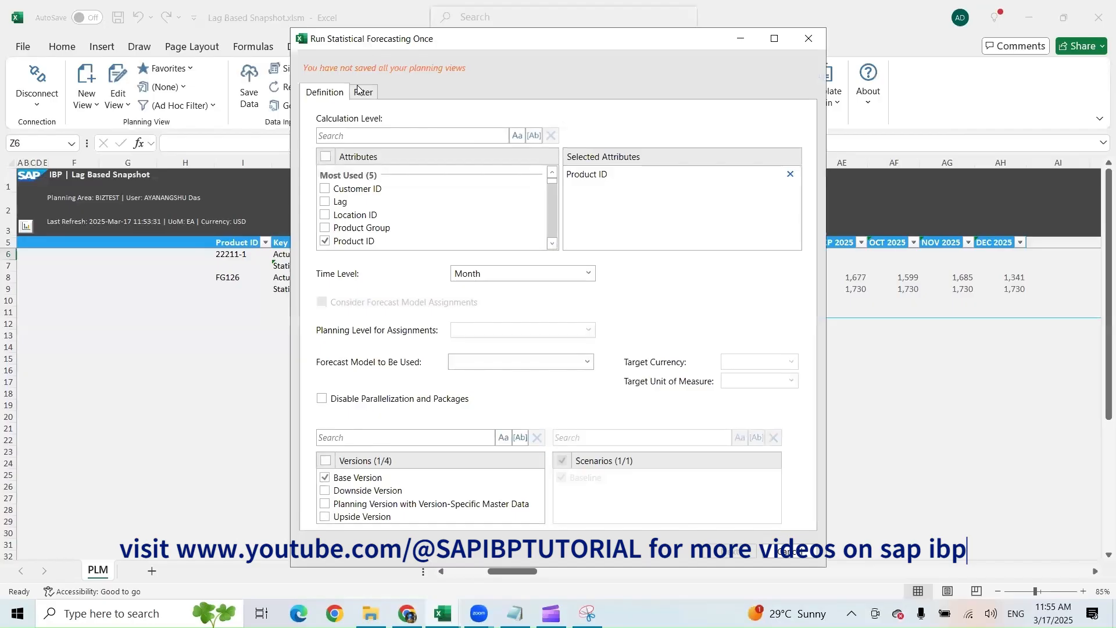
pyautogui.click(361, 92)
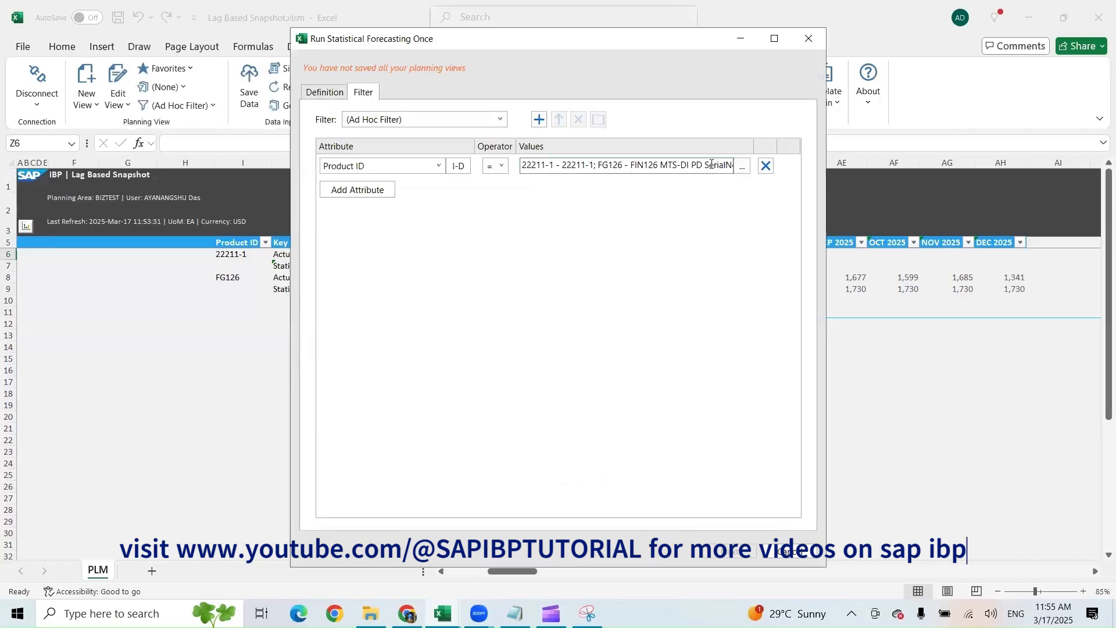
pyautogui.hotkey('ctrl', 'a')
pyautogui.press('Delete')
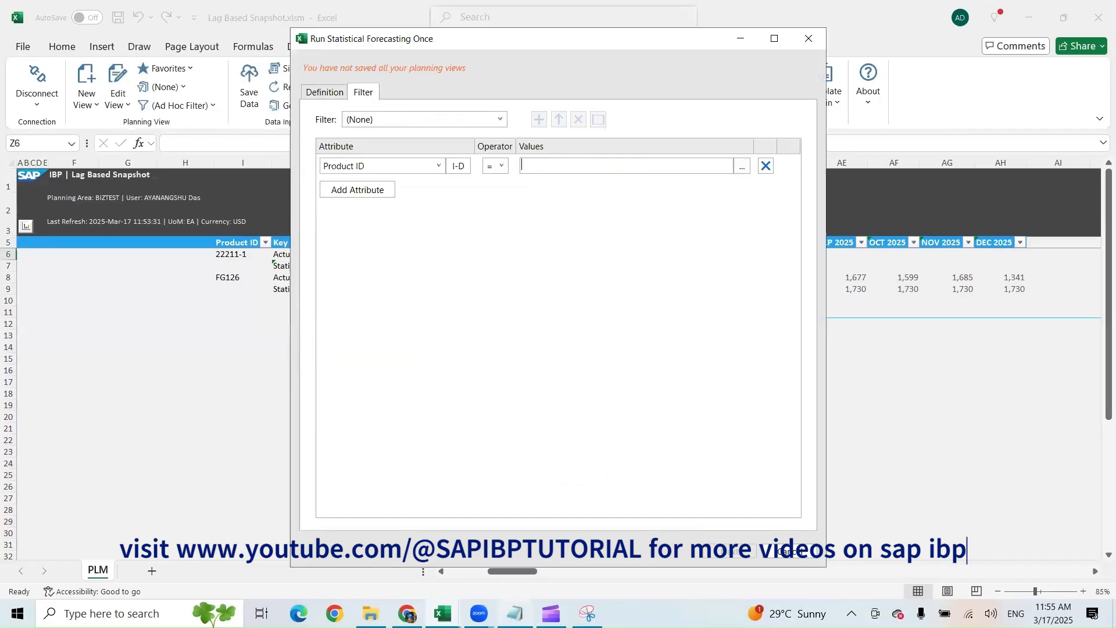
pyautogui.hotkey('alt', 'Tab')
pyautogui.hotkey('ctrl', 'c')
pyautogui.hotkey('alt', 'Tab')
pyautogui.hotkey('ctrl', 'v')
# Step: Set the forecasting run's time level to Month and choose SimpleMA as the forecast model
pyautogui.click(329, 93)
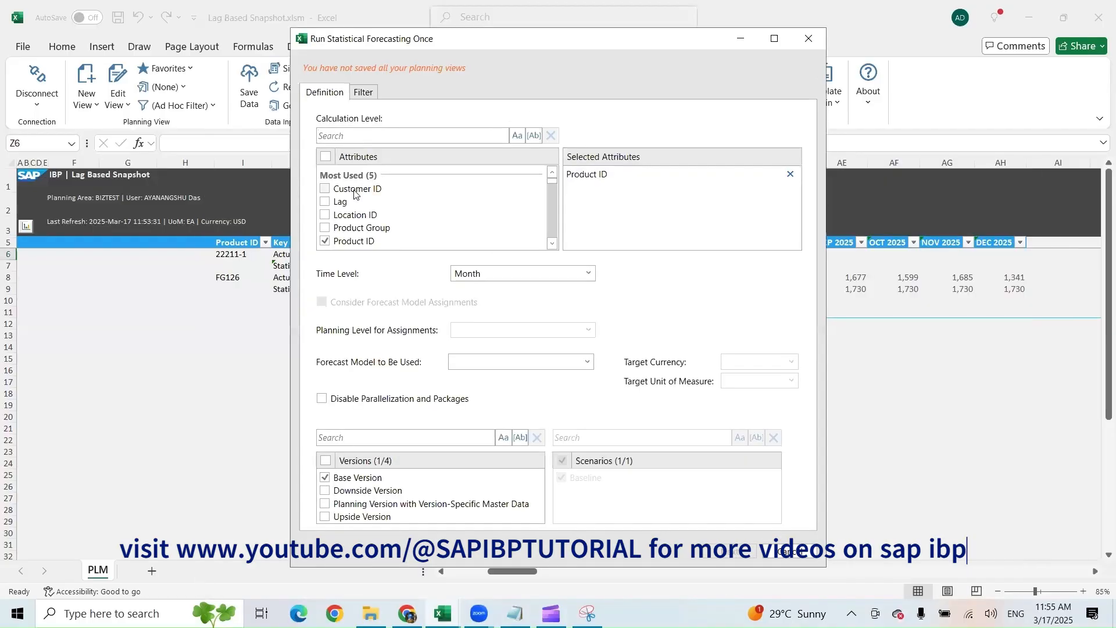
pyautogui.click(523, 273)
pyautogui.click(553, 284)
pyautogui.click(577, 361)
pyautogui.click(471, 389)
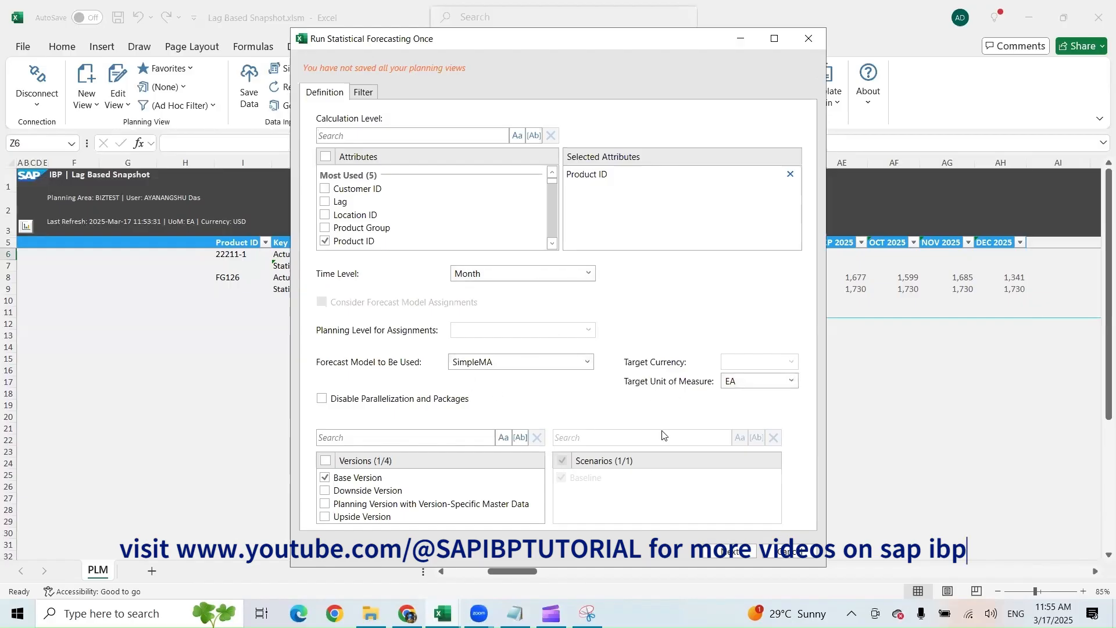